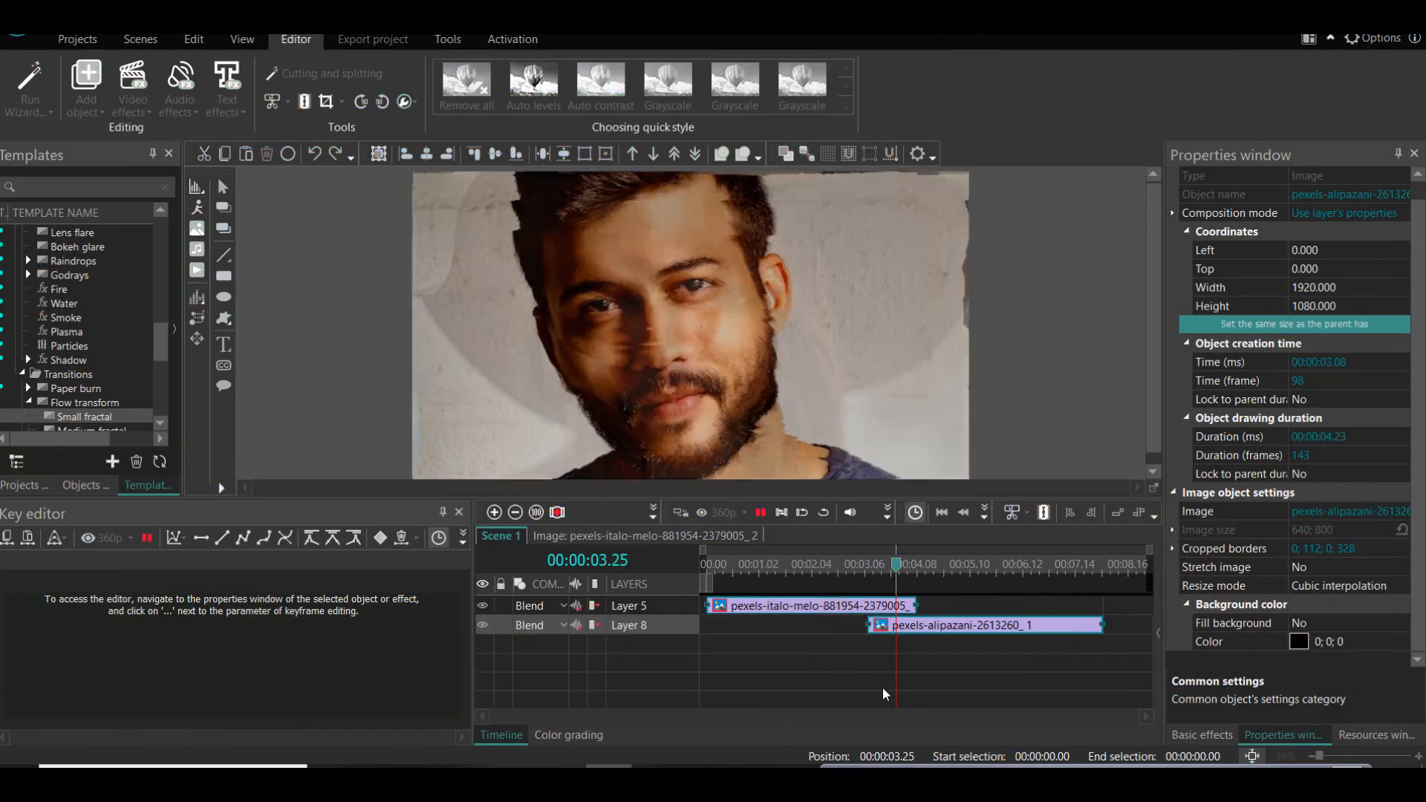
Stop the preview of the sample transition and switch to the empty Scene 2
{"action": "key", "text": "space"}
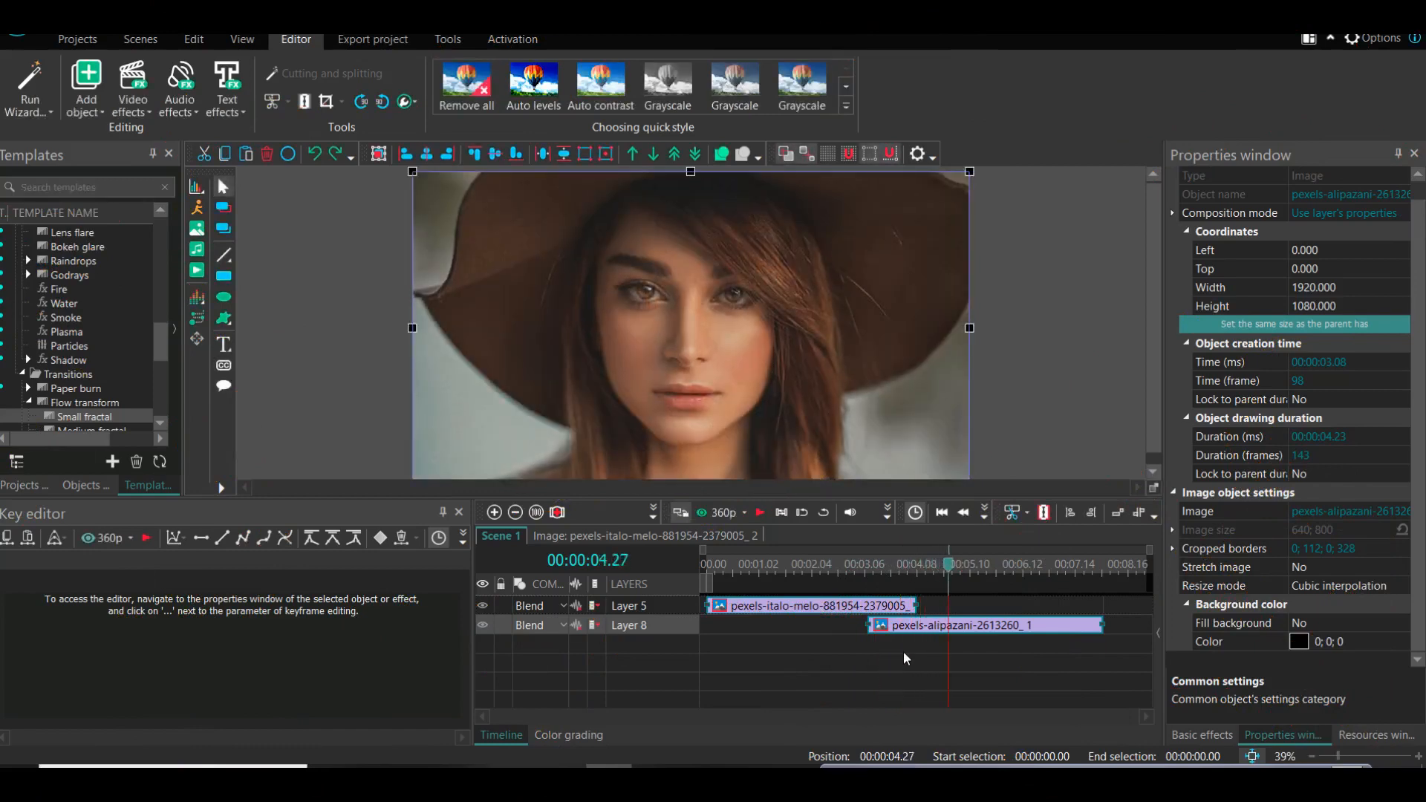
{"action": "left_click", "coordinate": [925, 628]}
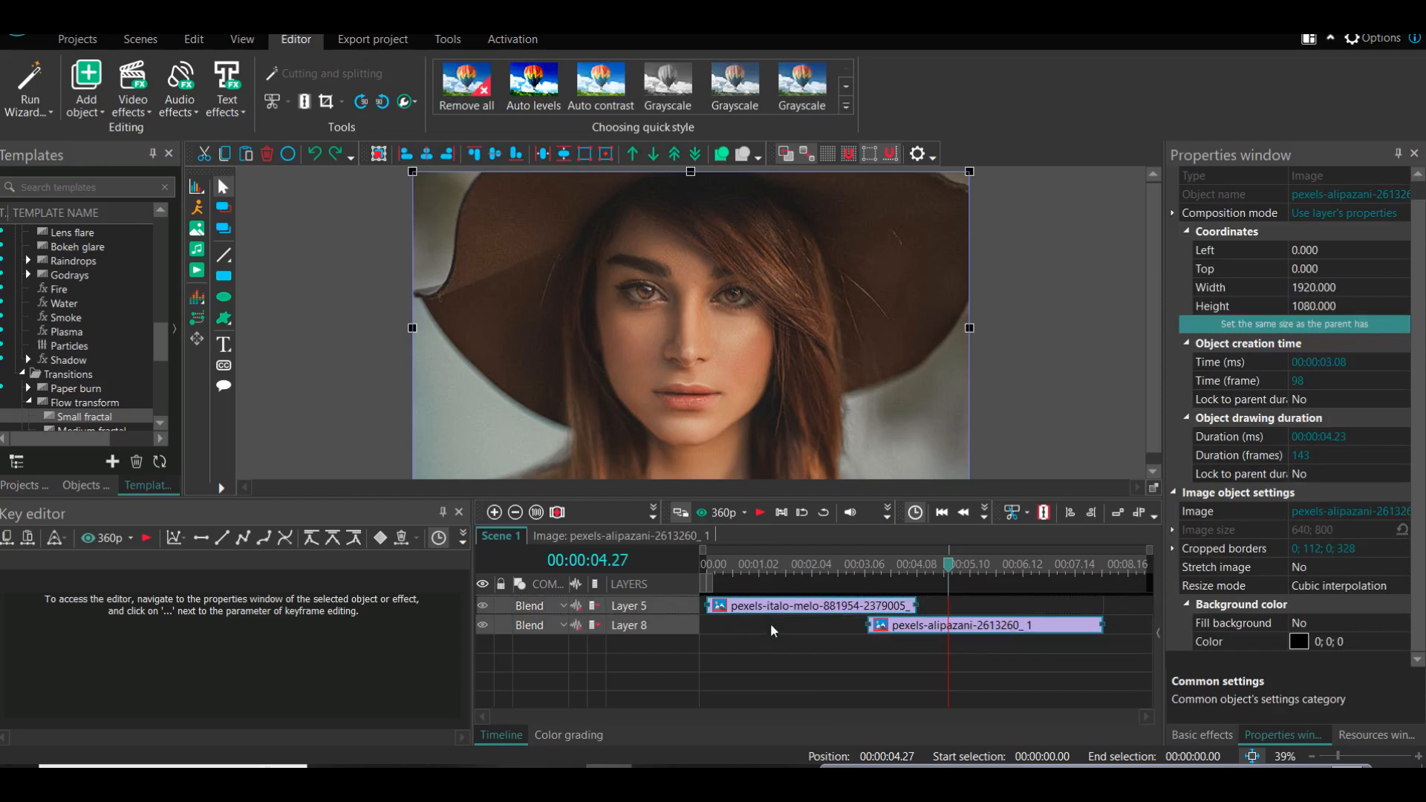
{"action": "key", "text": "Delete"}
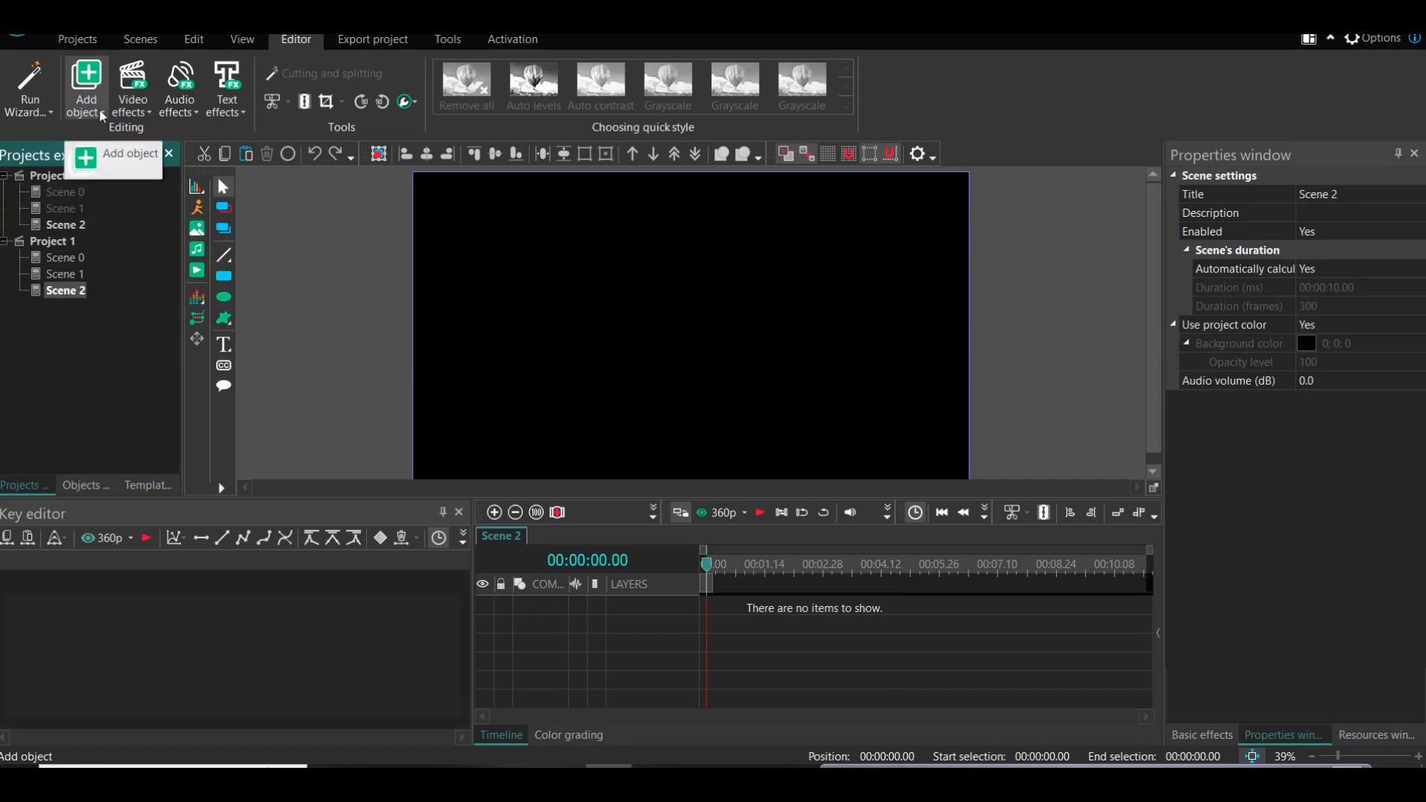
{"action": "left_click", "coordinate": [197, 228]}
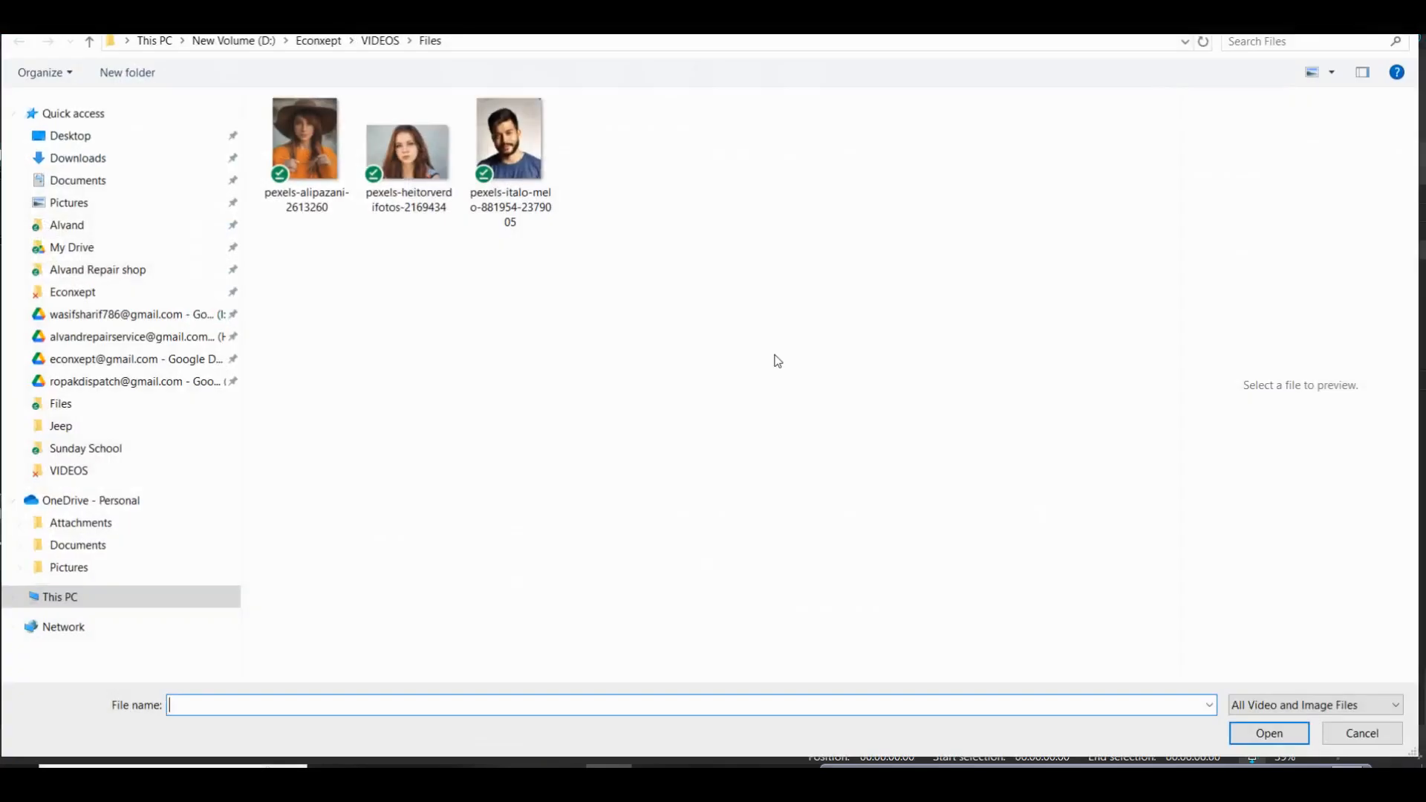
{"action": "left_click", "coordinate": [553, 194]}
{"action": "left_click", "coordinate": [303, 167], "text": "ctrl"}
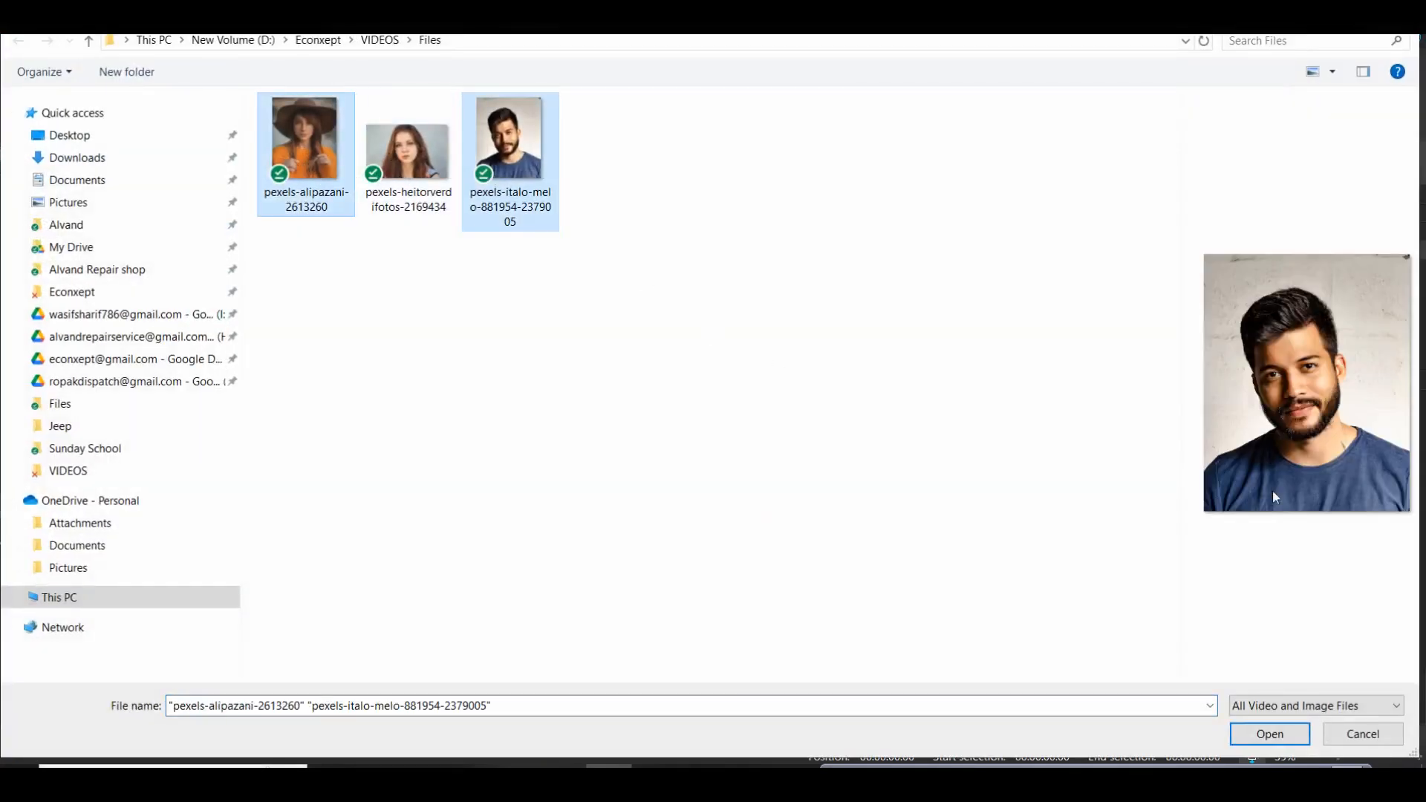
{"action": "left_click", "coordinate": [1286, 734]}
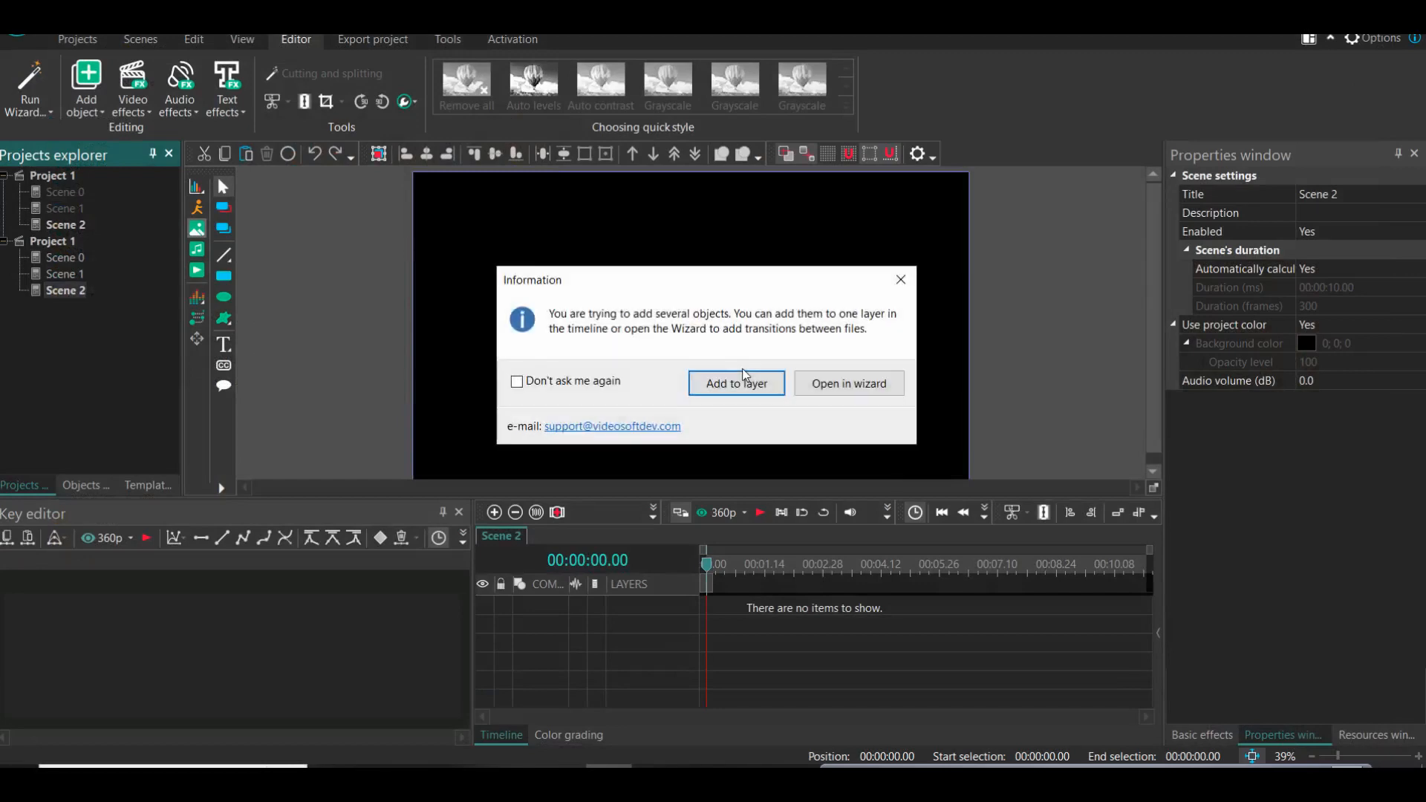
{"action": "left_click", "coordinate": [737, 382]}
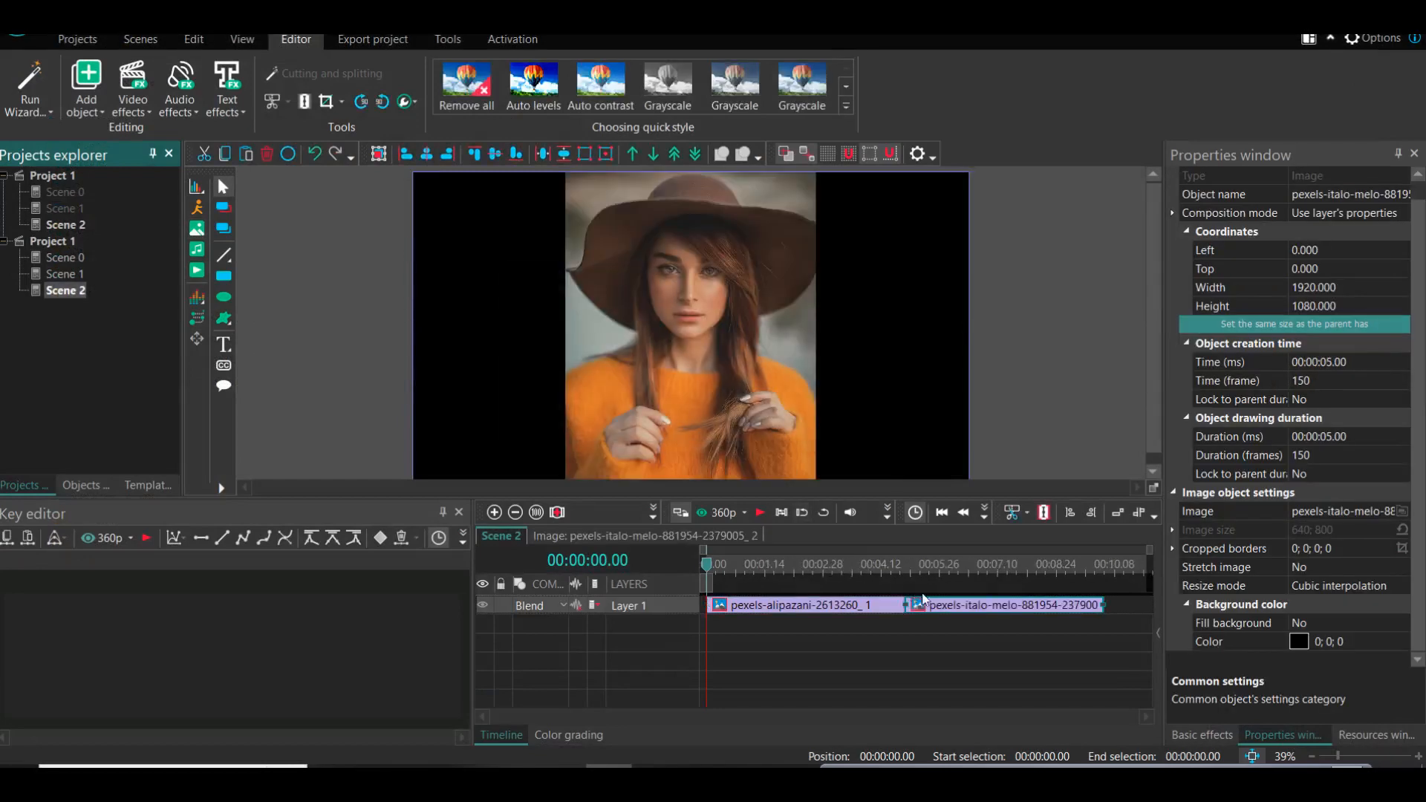
Move the italo-melo image to a second layer starting at 00:00:01.18 and place the time cursor at 00:00:03.14 in the overlap
{"action": "left_click_drag", "start_coordinate": [934, 605], "coordinate": [871, 634]}
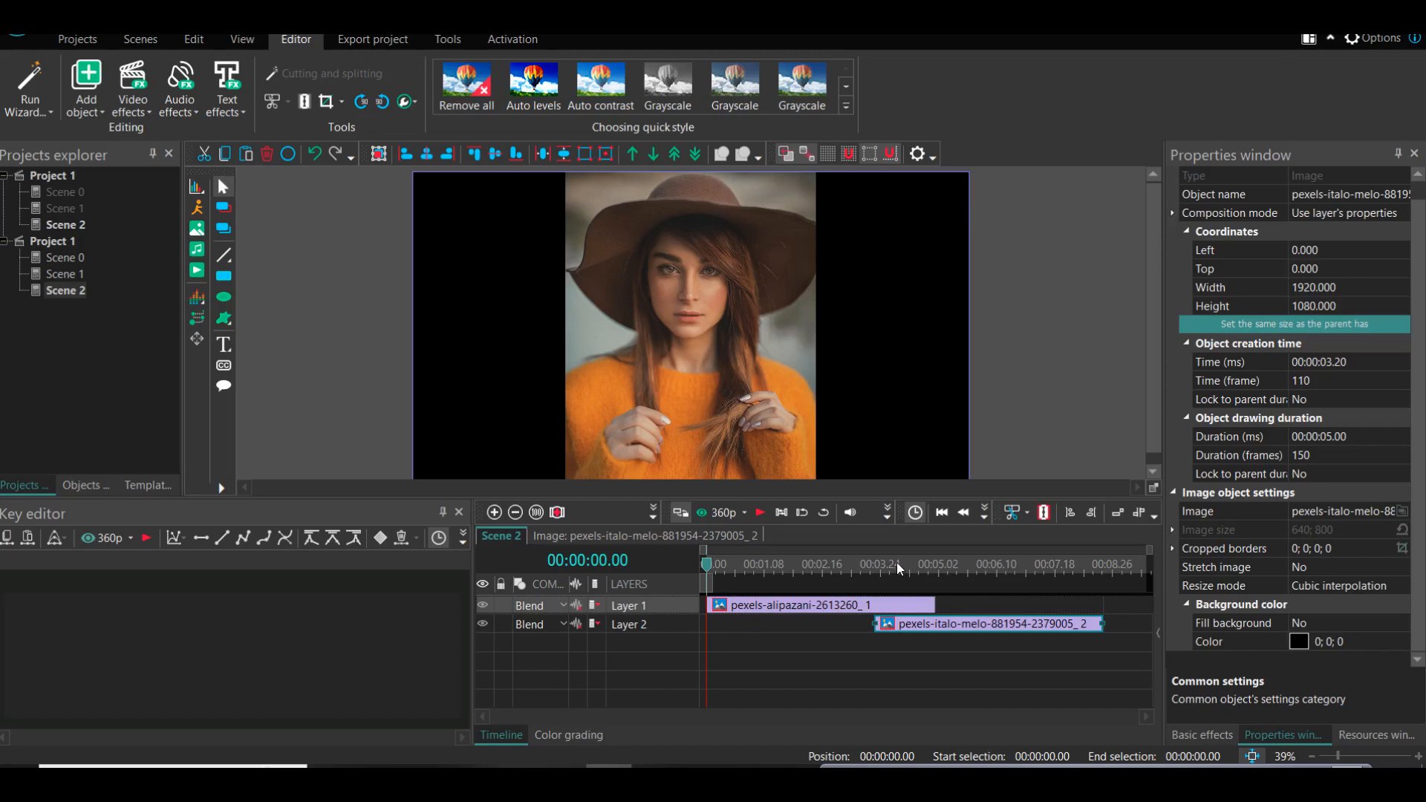
{"action": "left_click", "coordinate": [897, 563]}
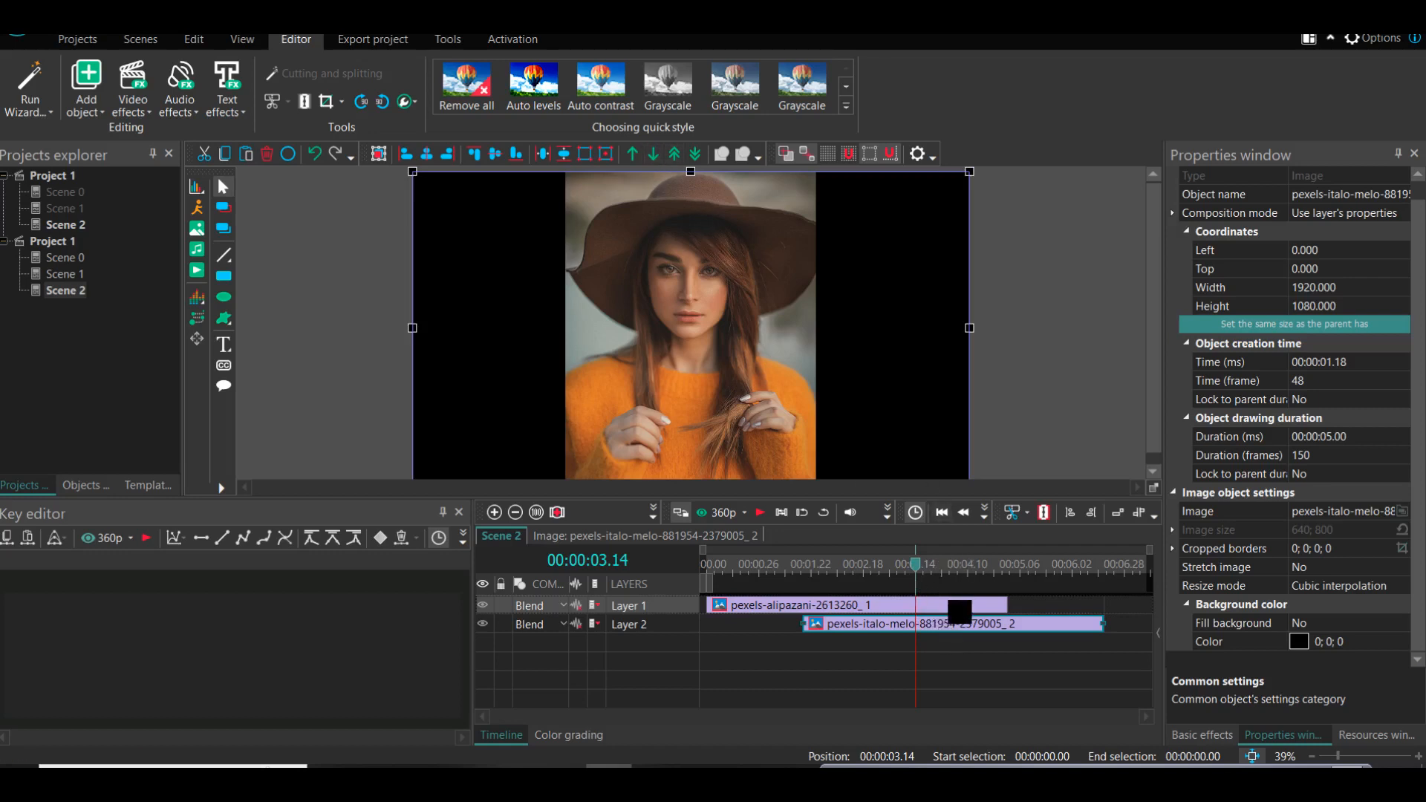
Lower the opacity of the alipazani image clip to 48%
{"action": "left_click", "coordinate": [958, 607]}
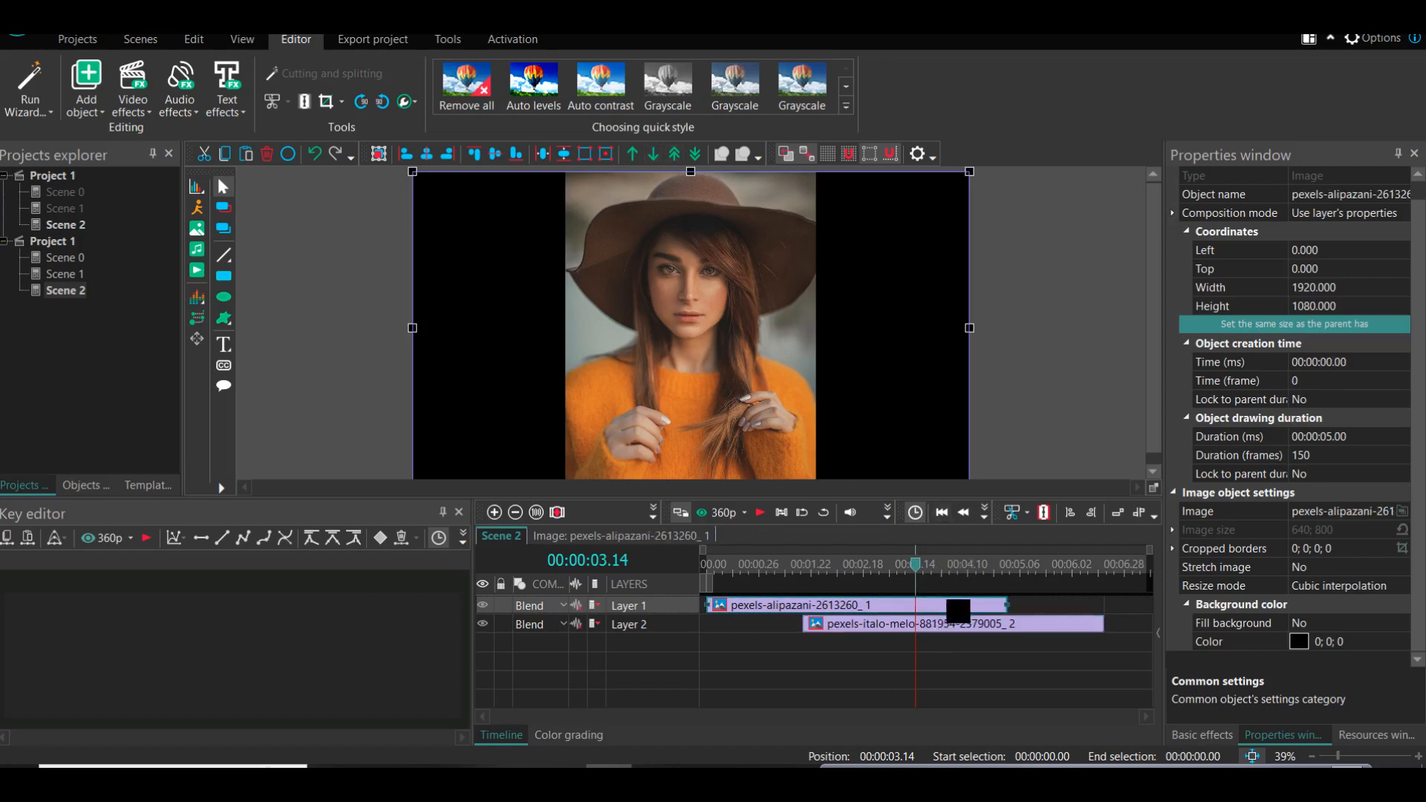
{"action": "left_click", "coordinate": [409, 102]}
{"action": "left_click_drag", "start_coordinate": [551, 144], "coordinate": [495, 146]}
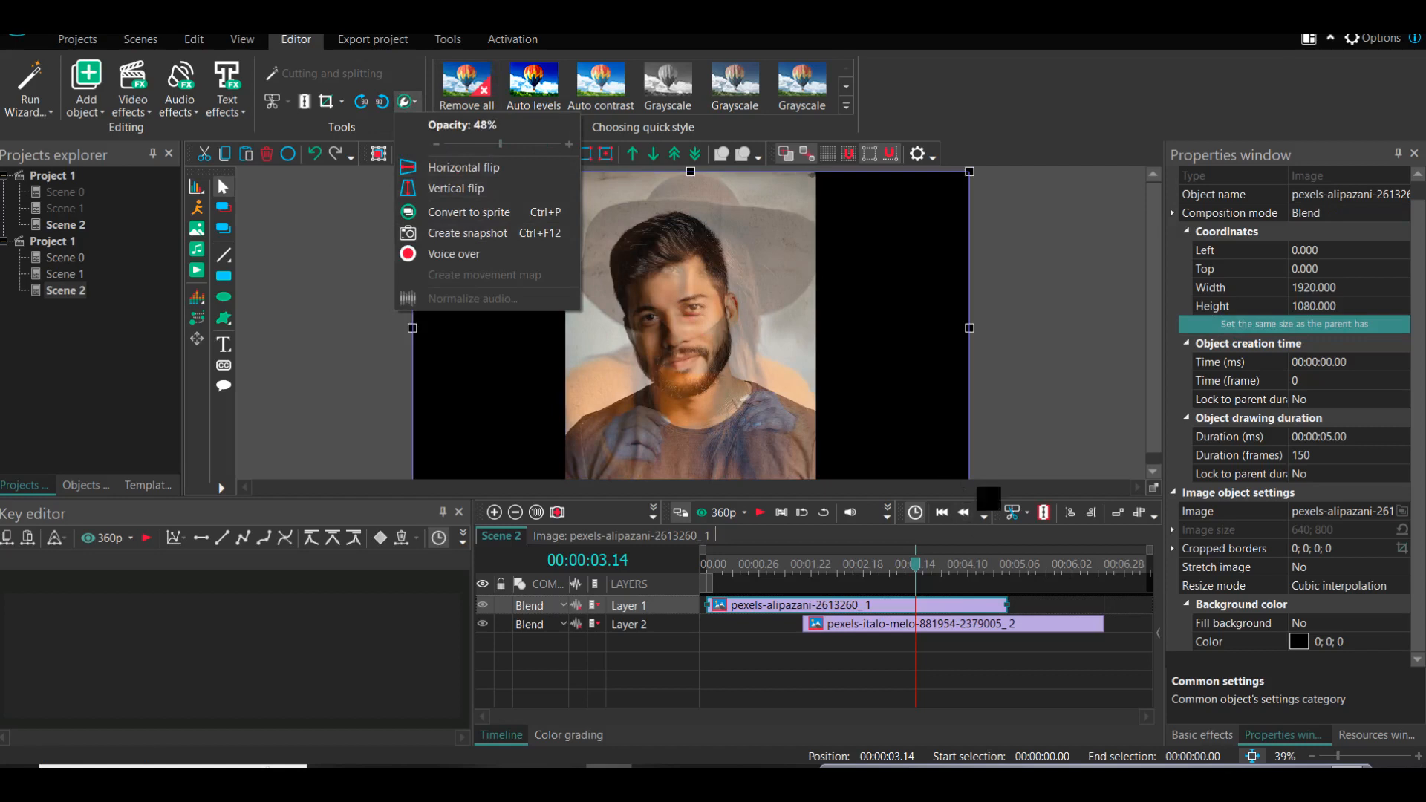
{"action": "left_click", "coordinate": [1043, 664]}
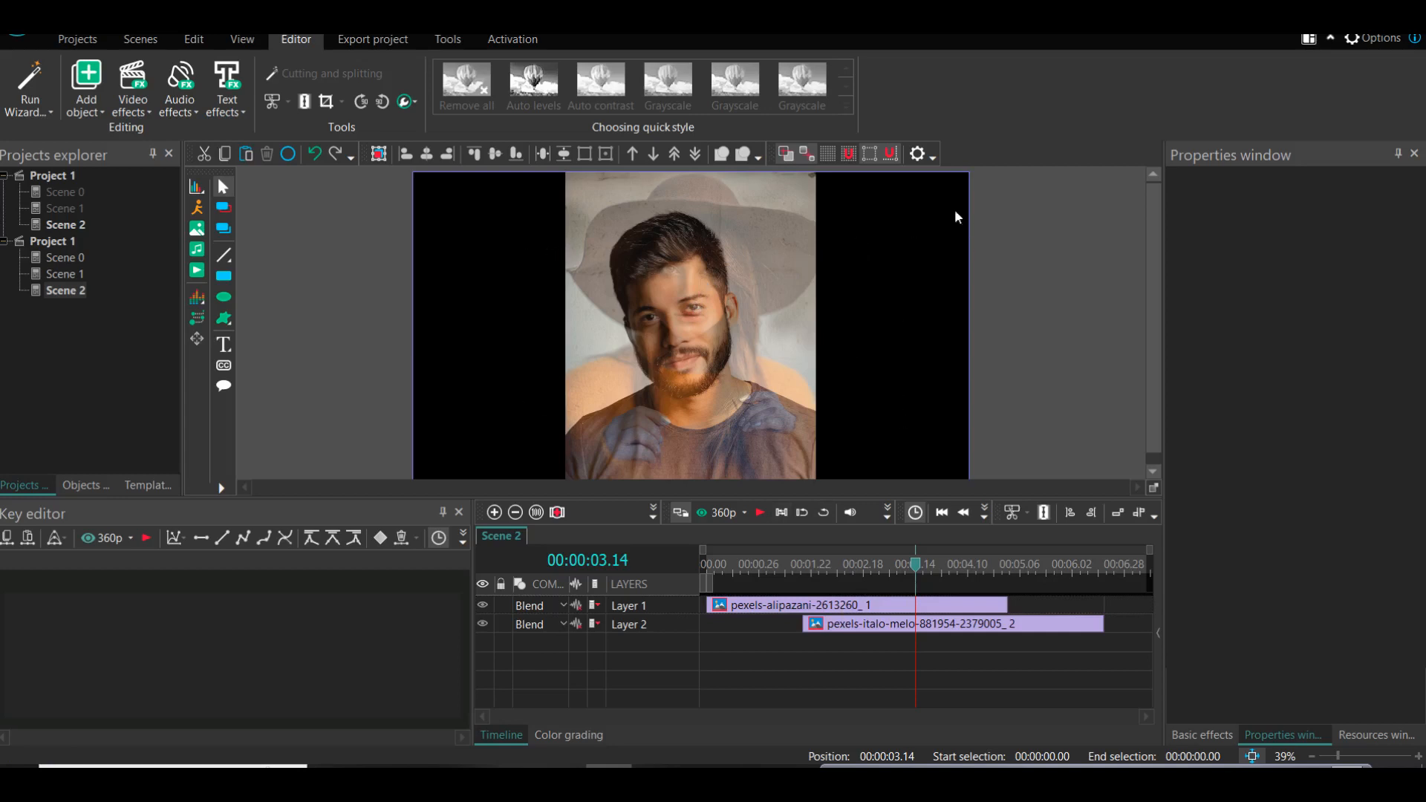
Apply auto cropping to the alipazani image and the italo-melo image so that each fills the frame
{"action": "left_click", "coordinate": [932, 608]}
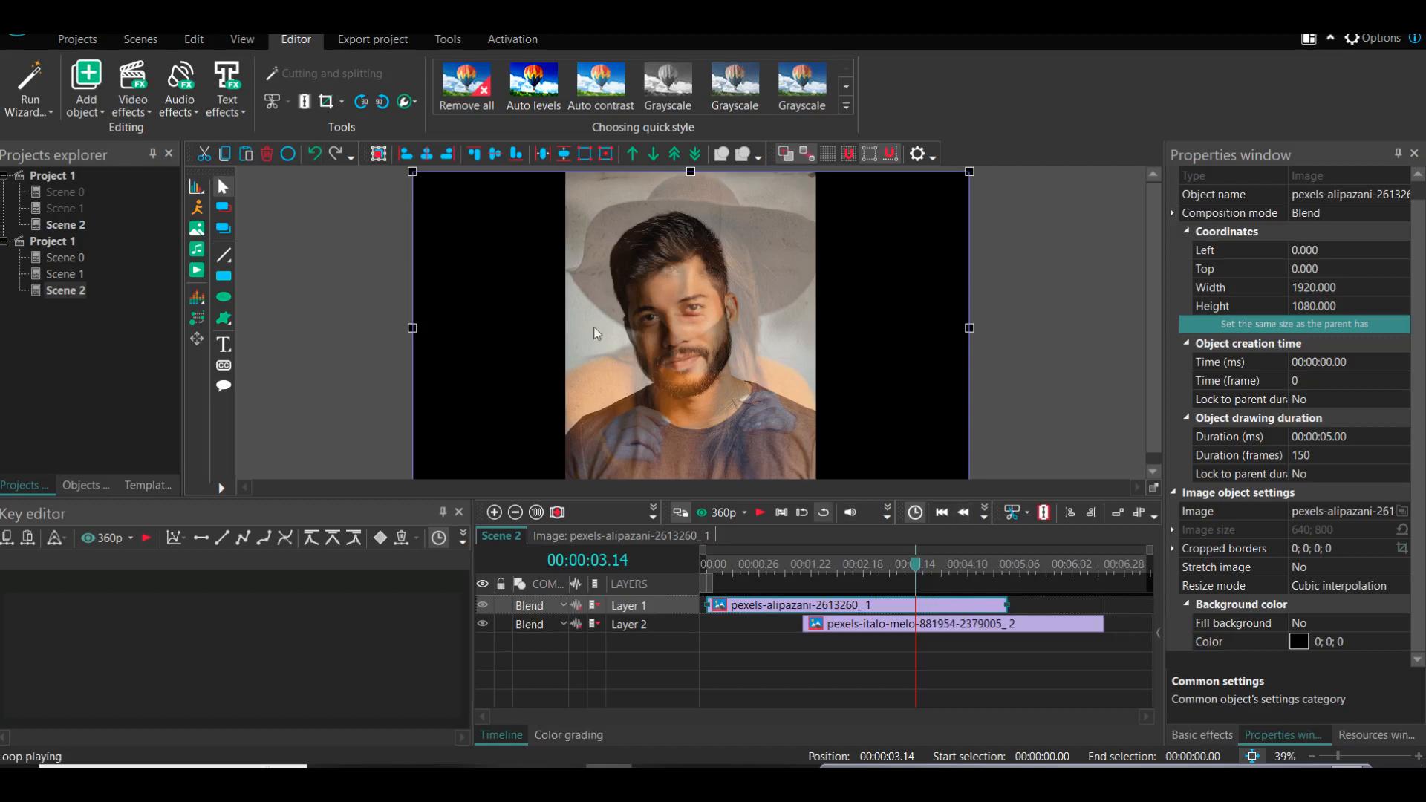
{"action": "left_click", "coordinate": [342, 99]}
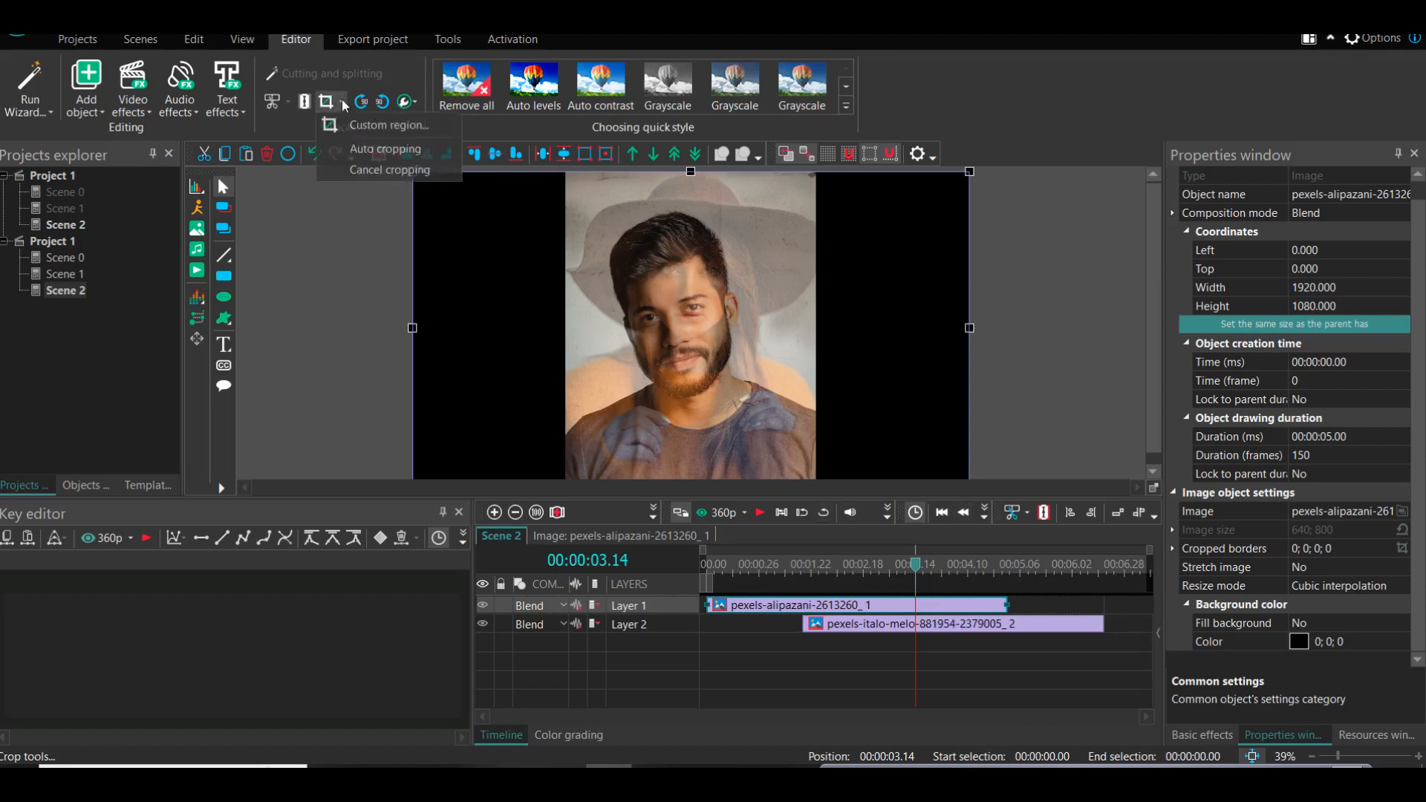
{"action": "left_click", "coordinate": [370, 152]}
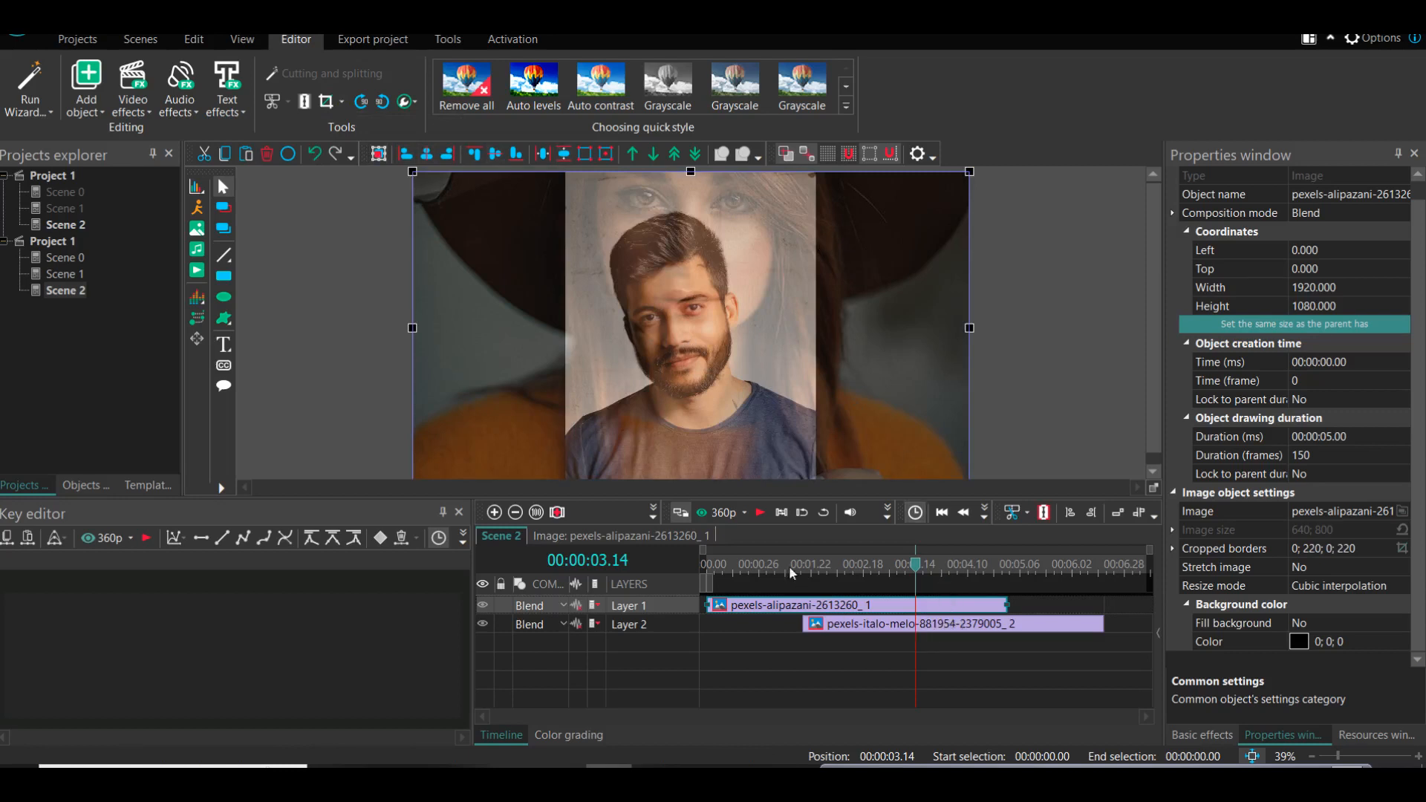
{"action": "left_click", "coordinate": [908, 630]}
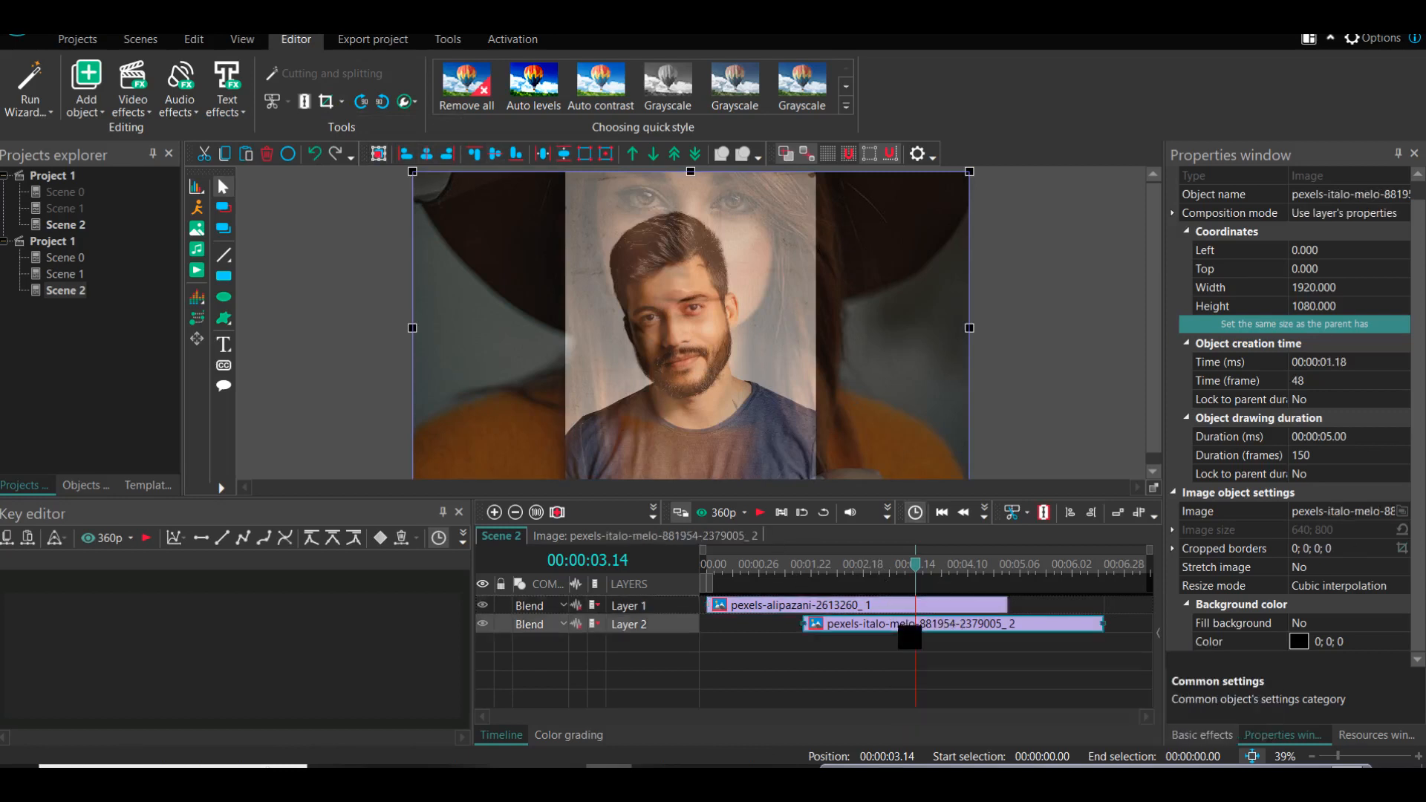
{"action": "left_click", "coordinate": [342, 104]}
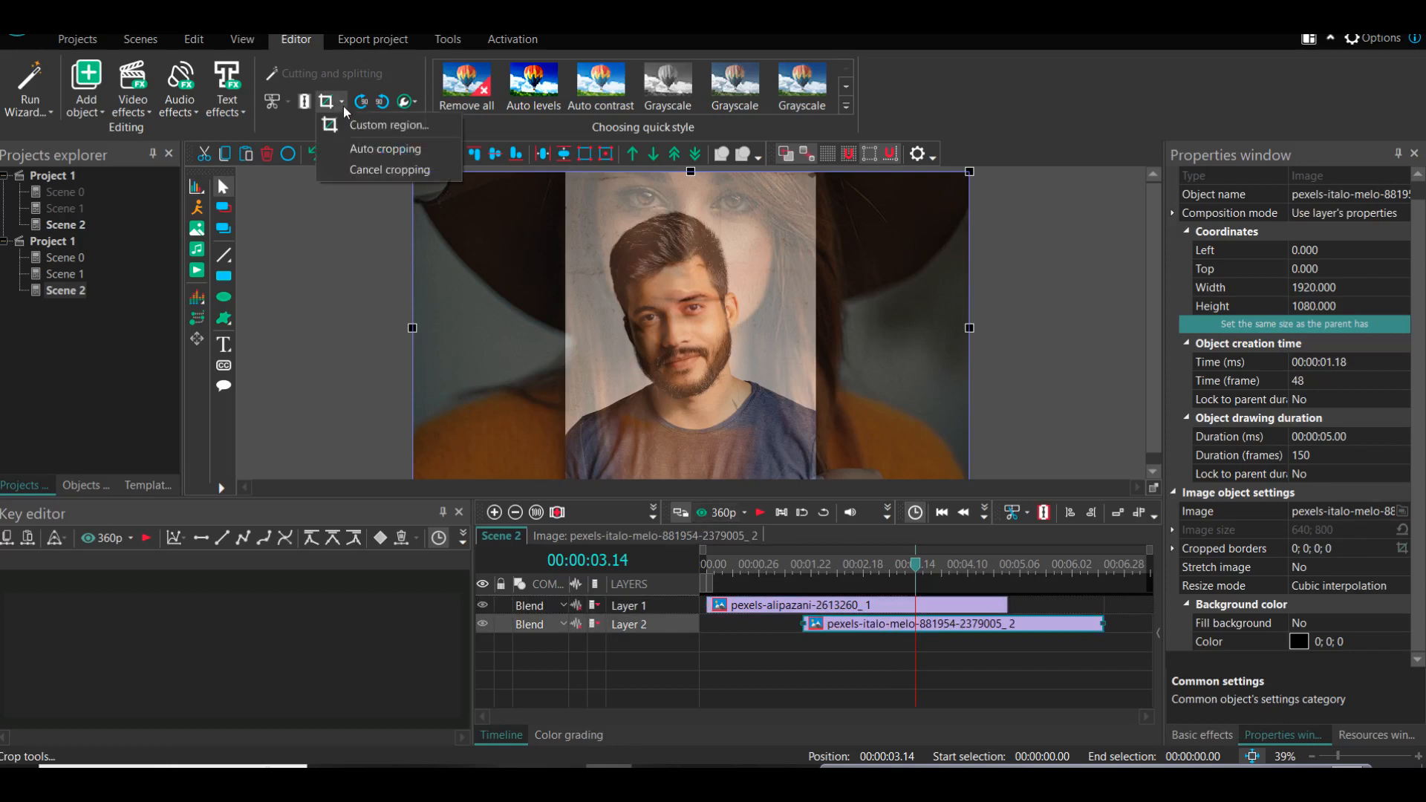
{"action": "left_click", "coordinate": [368, 147]}
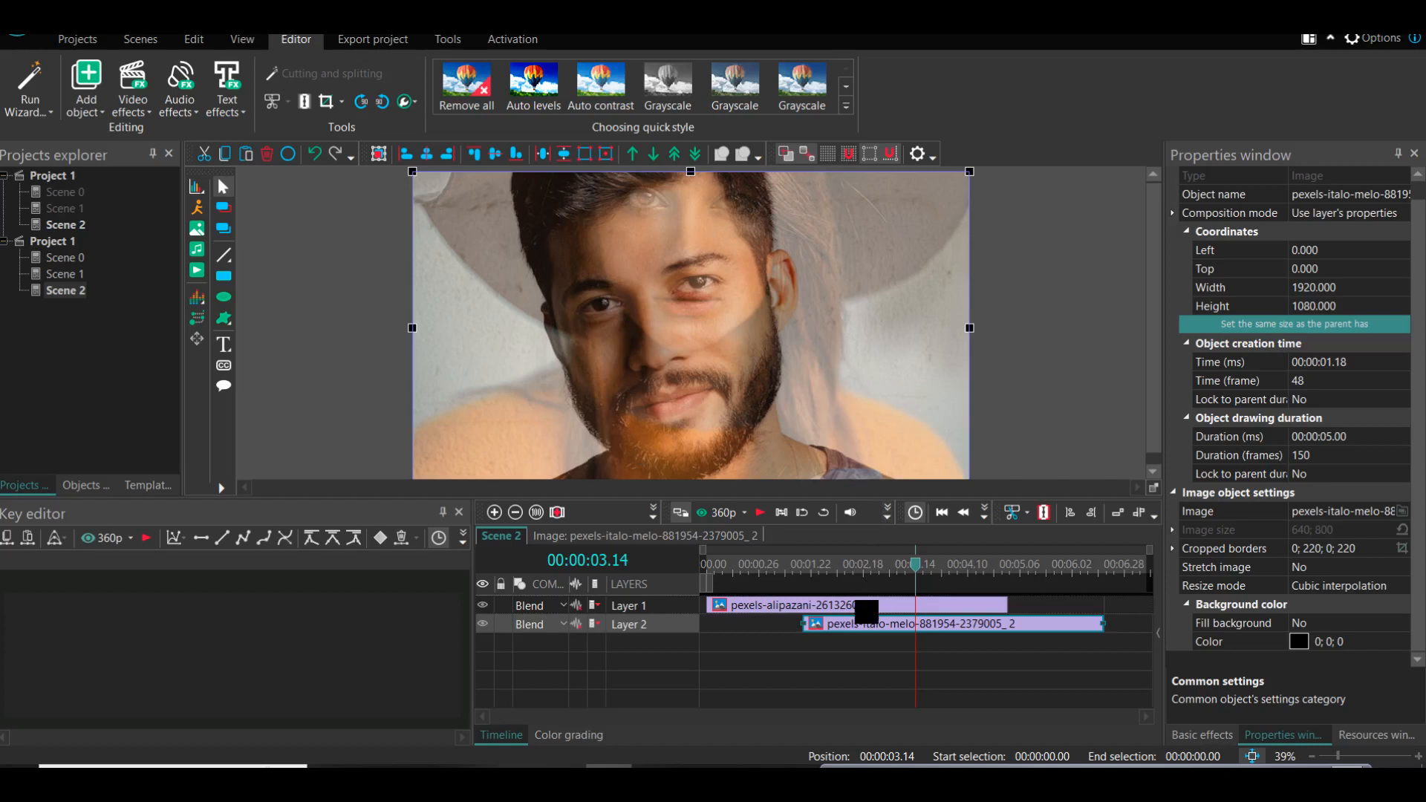
Shift the alipazani image's custom crop region upward over the face, giving cropped borders of 0; 132; 0; 308
{"action": "left_click", "coordinate": [863, 606]}
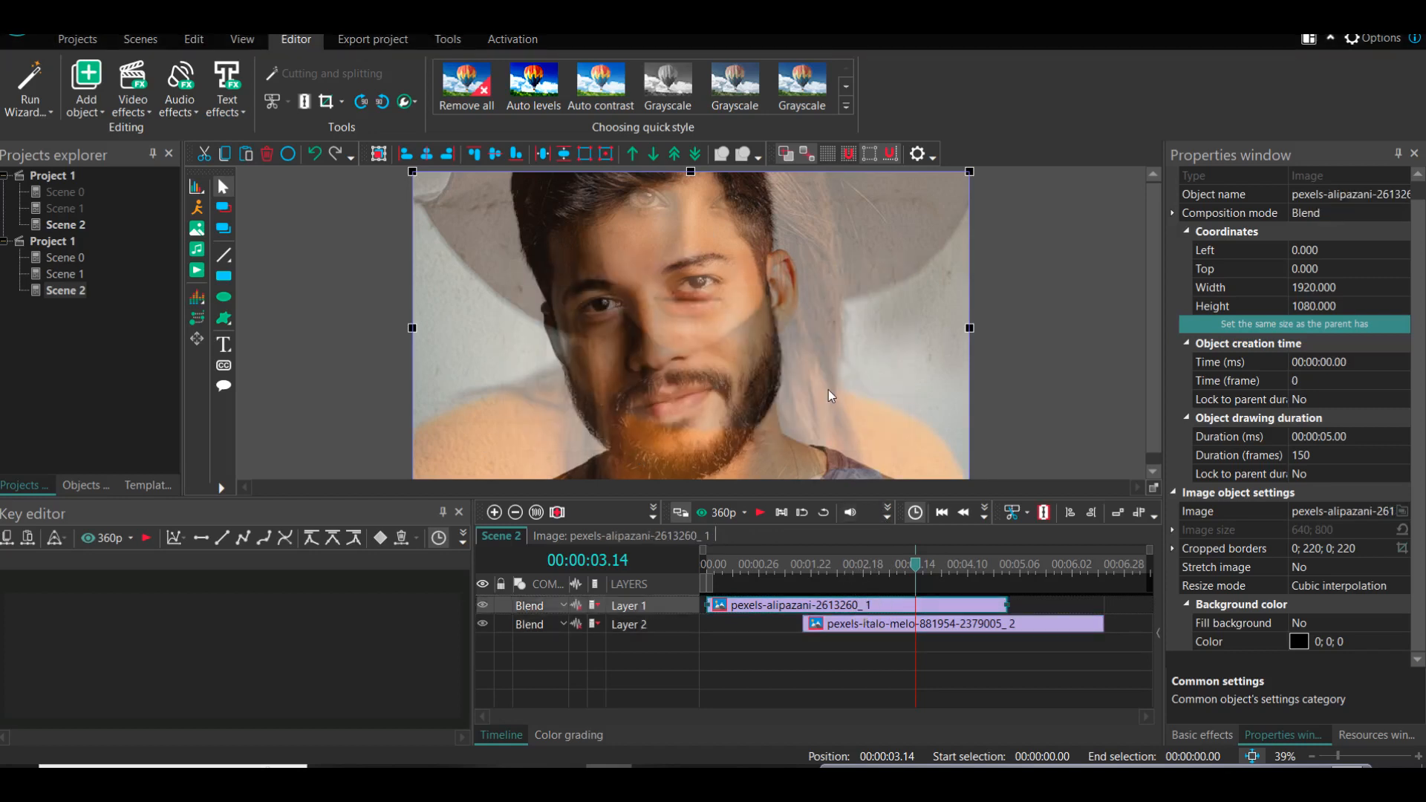
{"action": "left_click", "coordinate": [327, 104]}
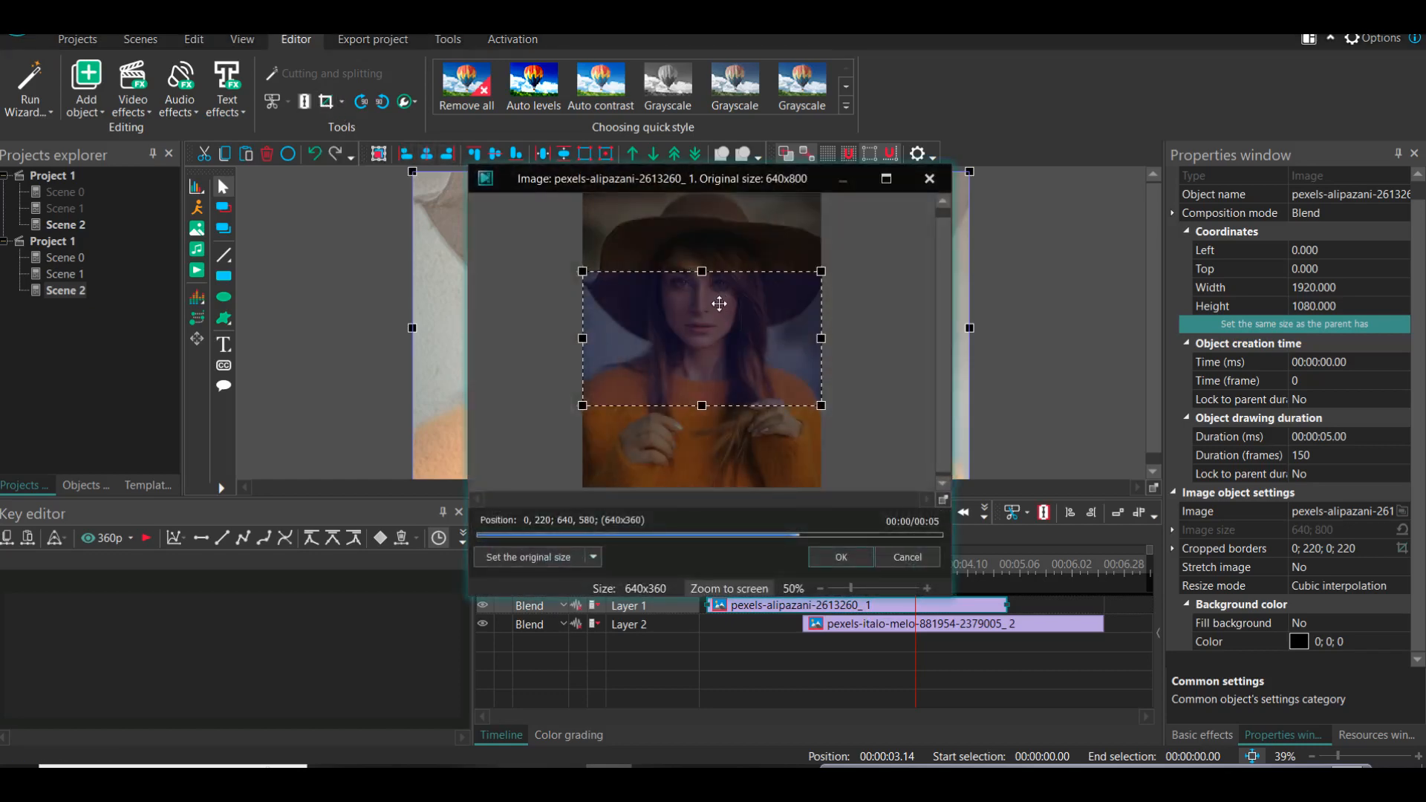
{"action": "left_click_drag", "start_coordinate": [719, 298], "coordinate": [720, 276]}
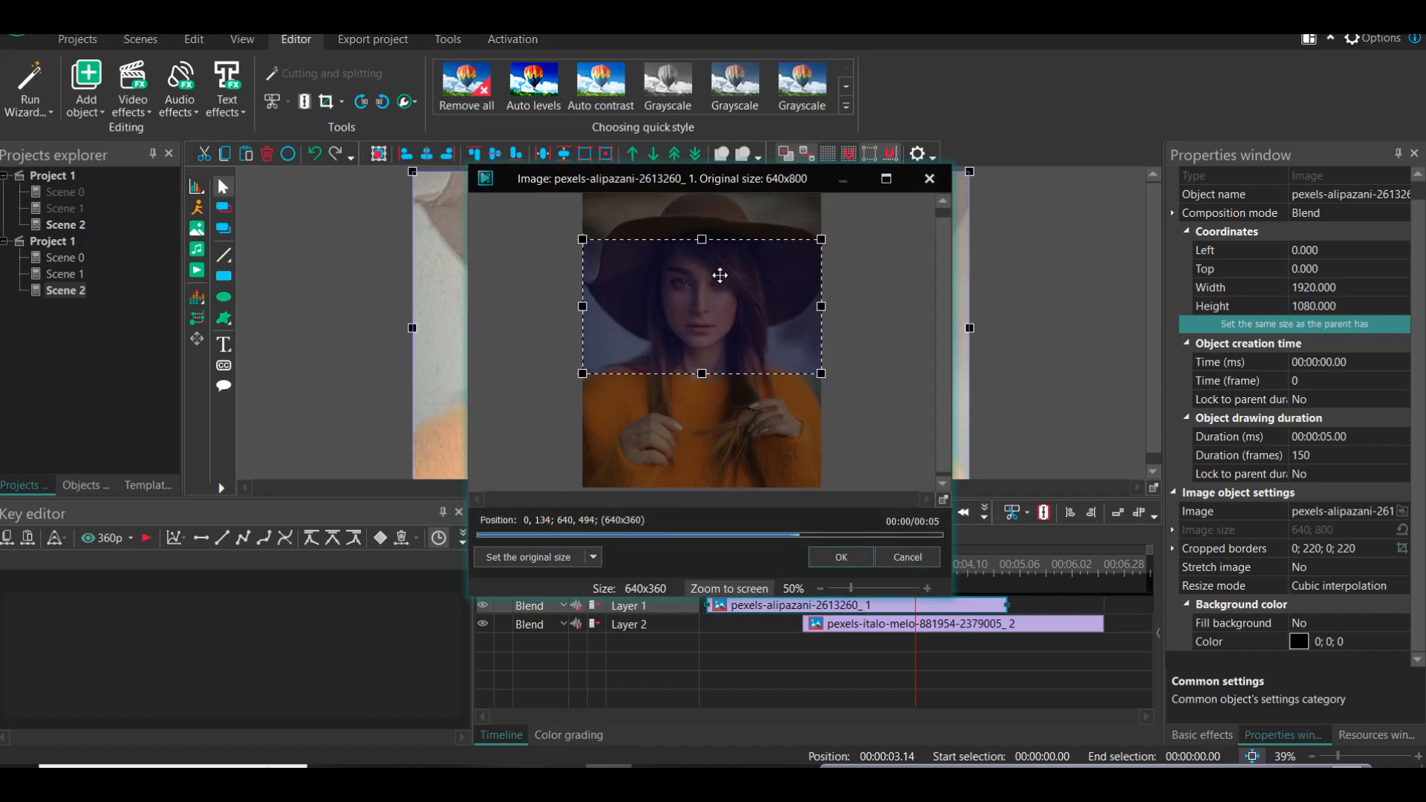
{"action": "left_click", "coordinate": [850, 550]}
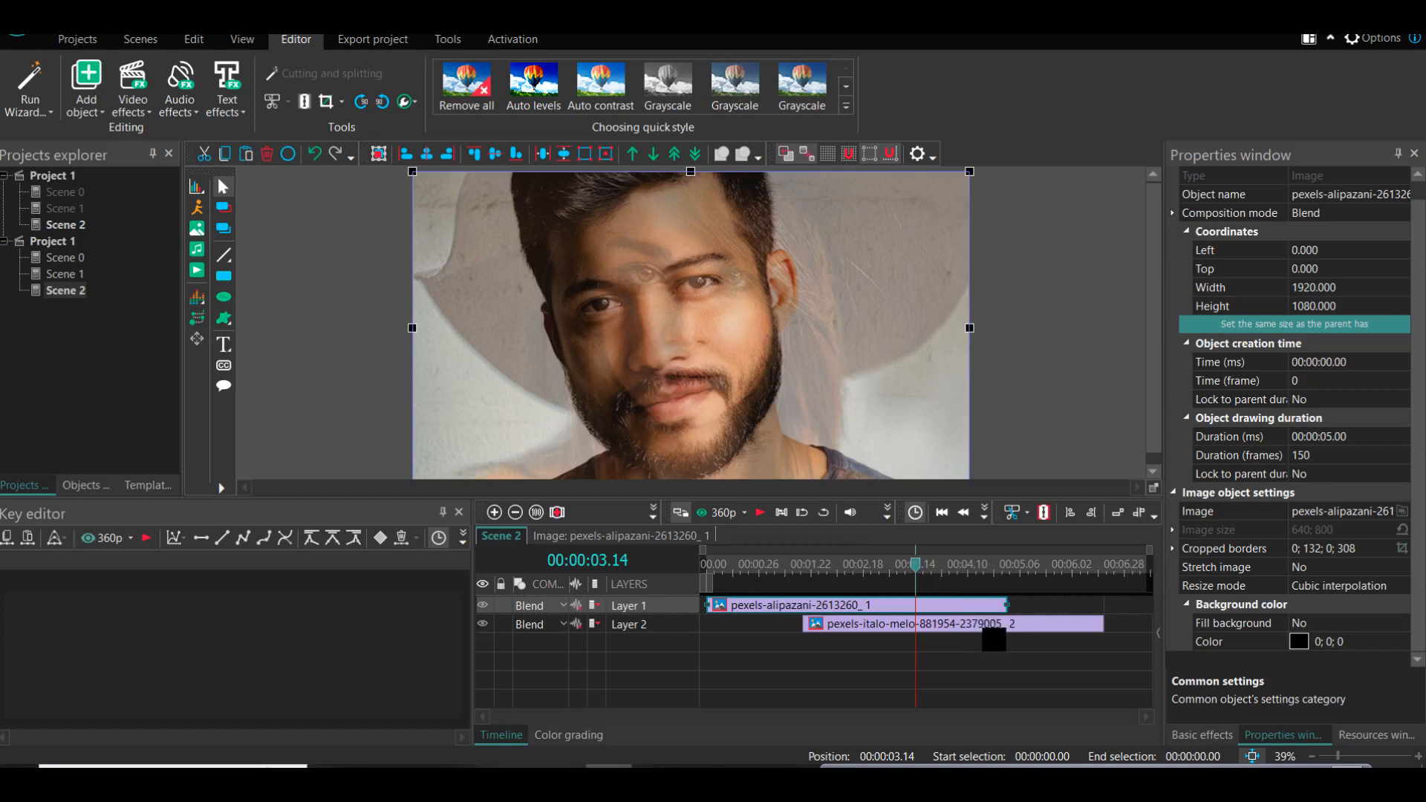
Restore the alipazani image clip to full opacity
{"action": "mouse_move", "coordinate": [995, 636]}
{"action": "left_click", "coordinate": [414, 102]}
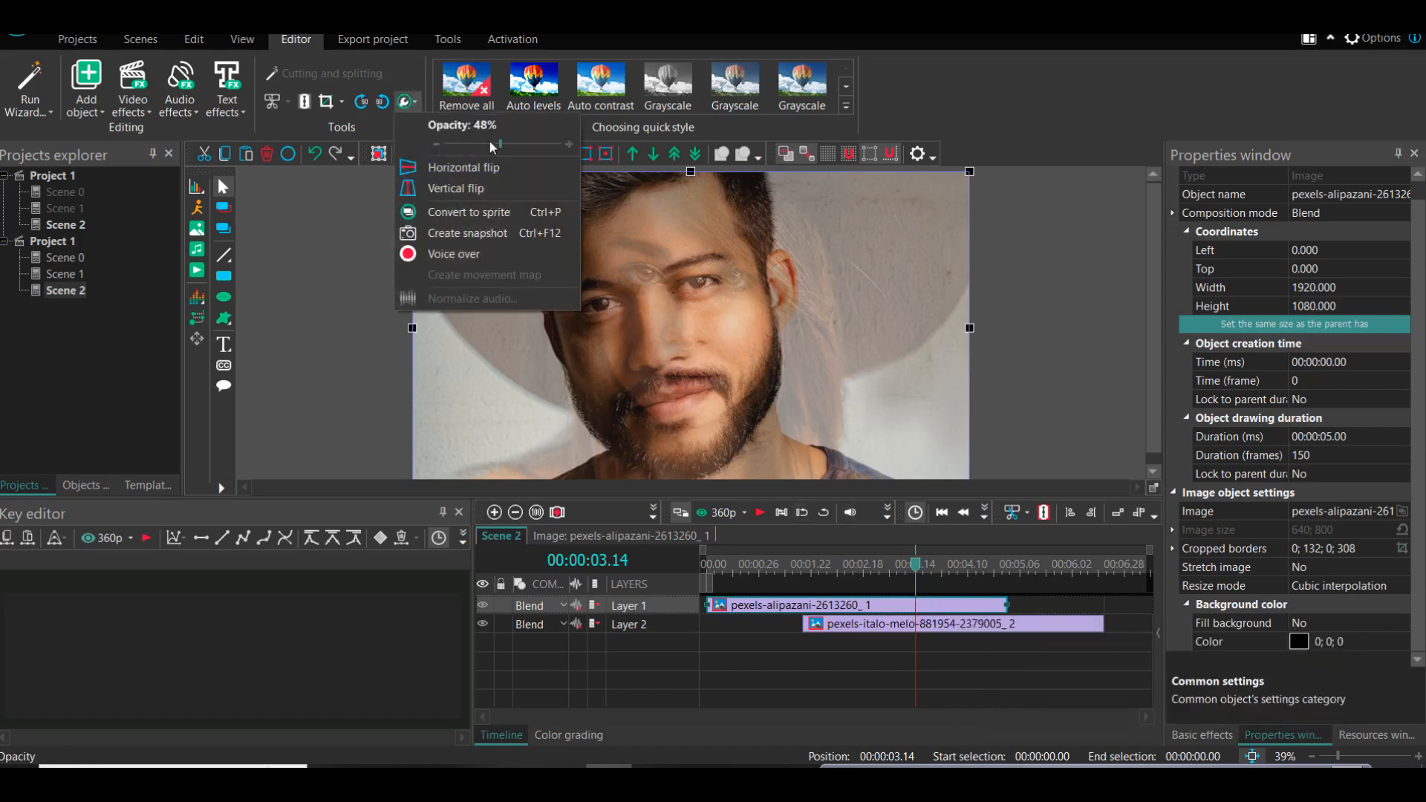
{"action": "left_click_drag", "start_coordinate": [501, 144], "coordinate": [565, 144]}
{"action": "left_click", "coordinate": [762, 272]}
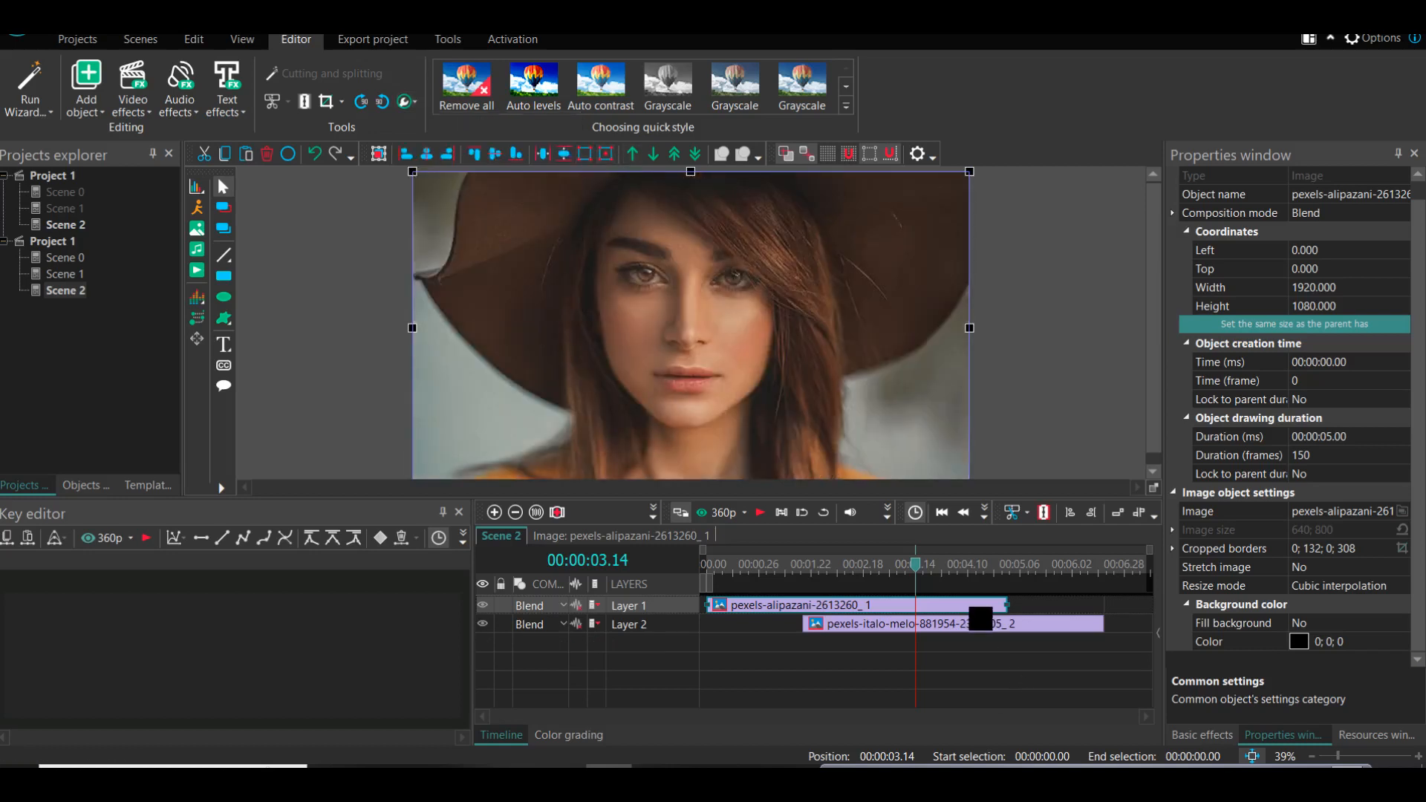
Add a Flow transform transition inside the alipazani image clip, positioned to the end of the scene with start and end positions locked
{"action": "double_click", "coordinate": [825, 609]}
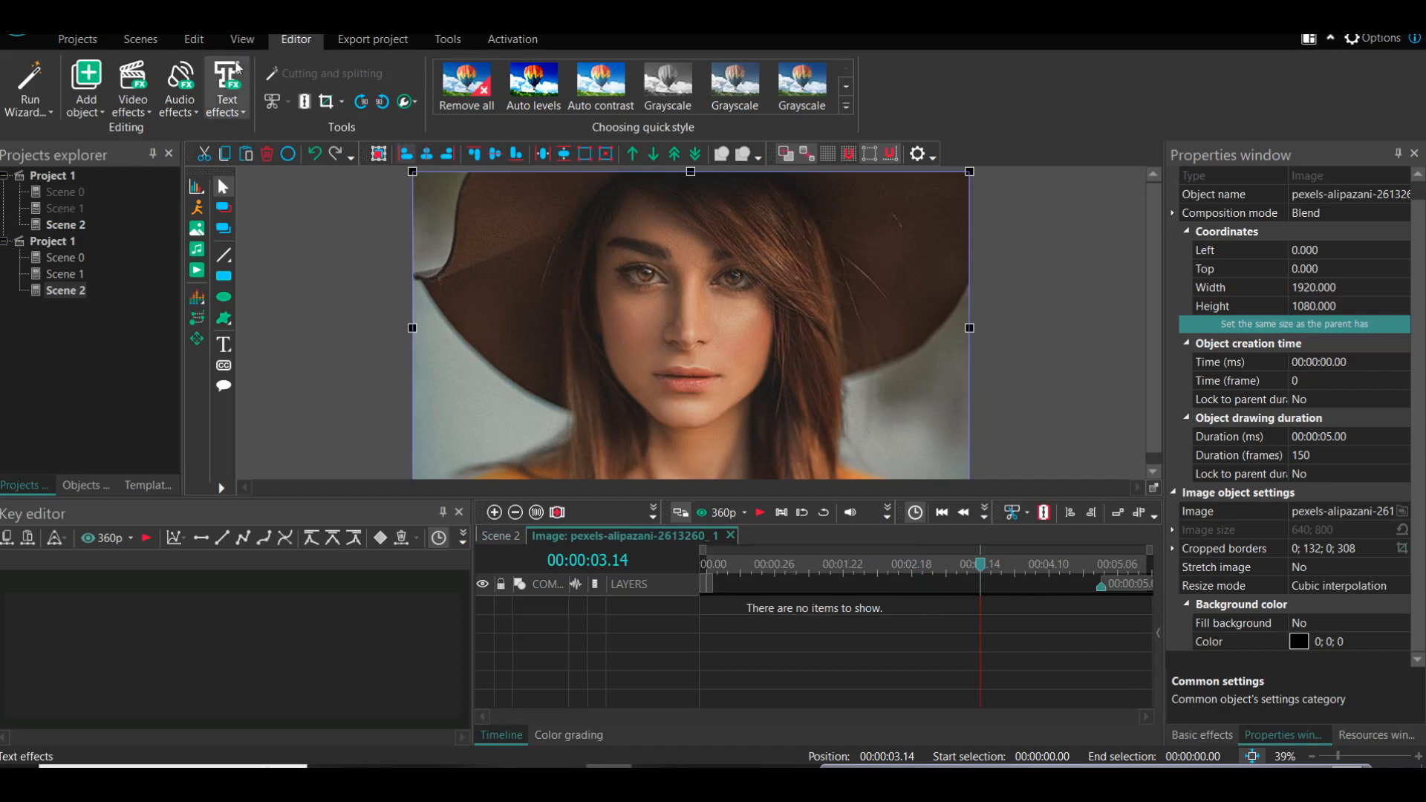
{"action": "left_click", "coordinate": [144, 108]}
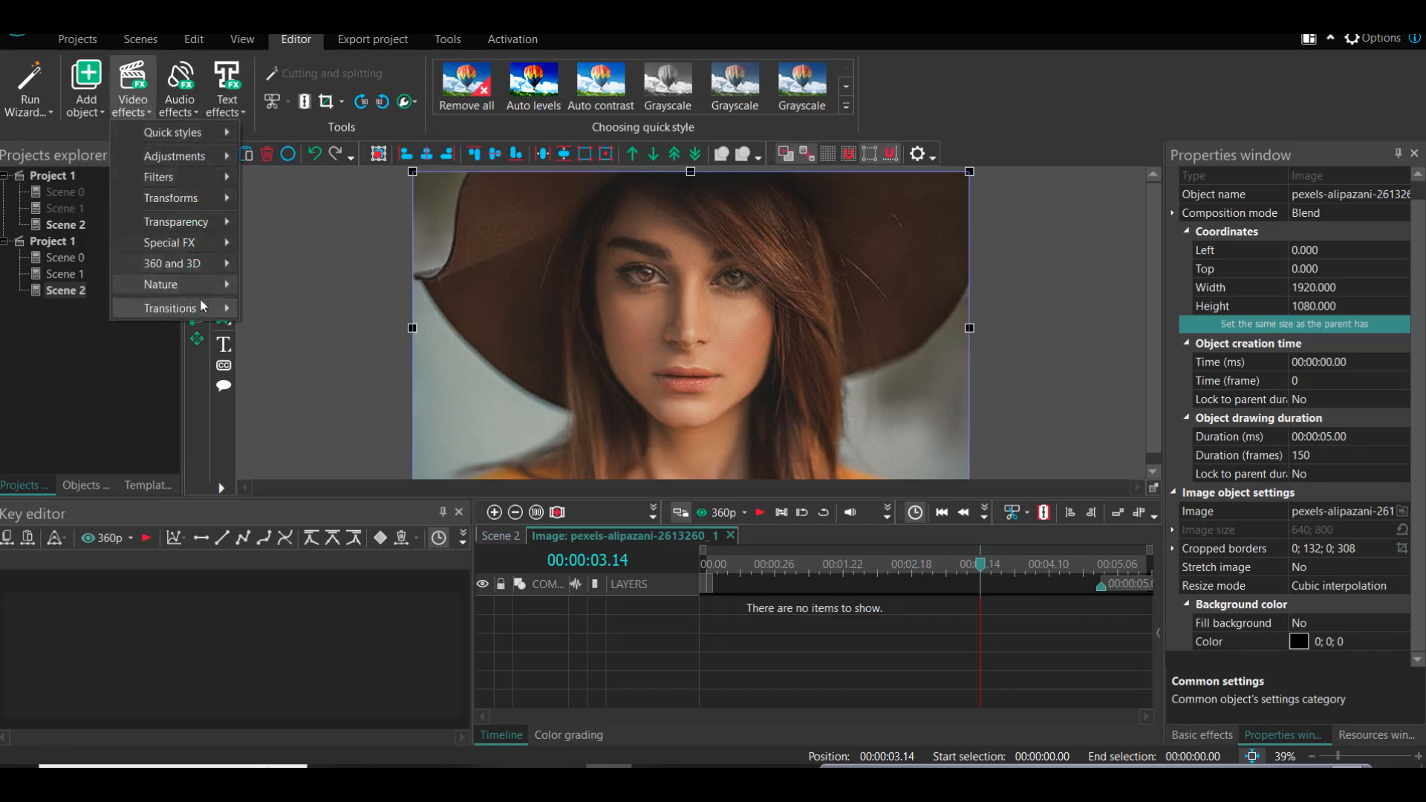
{"action": "mouse_move", "coordinate": [201, 304]}
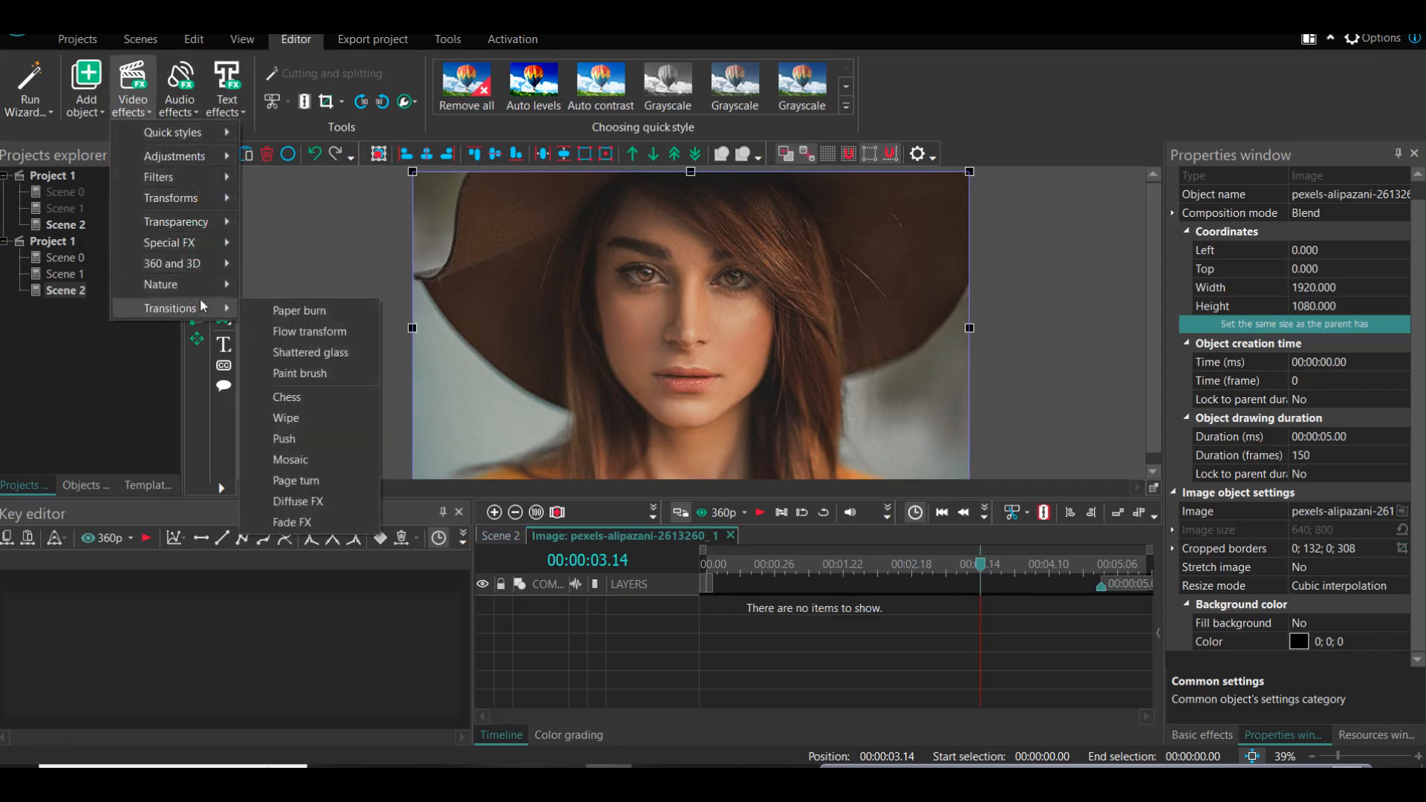
{"action": "left_click", "coordinate": [322, 335]}
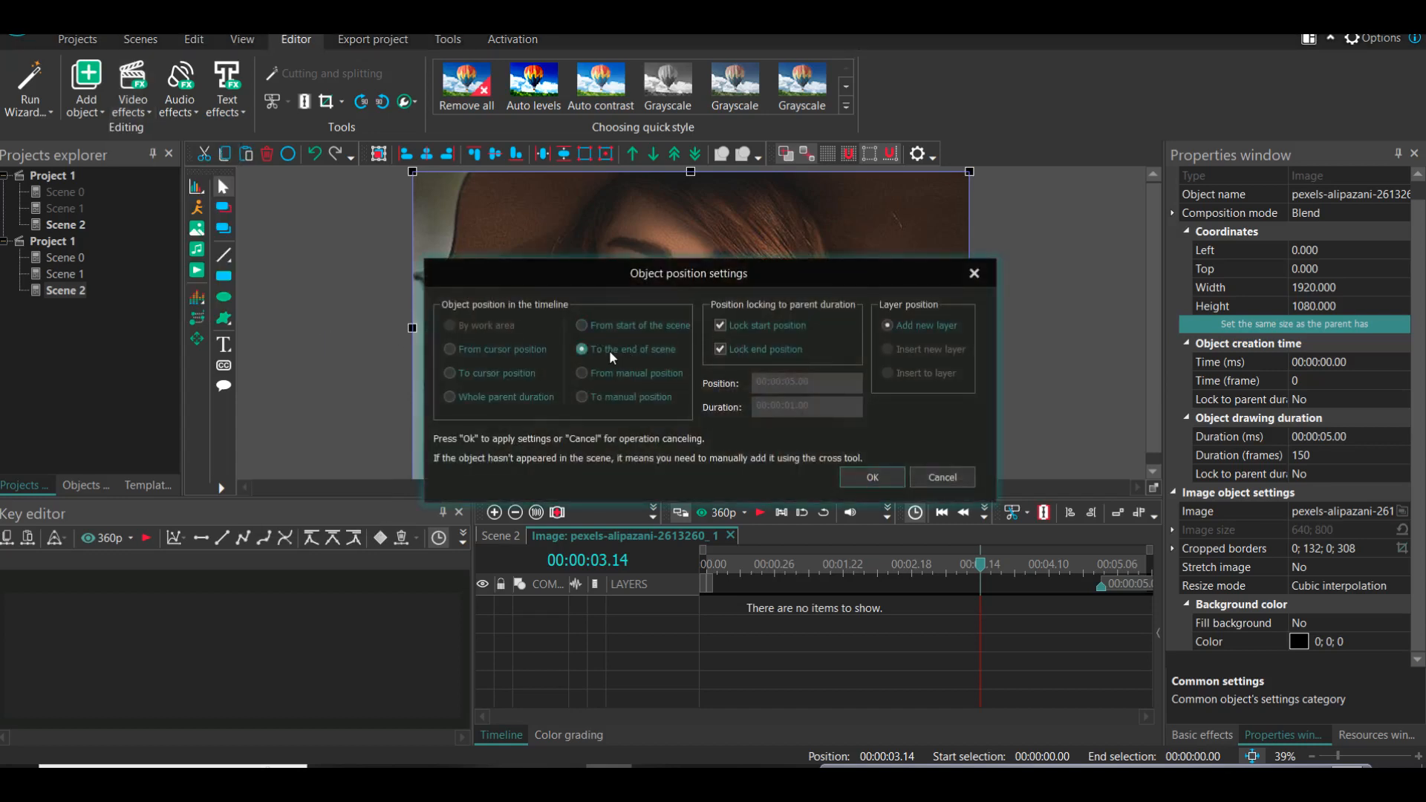
{"action": "left_click", "coordinate": [871, 484]}
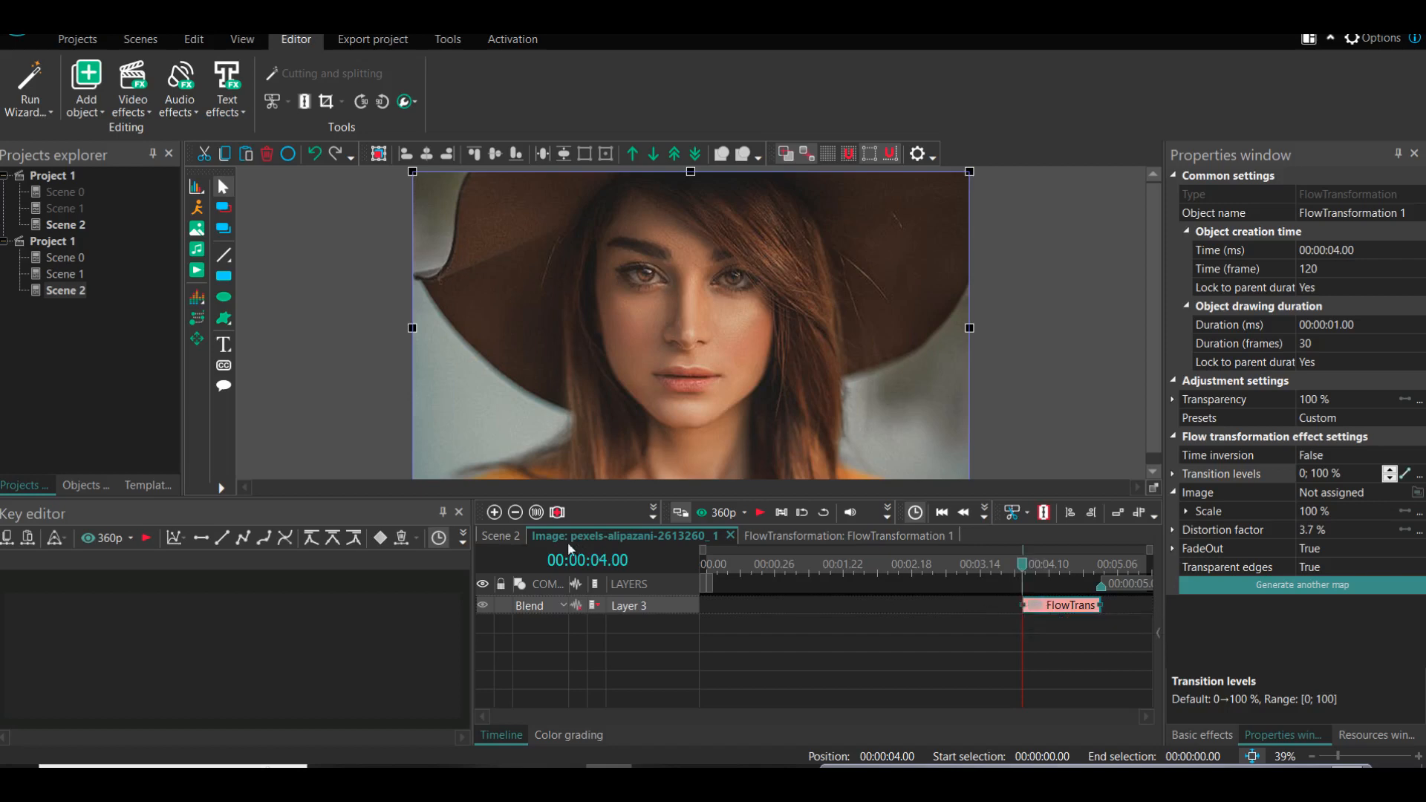
Return to Scene 2 and align the start of the italo-melo clip with the time cursor at 00:00:04.00
{"action": "left_click", "coordinate": [516, 538]}
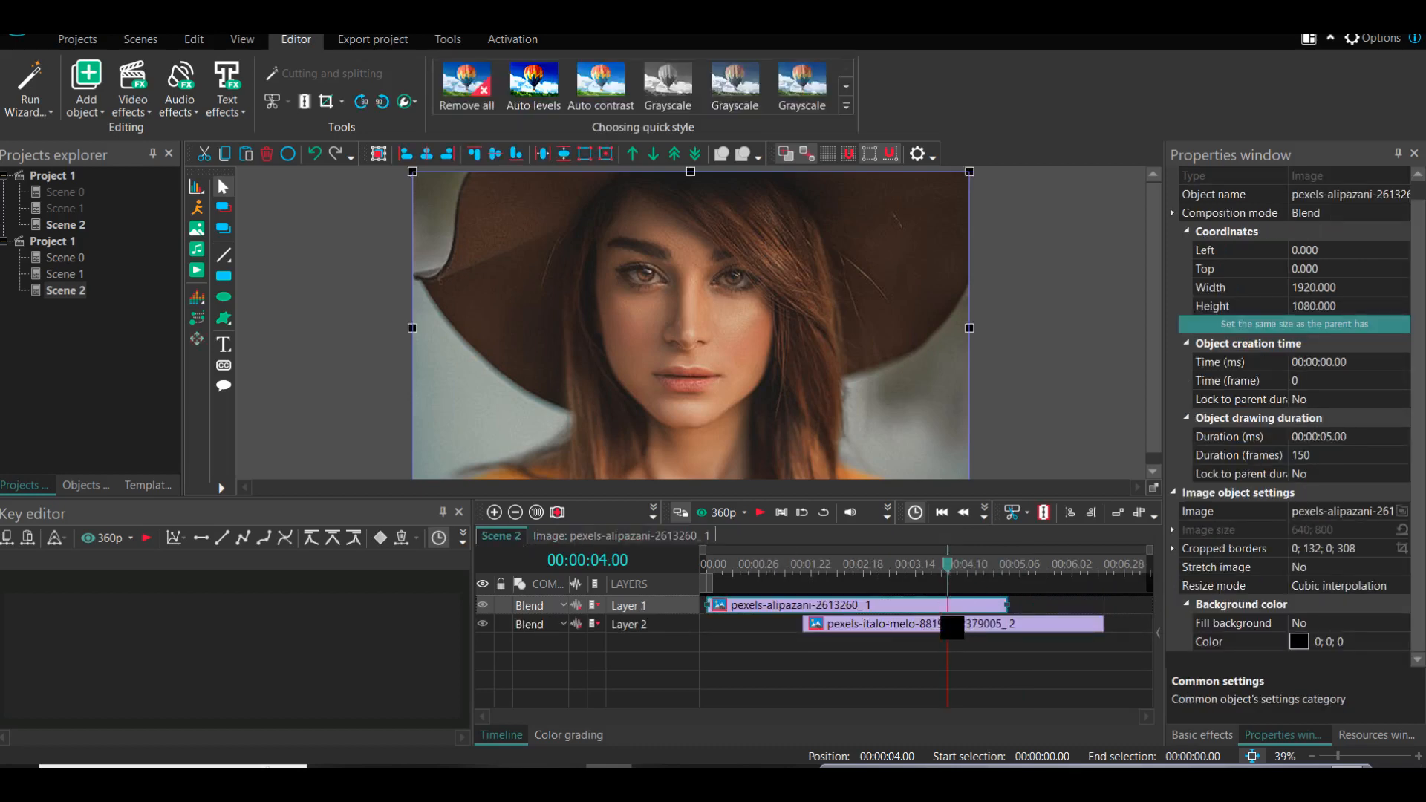
{"action": "left_click_drag", "start_coordinate": [876, 630], "coordinate": [1012, 638]}
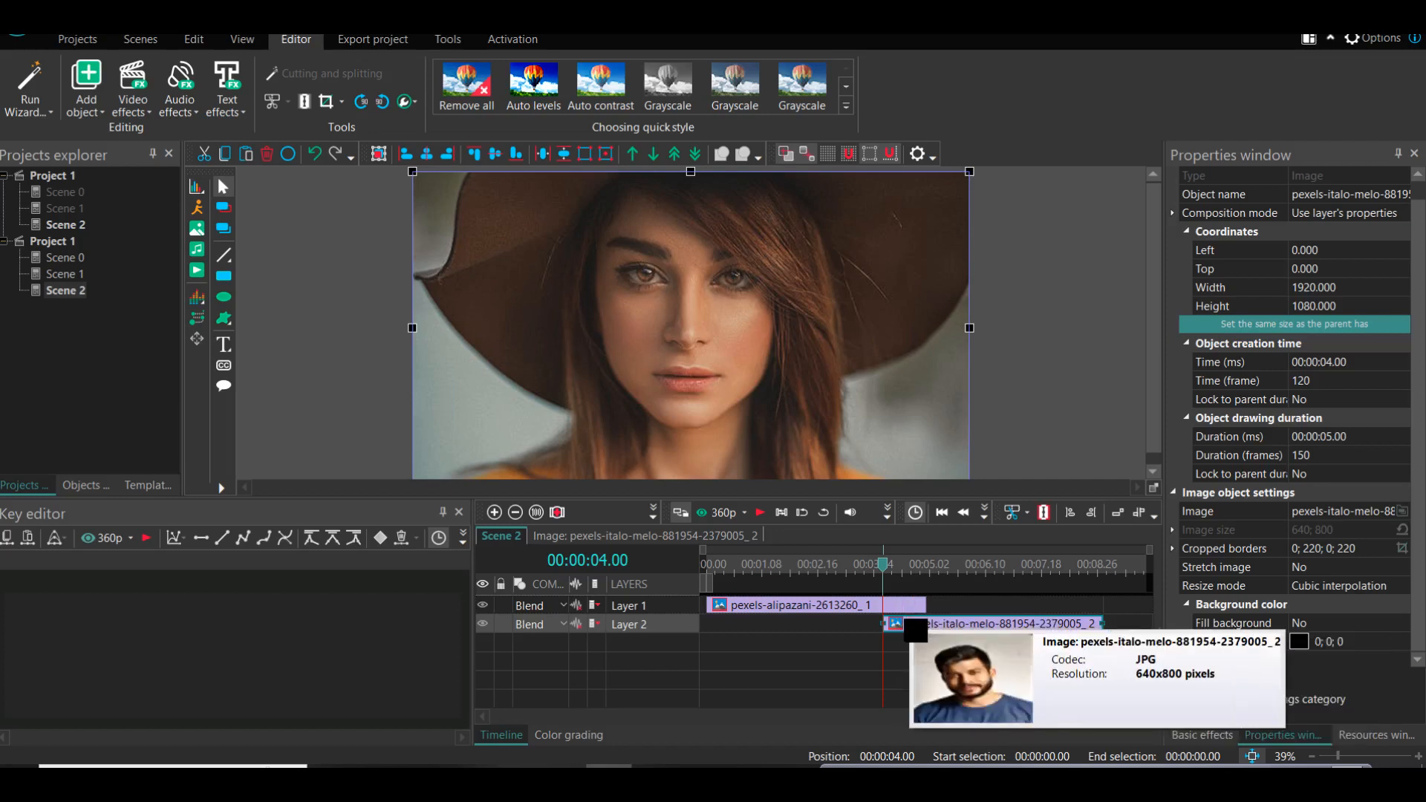
{"action": "left_click_drag", "start_coordinate": [917, 627], "coordinate": [880, 631]}
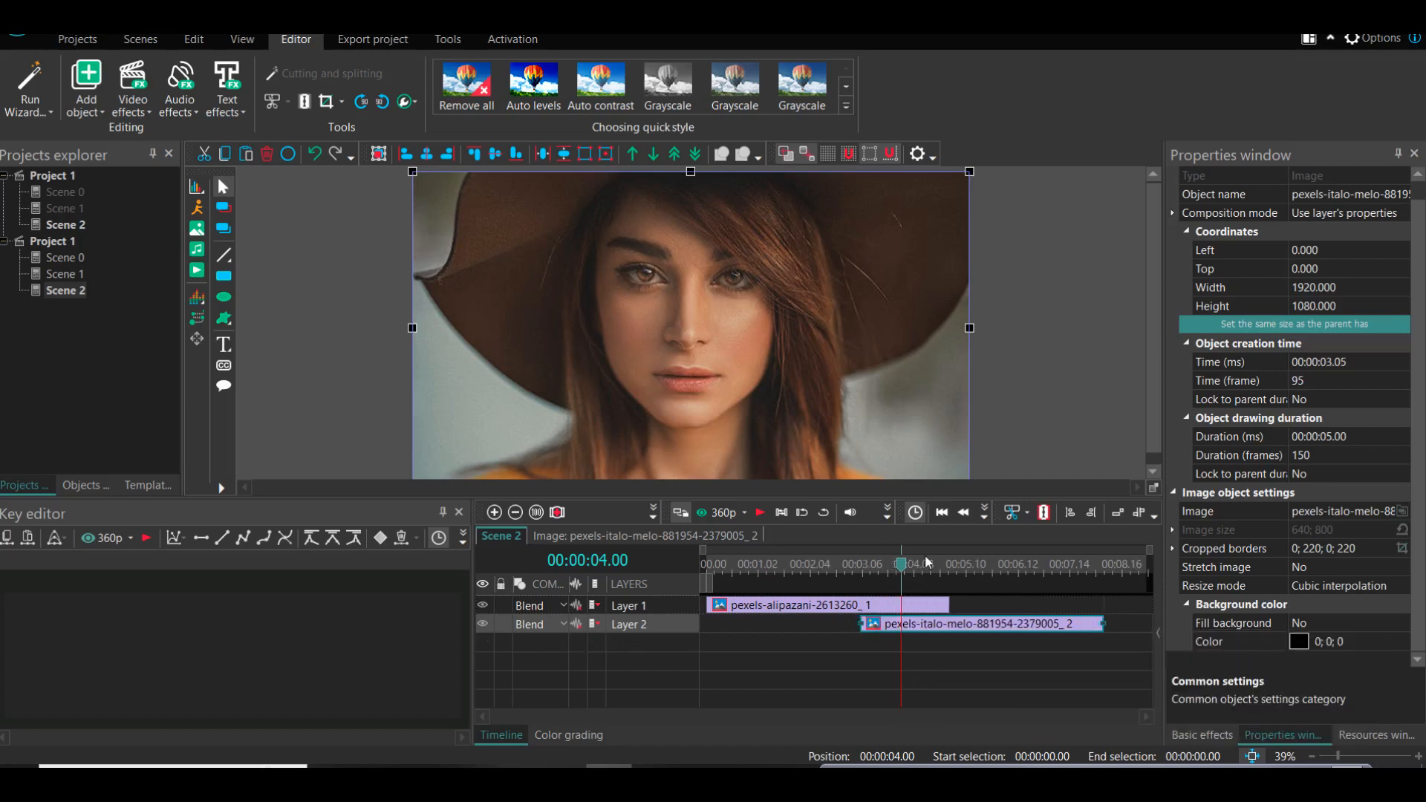
{"action": "left_click", "coordinate": [1072, 511]}
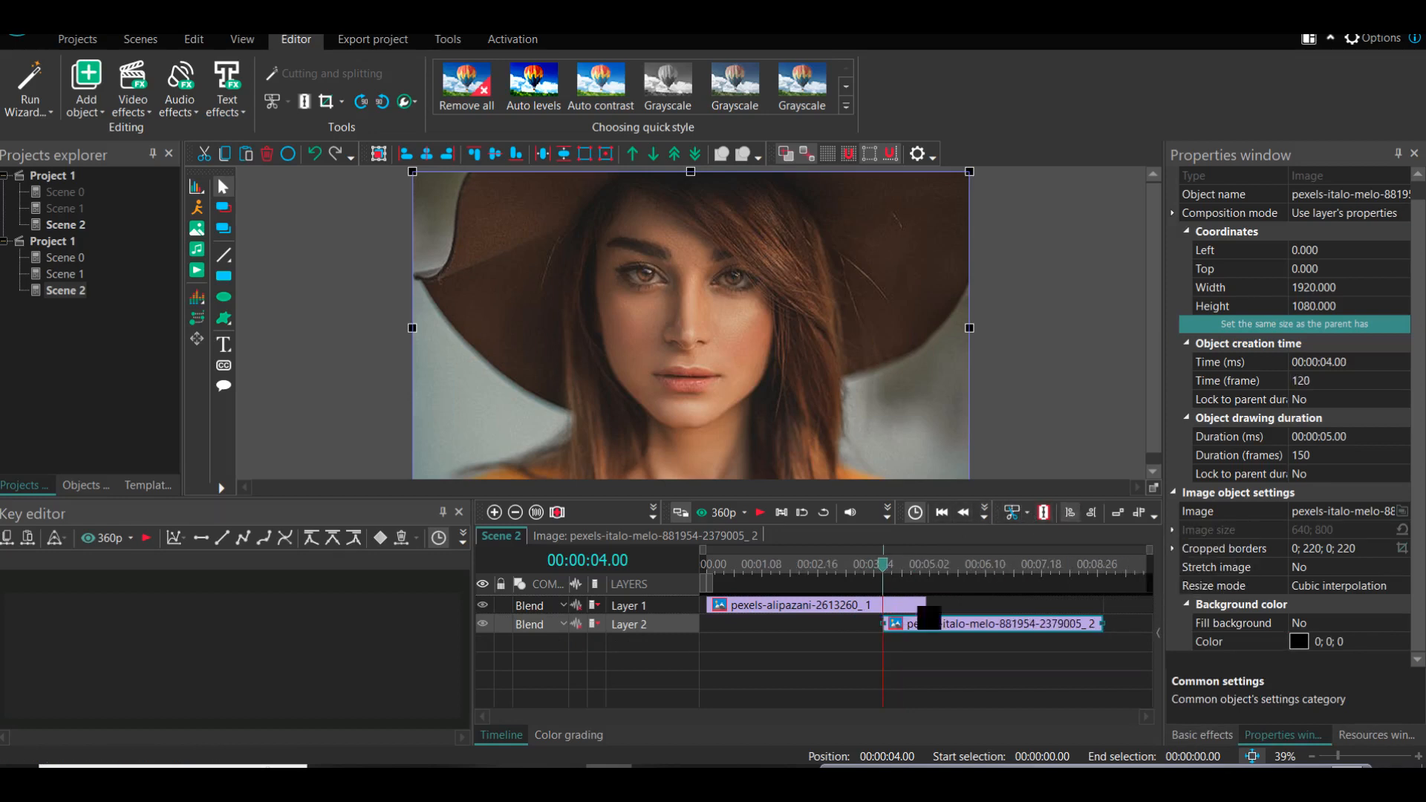
Open the alipazani image clip and show the settings of the Flow transformation effect inside it
{"action": "mouse_move", "coordinate": [899, 628]}
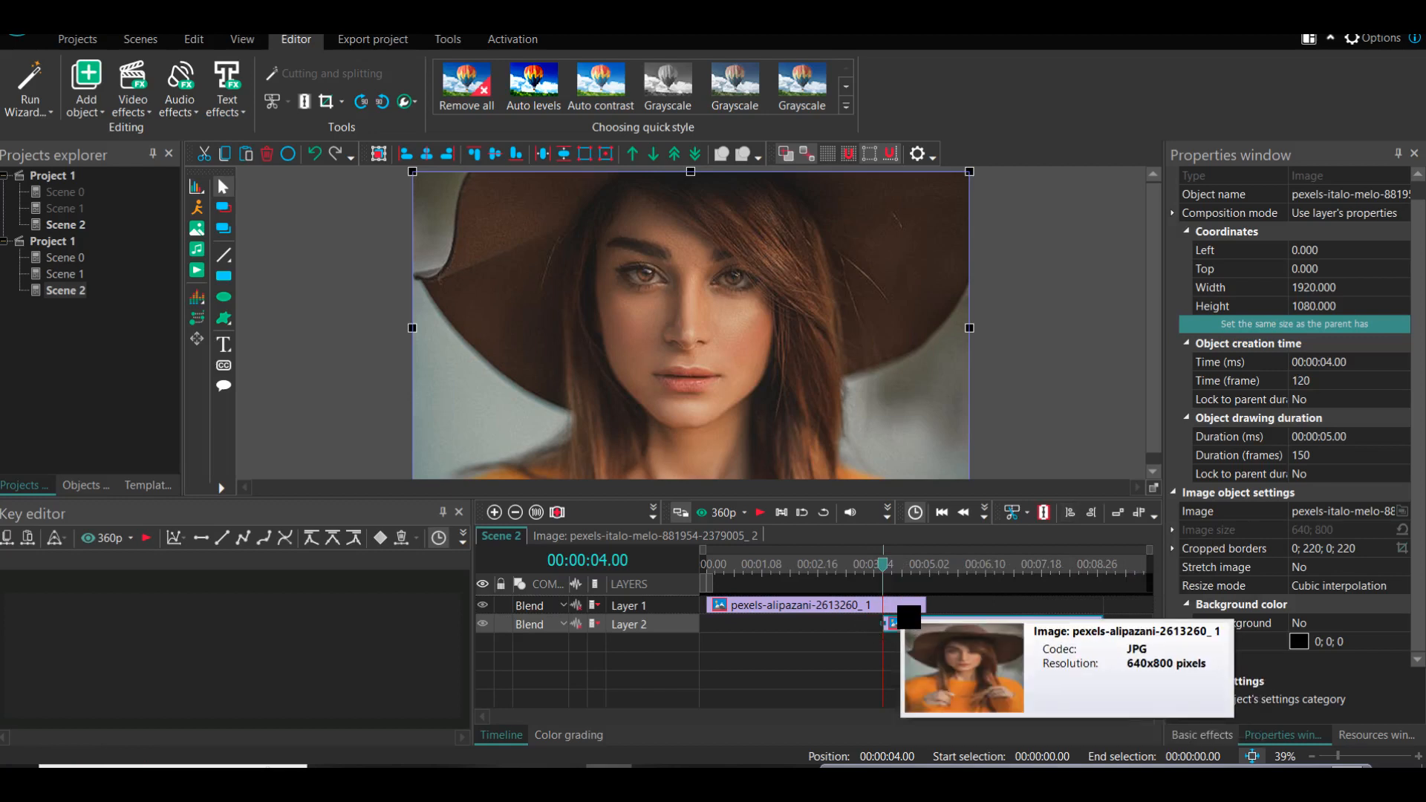
{"action": "double_click", "coordinate": [902, 607]}
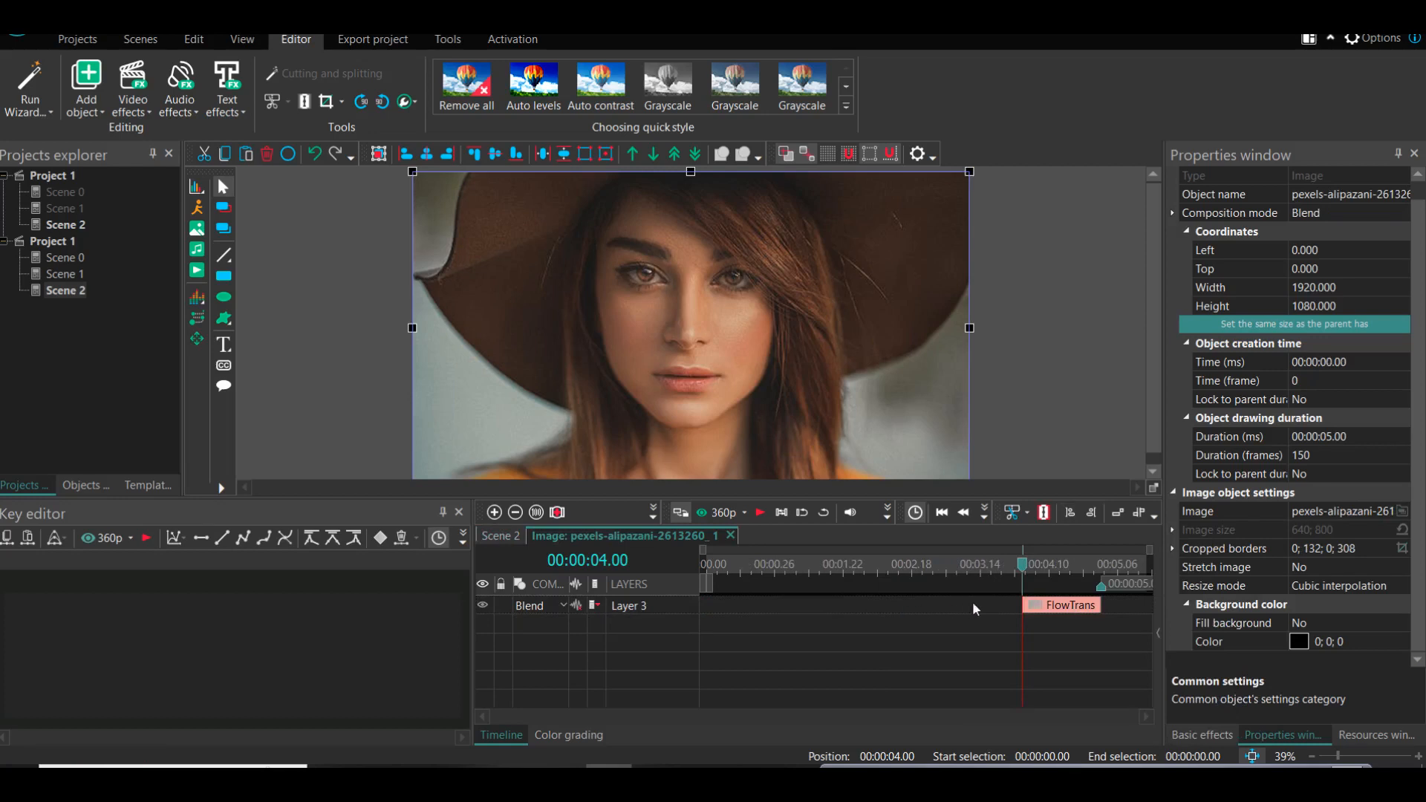
{"action": "double_click", "coordinate": [1037, 608]}
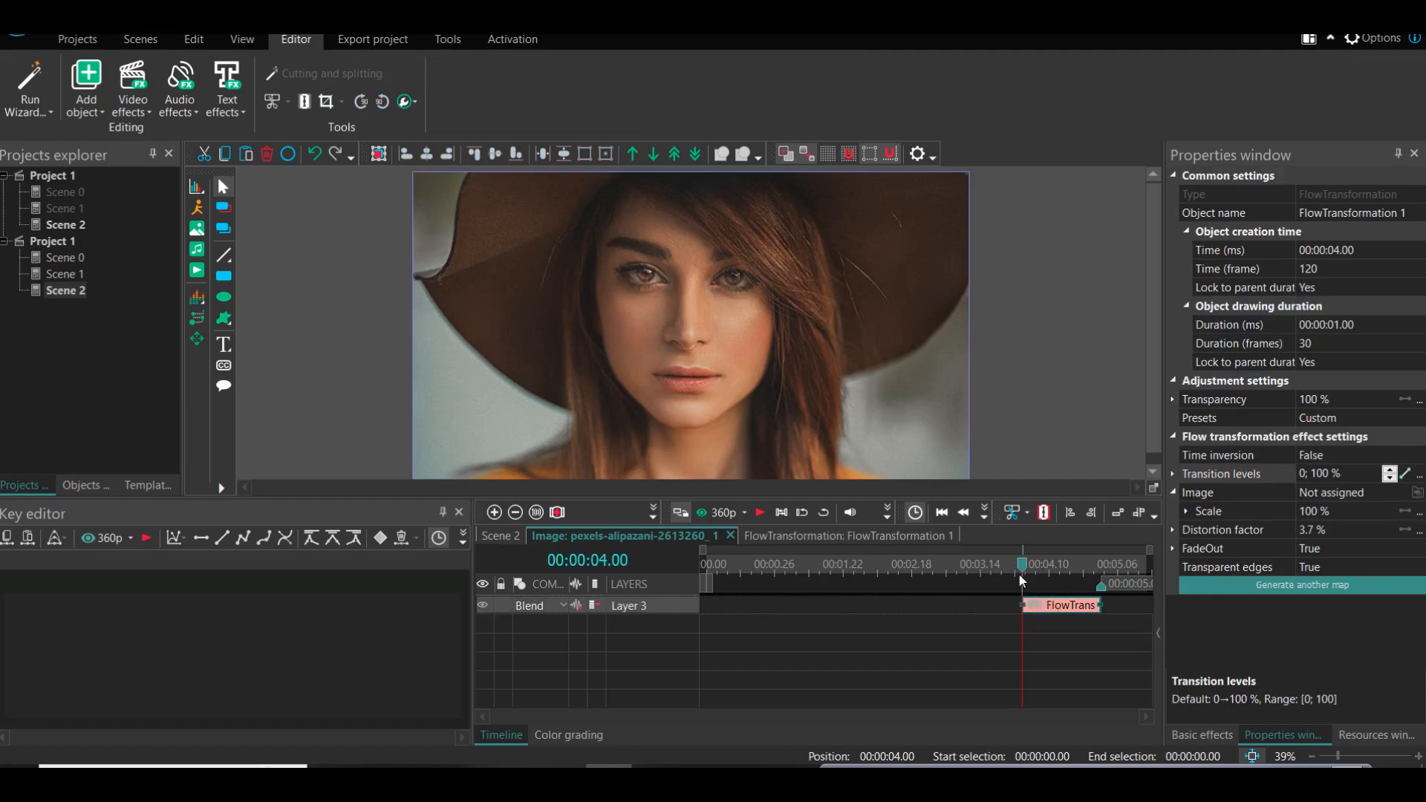
Preview the flow transformation from 00:00:04.00 and move the time cursor to 00:00:04.15, midway through the effect
{"action": "left_click", "coordinate": [760, 513]}
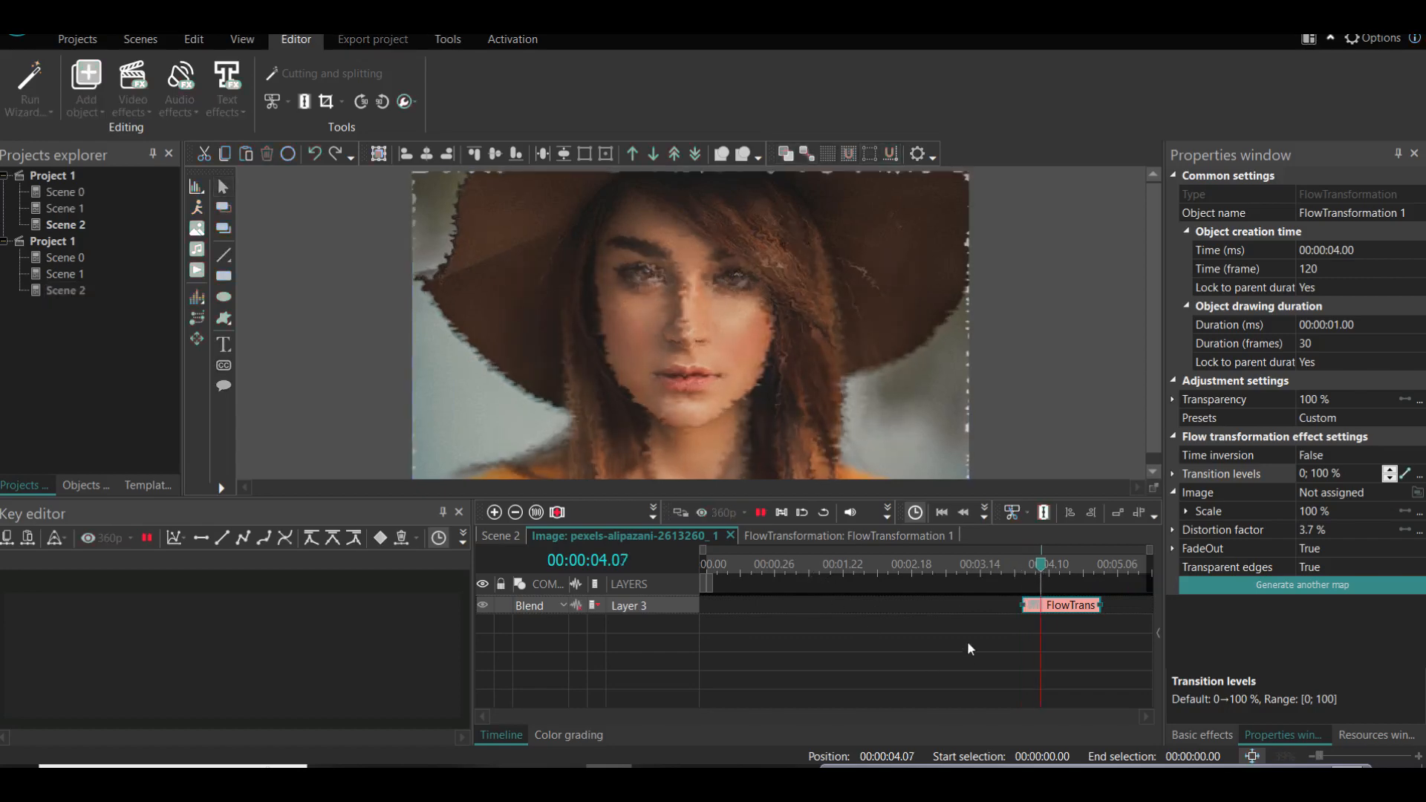
{"action": "left_click_drag", "start_coordinate": [1031, 567], "coordinate": [1041, 567]}
{"action": "left_click", "coordinate": [1056, 568]}
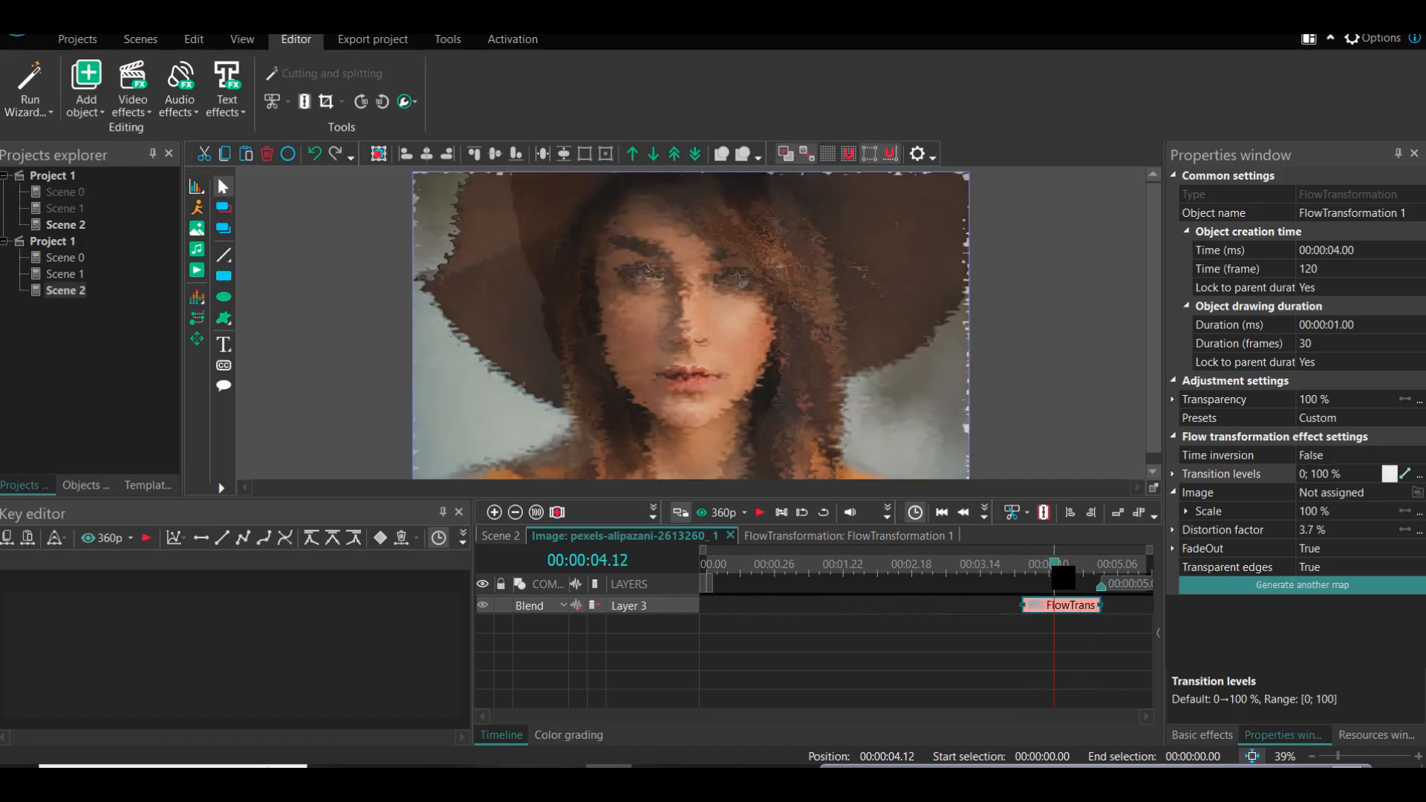
{"action": "left_click", "coordinate": [1062, 566]}
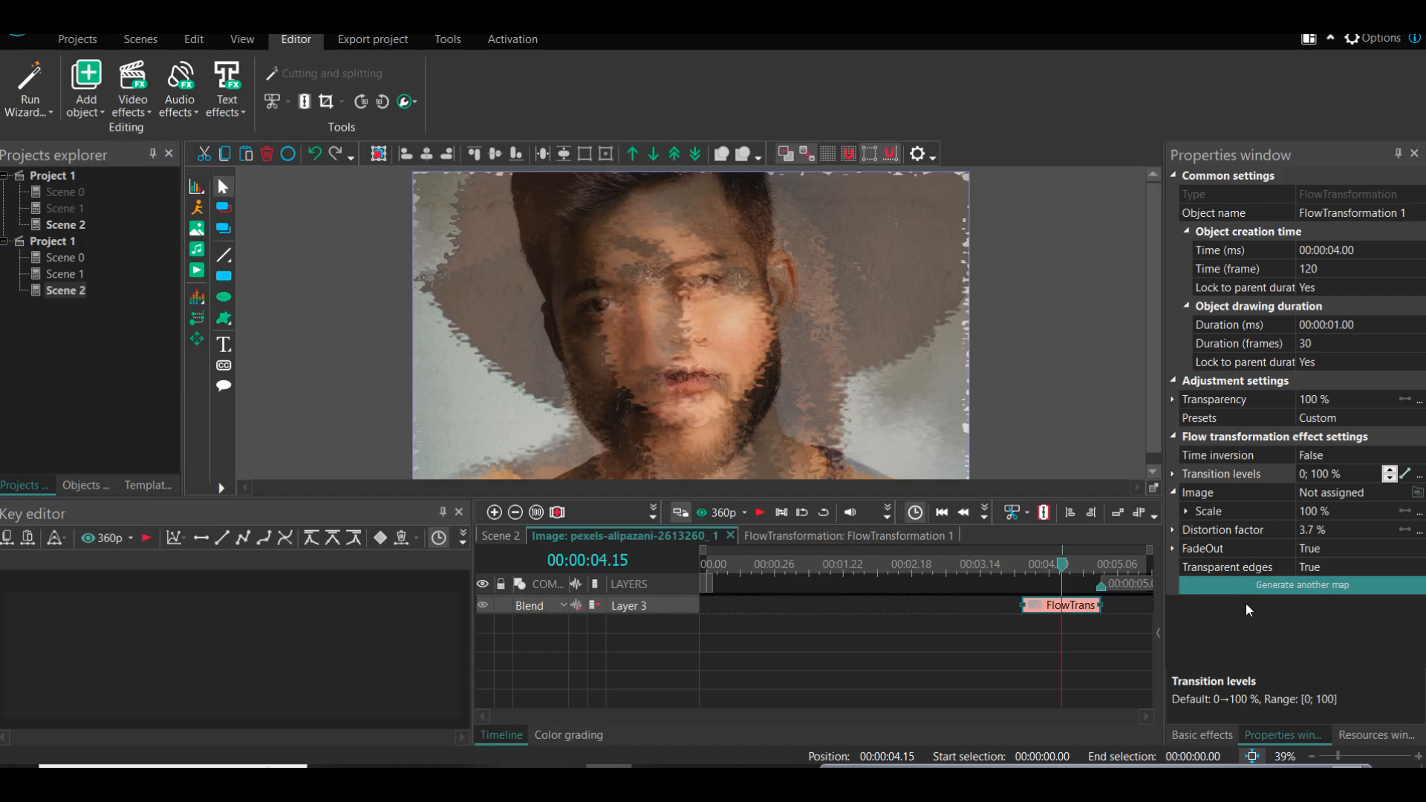
{"action": "left_click", "coordinate": [1312, 38]}
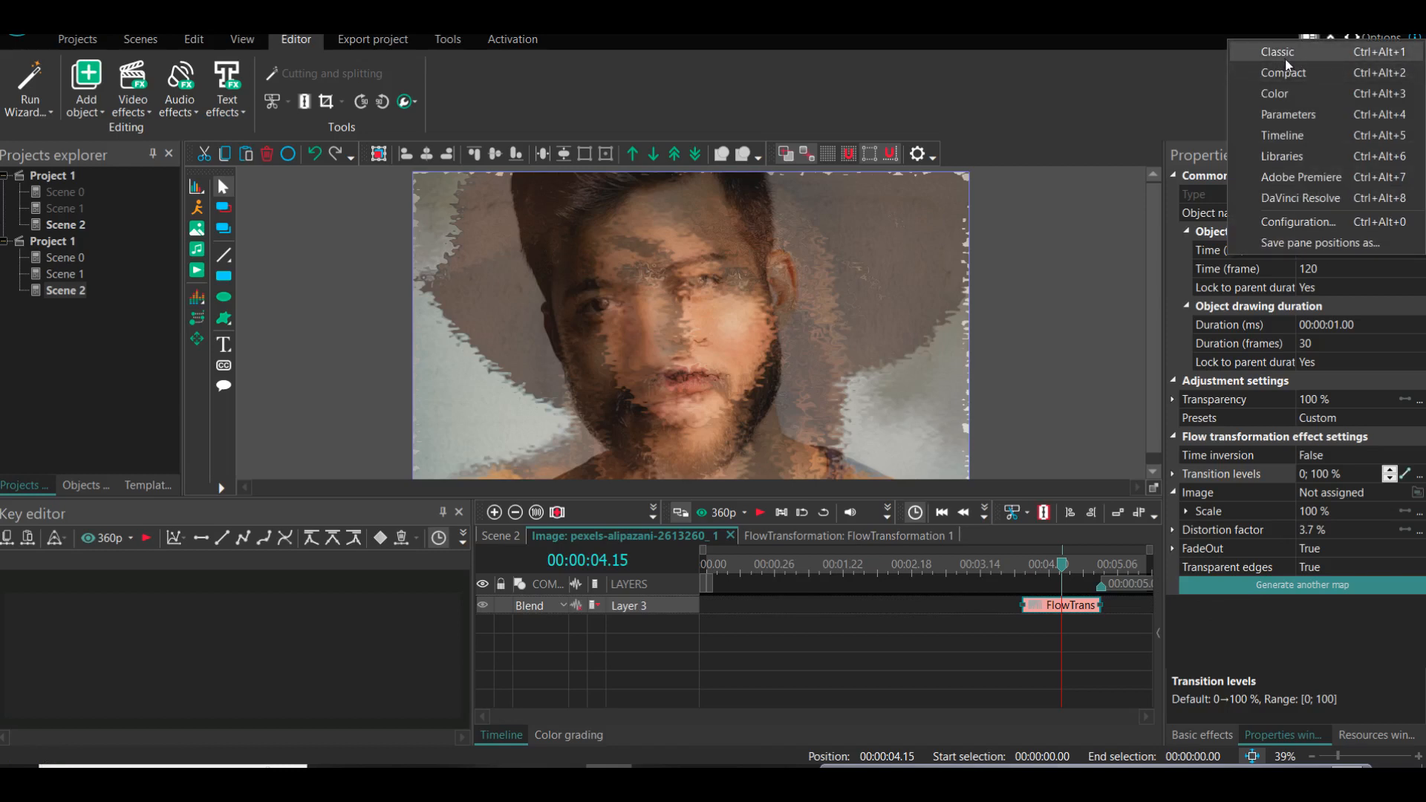
{"action": "left_click", "coordinate": [1303, 636]}
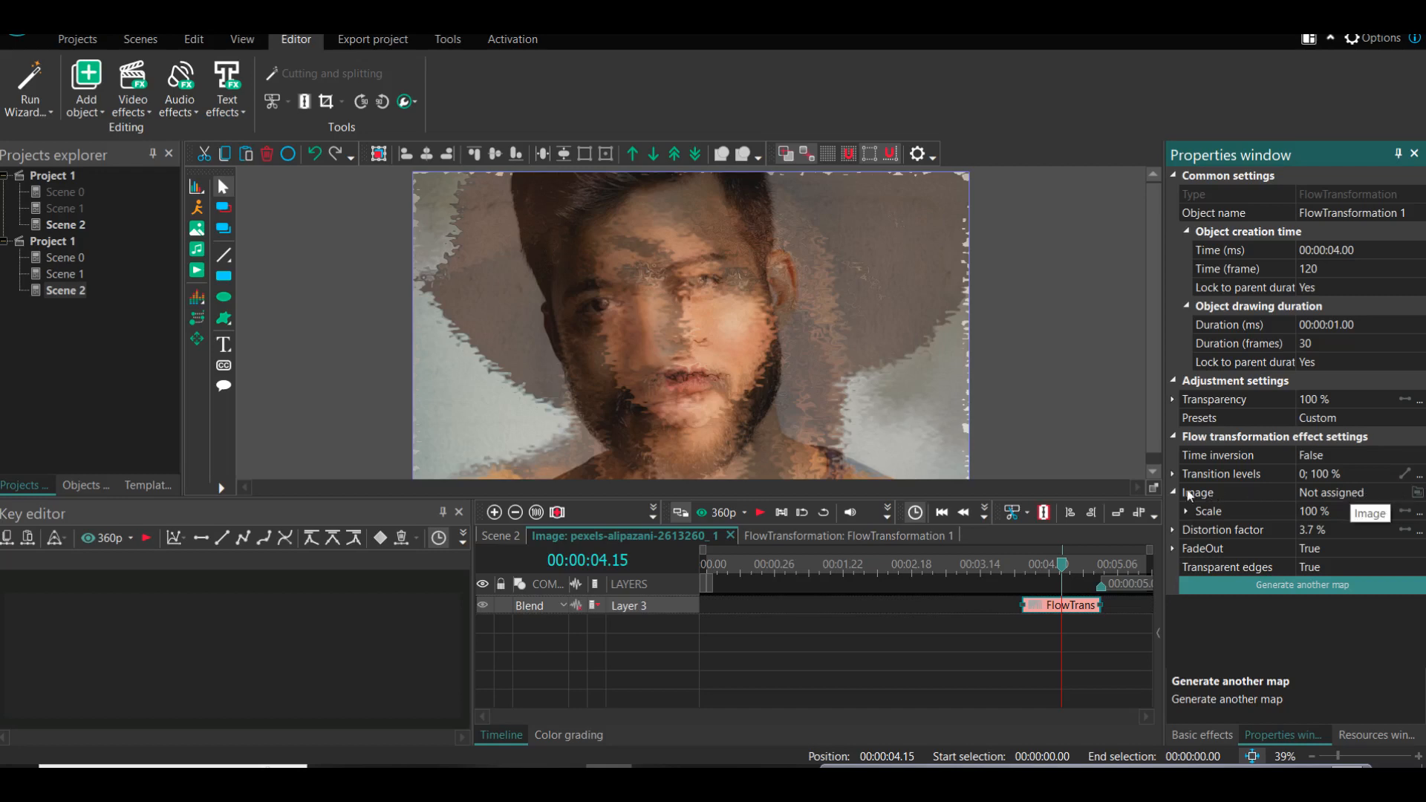
Assign pexels-italo-melo-881954-2379005.jpg as the flow transformation effect's image
{"action": "left_click", "coordinate": [1395, 493]}
{"action": "left_click", "coordinate": [1401, 493]}
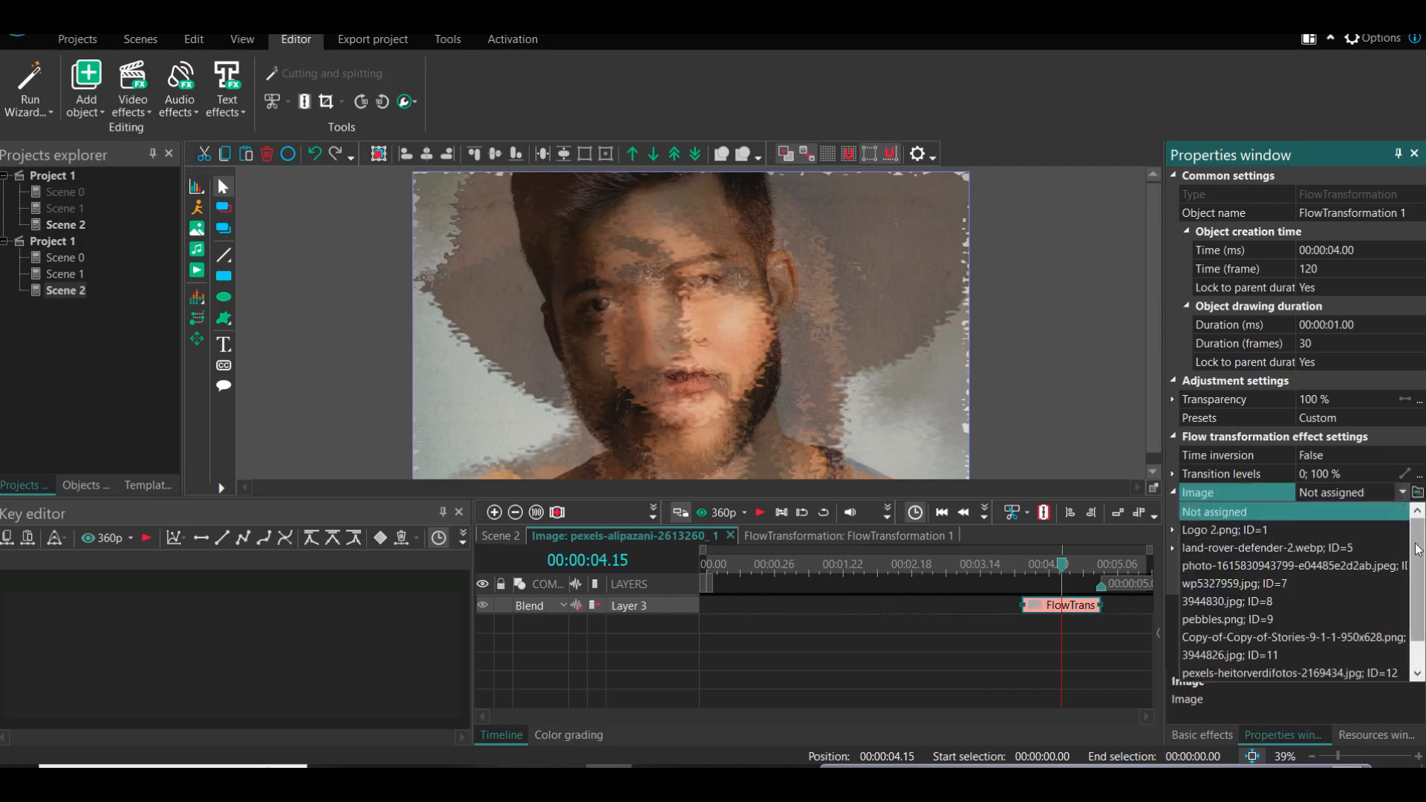
{"action": "scroll", "coordinate": [1419, 549], "scroll_direction": "down", "scroll_amount": 2}
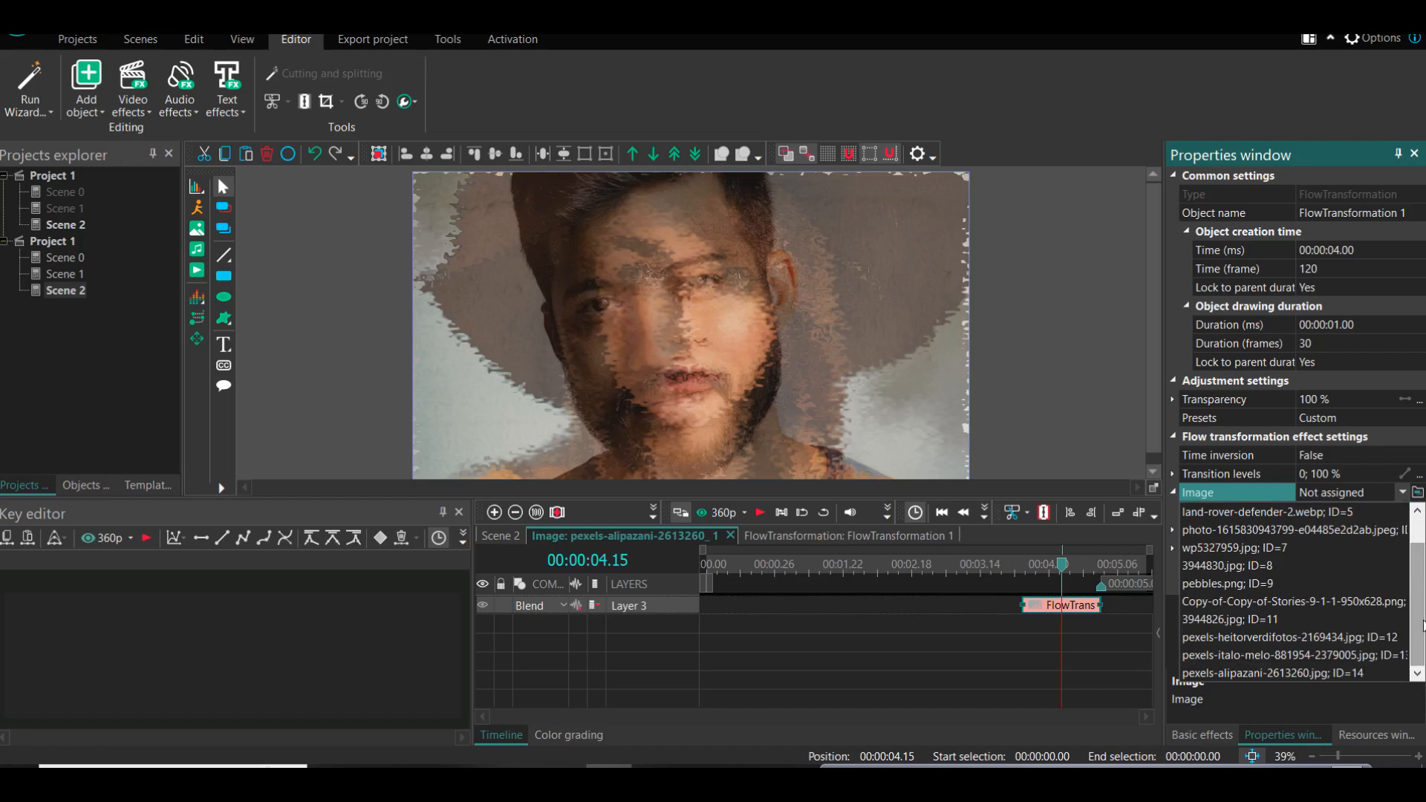
{"action": "left_click", "coordinate": [1244, 655]}
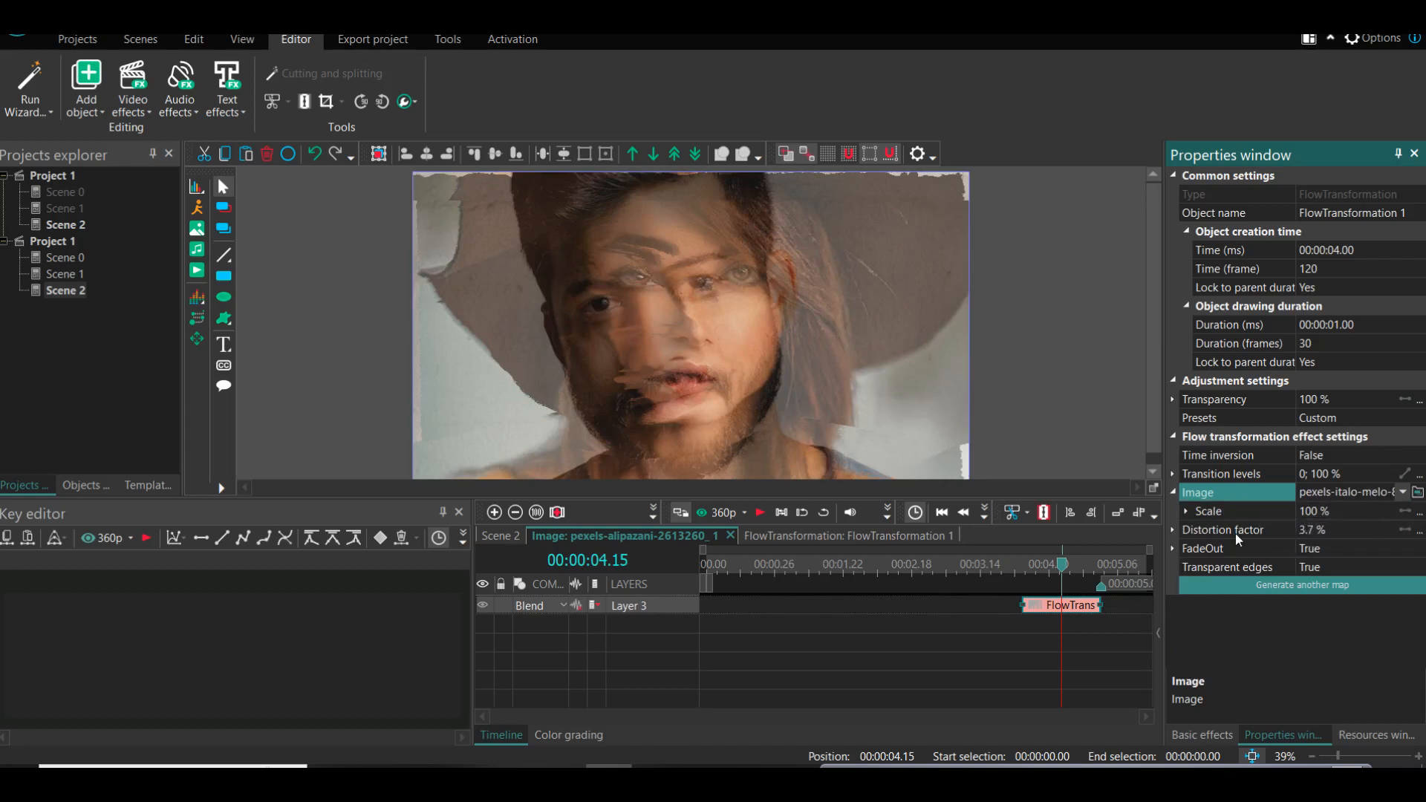
Try different distortion factors for the flow transformation, including 5 % and 4.1 %, ending at 50 %
{"action": "left_click", "coordinate": [1315, 530]}
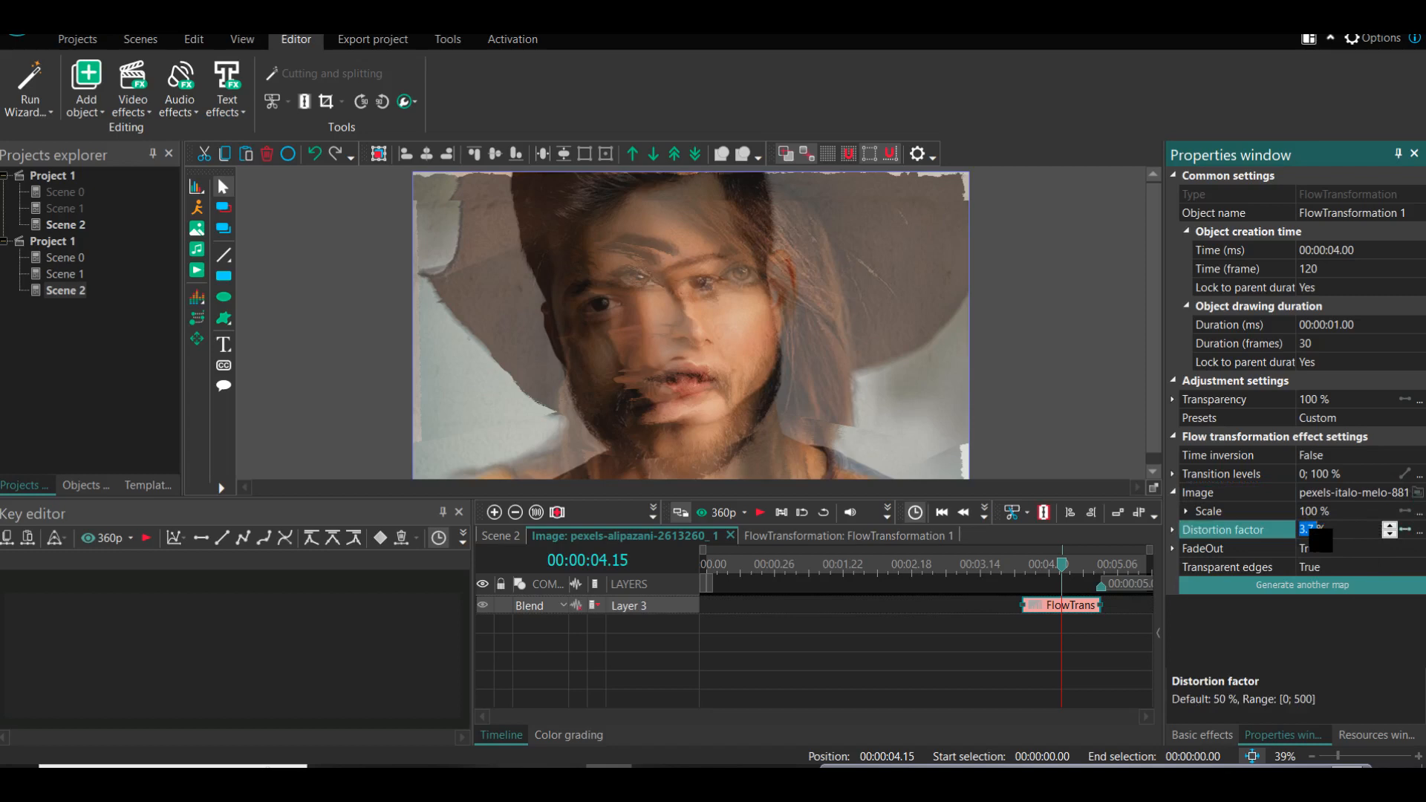
{"action": "left_click", "coordinate": [1390, 526]}
{"action": "left_click", "coordinate": [1390, 527]}
{"action": "left_click", "coordinate": [1390, 527]}
{"action": "left_click", "coordinate": [1390, 528]}
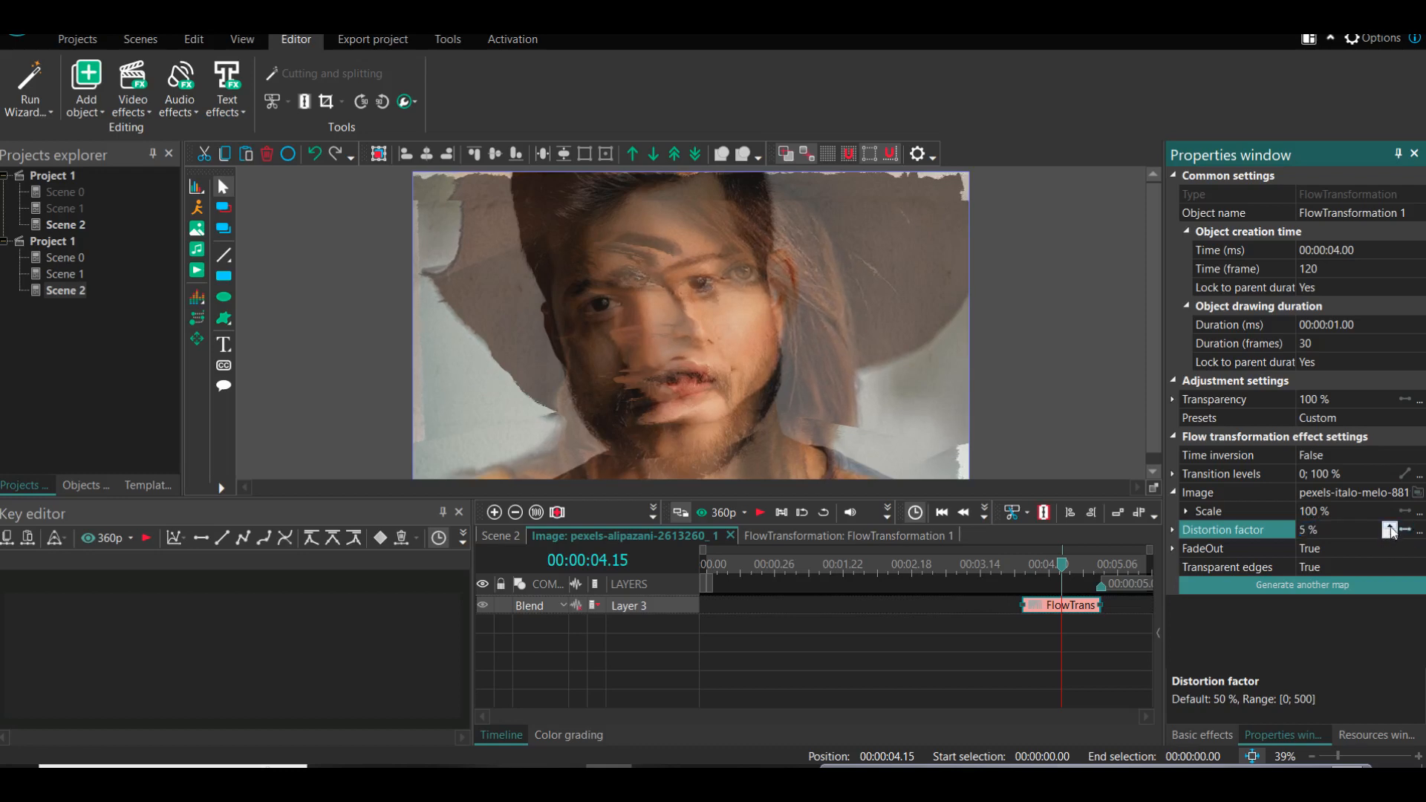
{"action": "left_click", "coordinate": [1390, 527]}
{"action": "left_click", "coordinate": [1389, 535]}
{"action": "left_click", "coordinate": [1389, 535]}
{"action": "left_click", "coordinate": [1389, 535]}
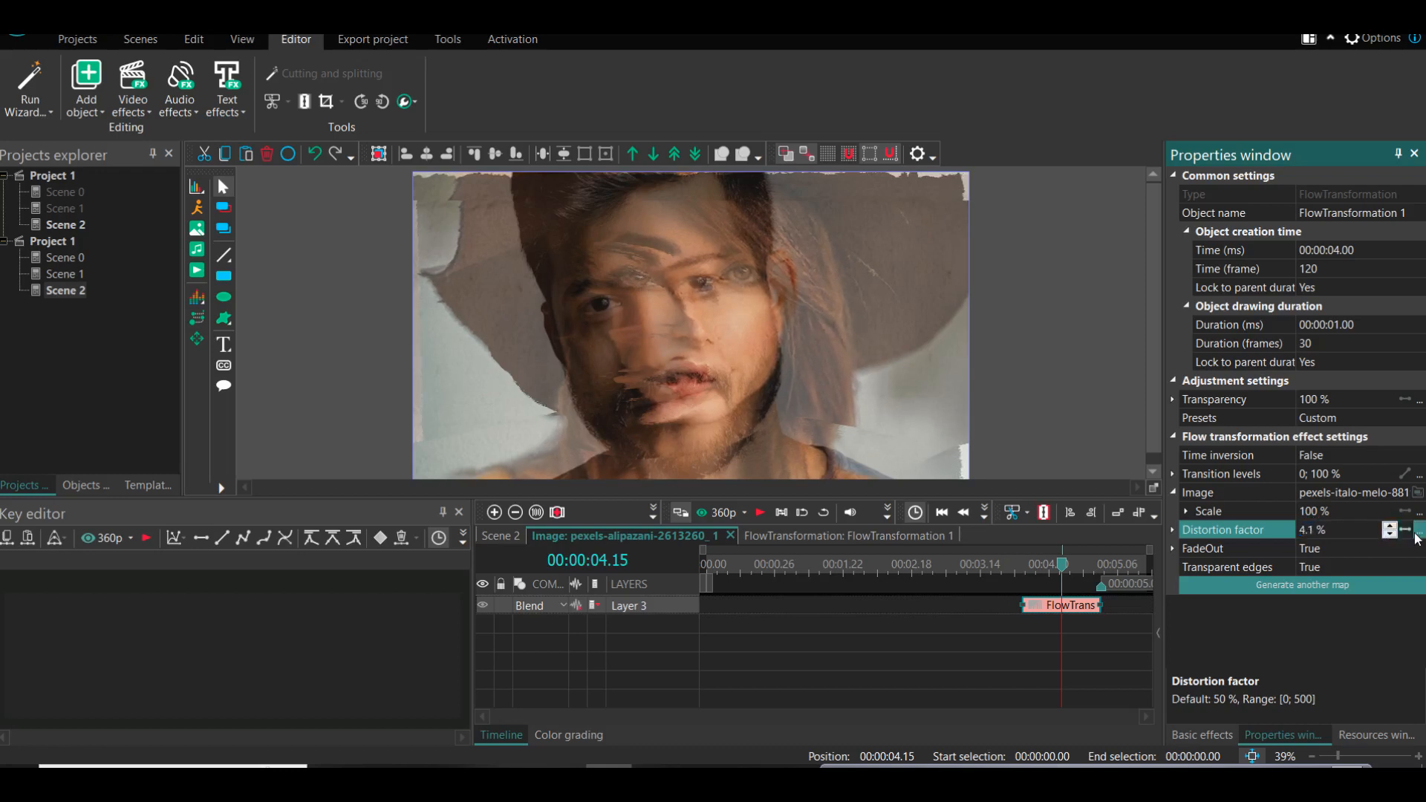
{"action": "left_click", "coordinate": [1344, 529]}
{"action": "key", "text": "Return"}
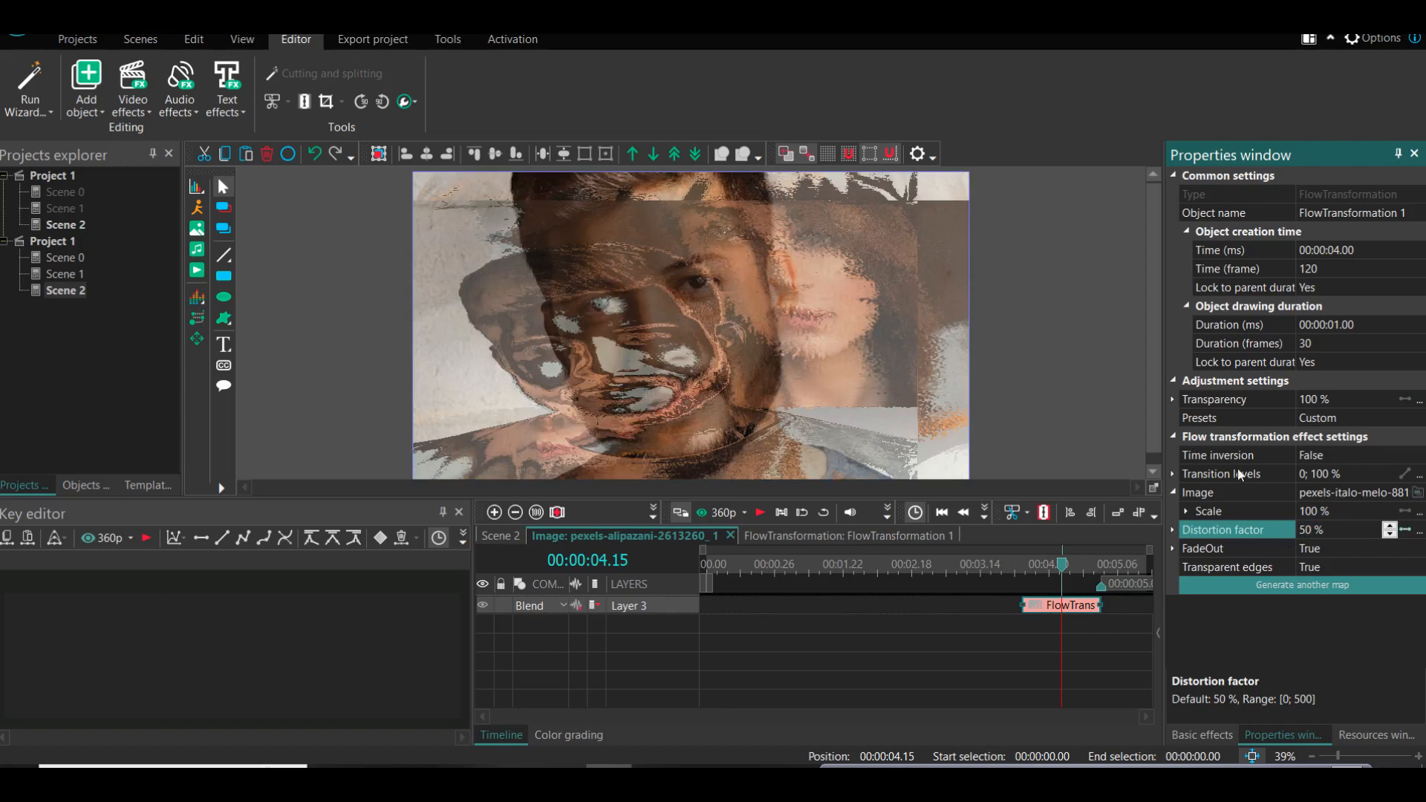
Set the distortion factor to 20 % and play the transition from shortly before its start
{"action": "left_click", "coordinate": [1312, 531]}
{"action": "type", "text": "20"}
{"action": "key", "text": "Return"}
{"action": "left_click", "coordinate": [1011, 564]}
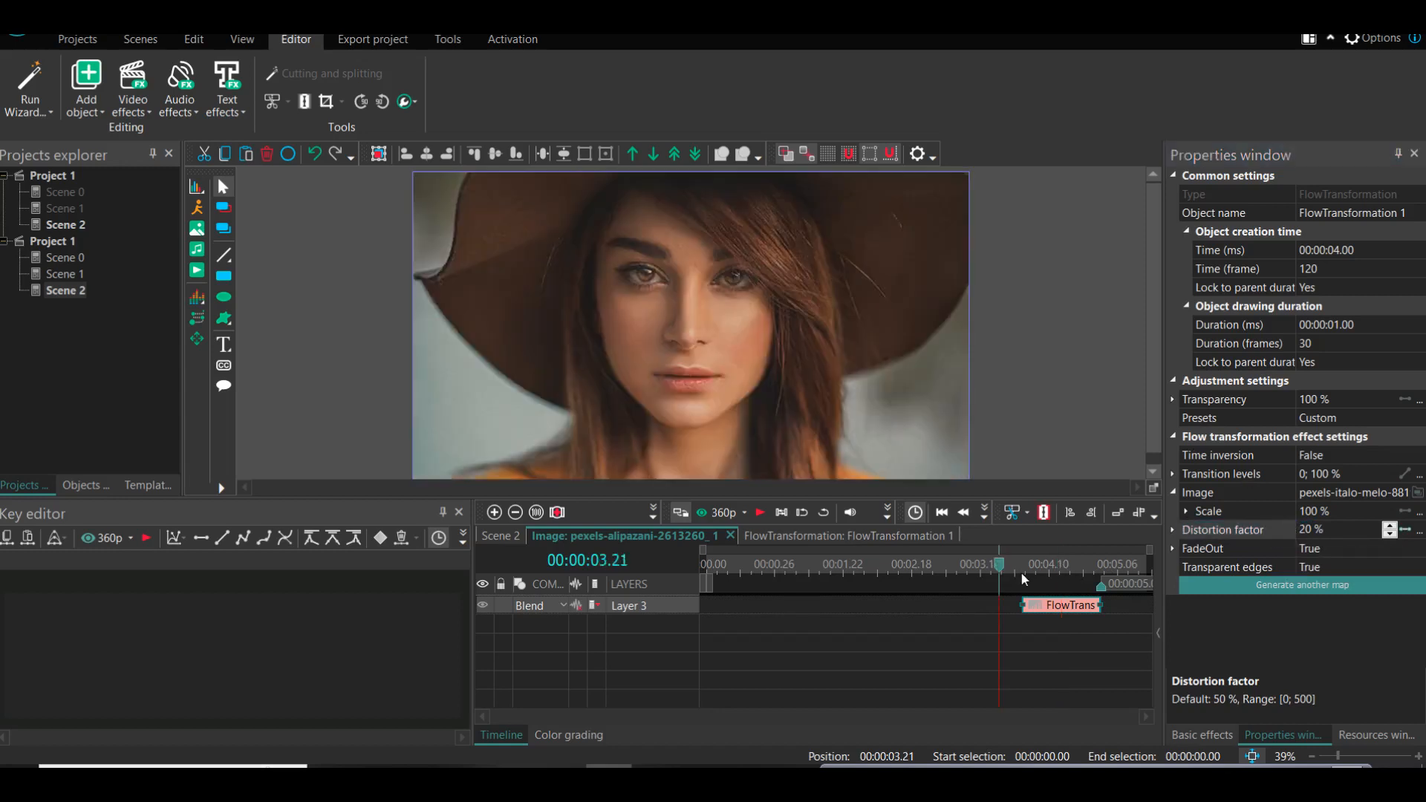
{"action": "key", "text": "space"}
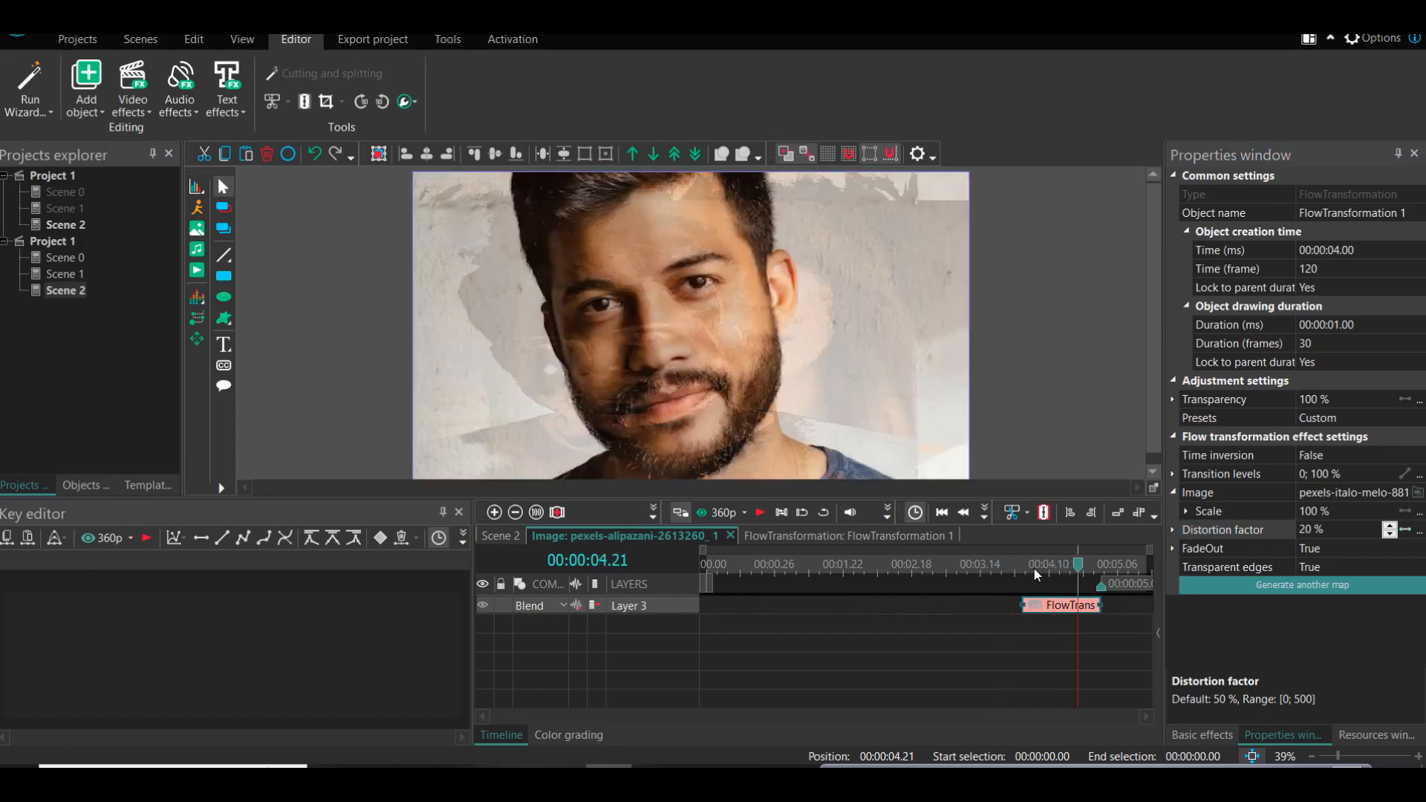
Set the distortion factor to 3.7 %, play the transition, and place the time cursor near its end at 00:00:04.25
{"action": "left_click", "coordinate": [1307, 532]}
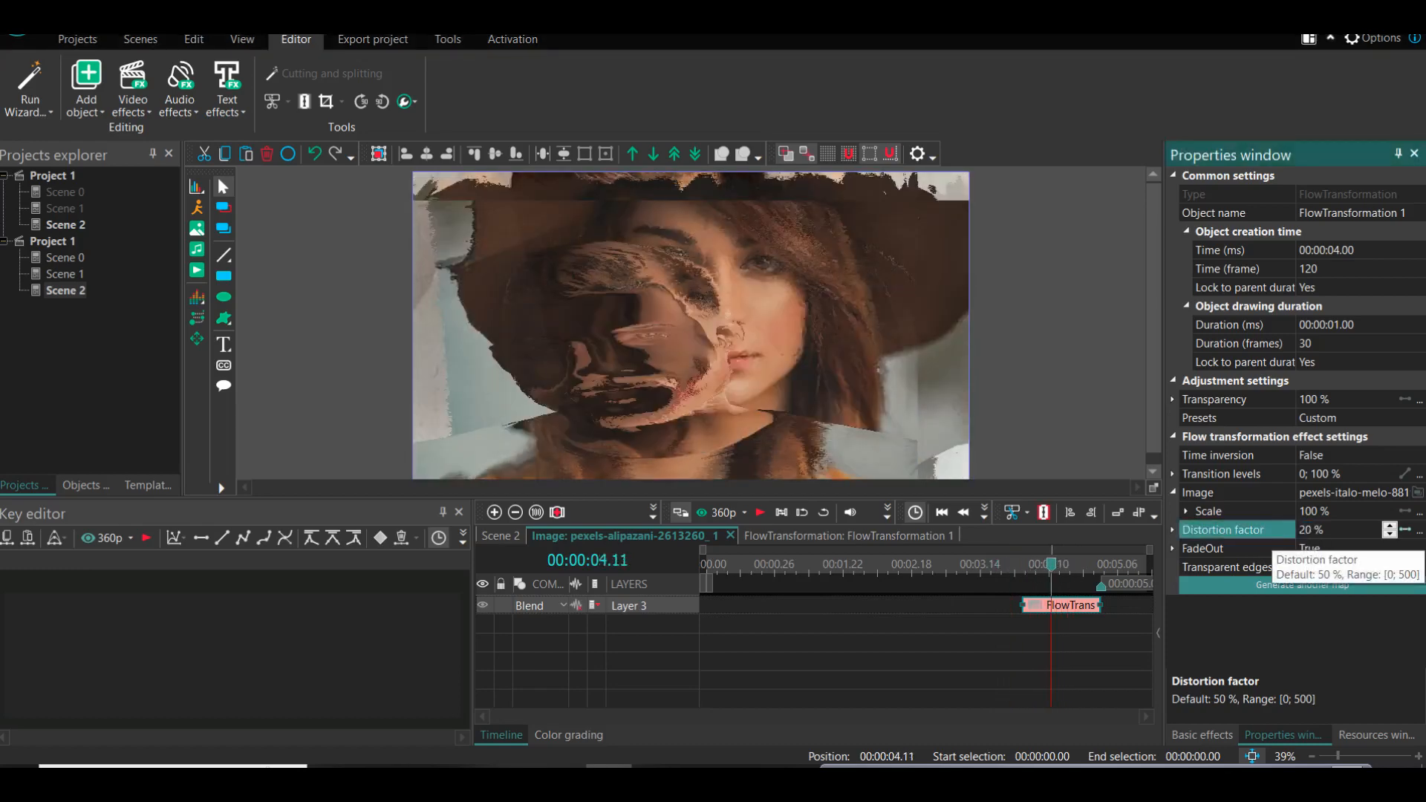
{"action": "left_click", "coordinate": [1307, 532]}
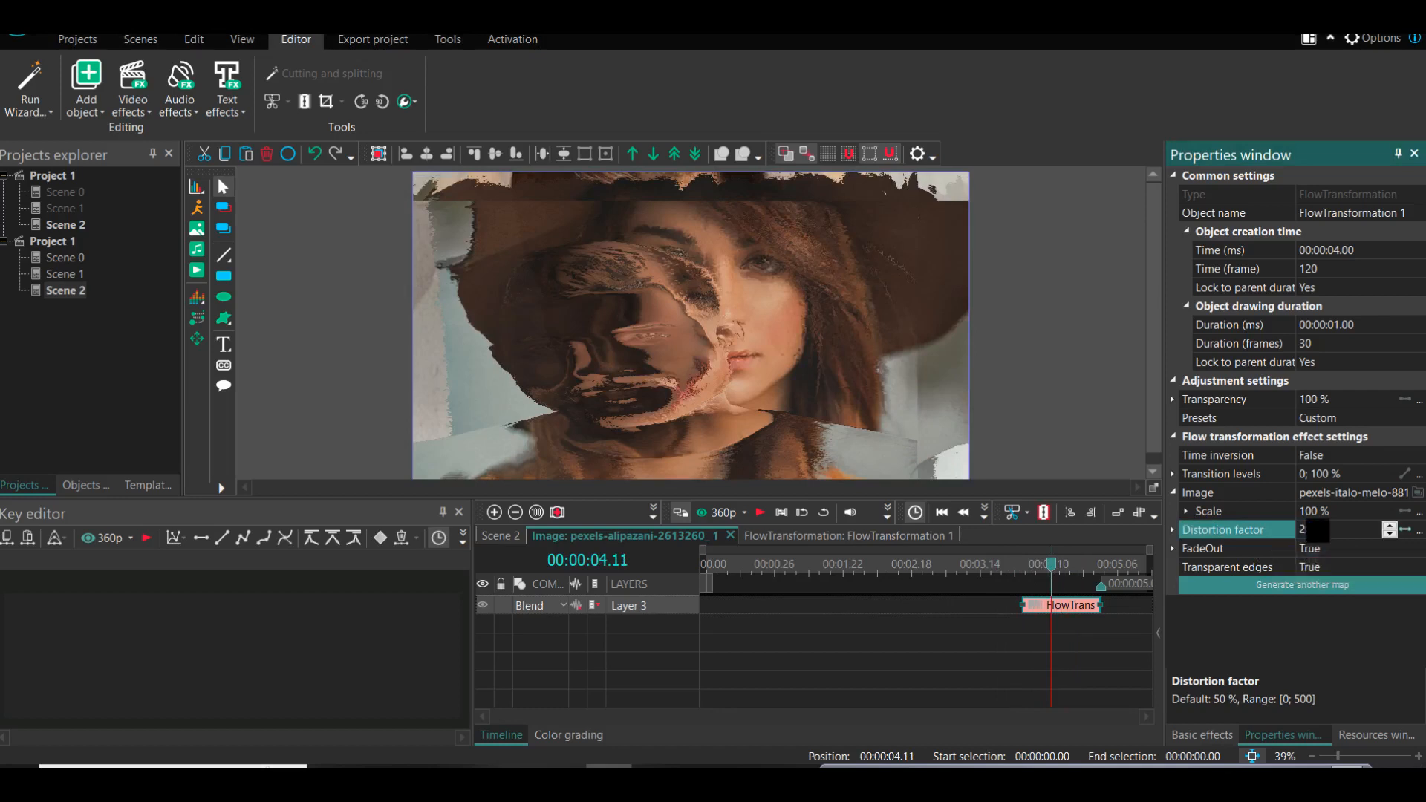
{"action": "type", "text": "2"}
{"action": "type", "text": "3.7"}
{"action": "key", "text": "Return"}
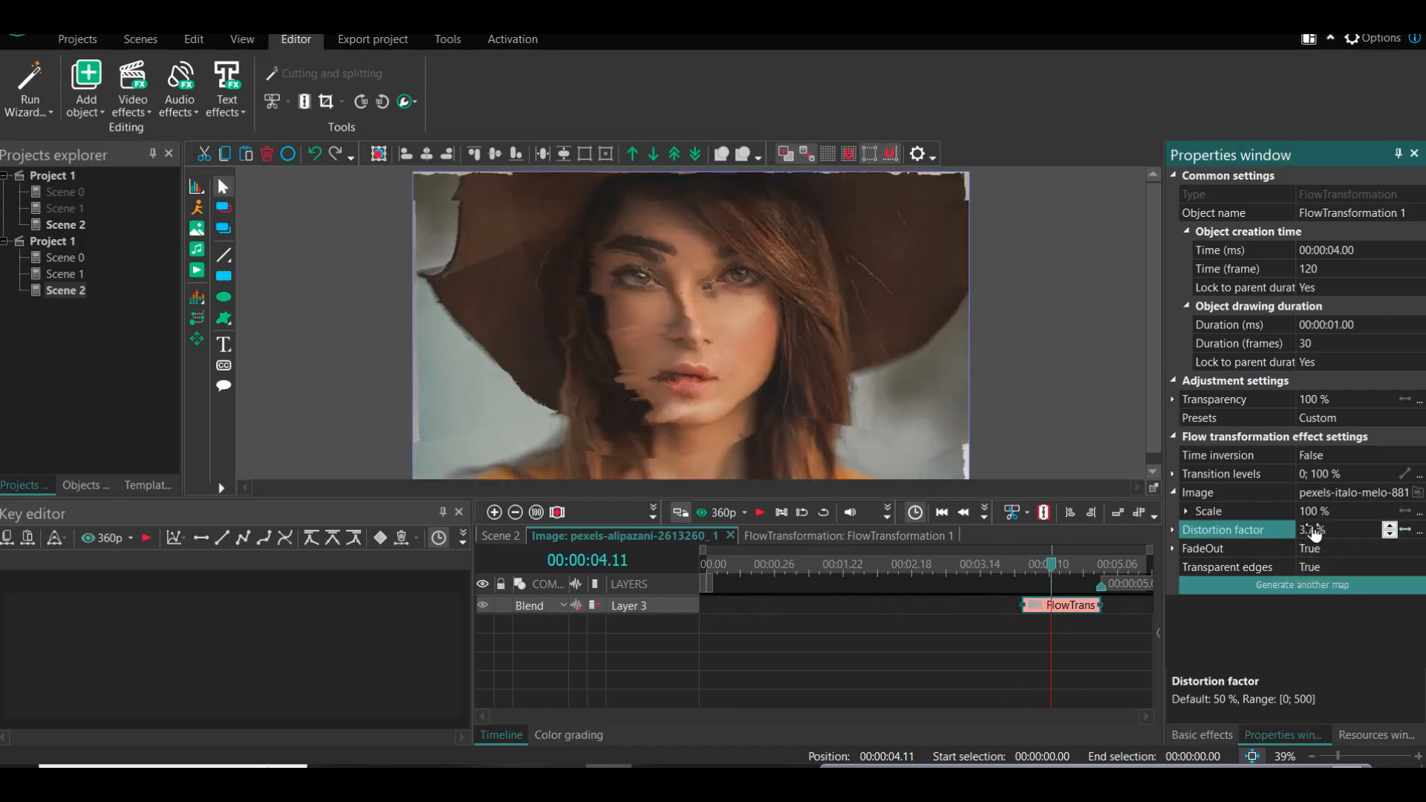
{"action": "left_click", "coordinate": [1015, 563]}
{"action": "key", "text": "space"}
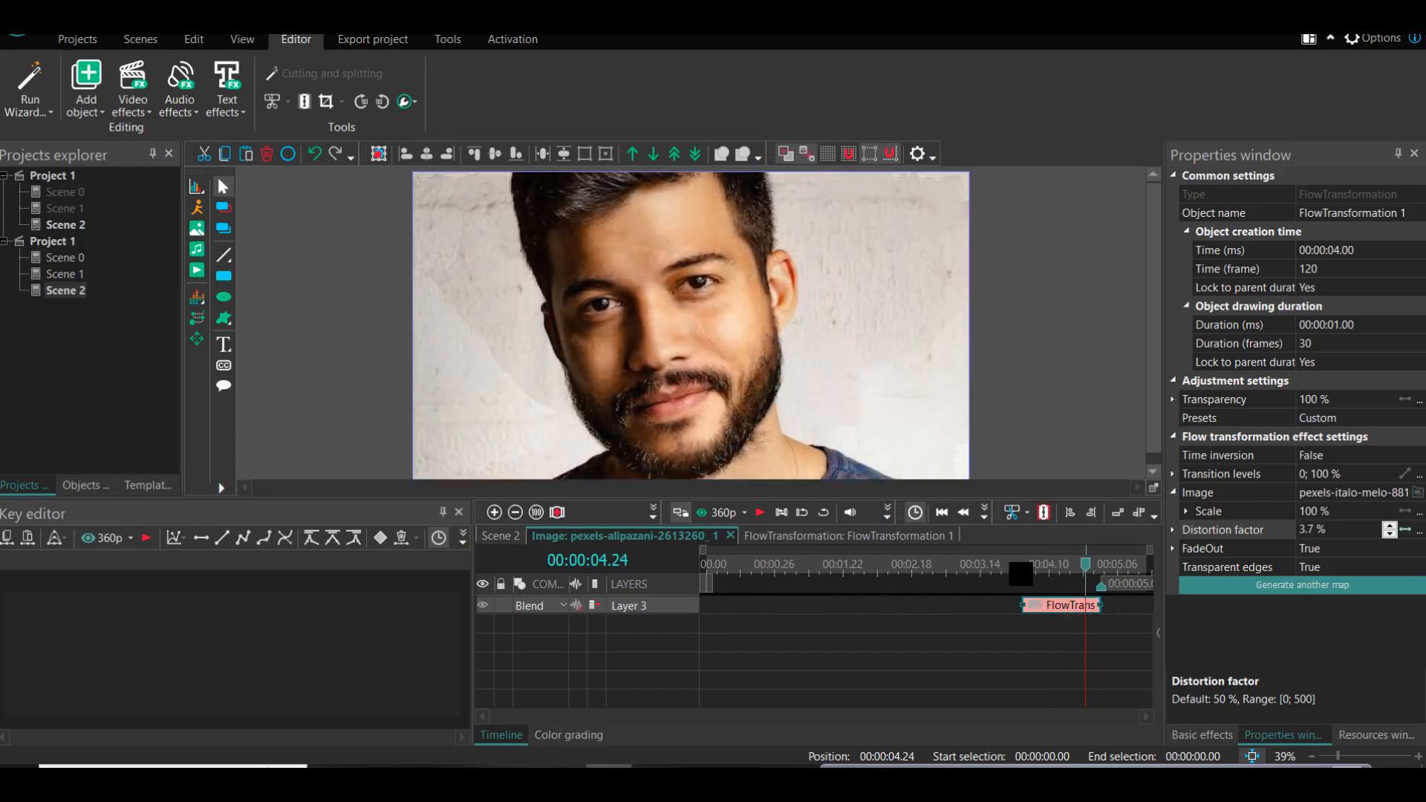
{"action": "key", "text": "Left"}
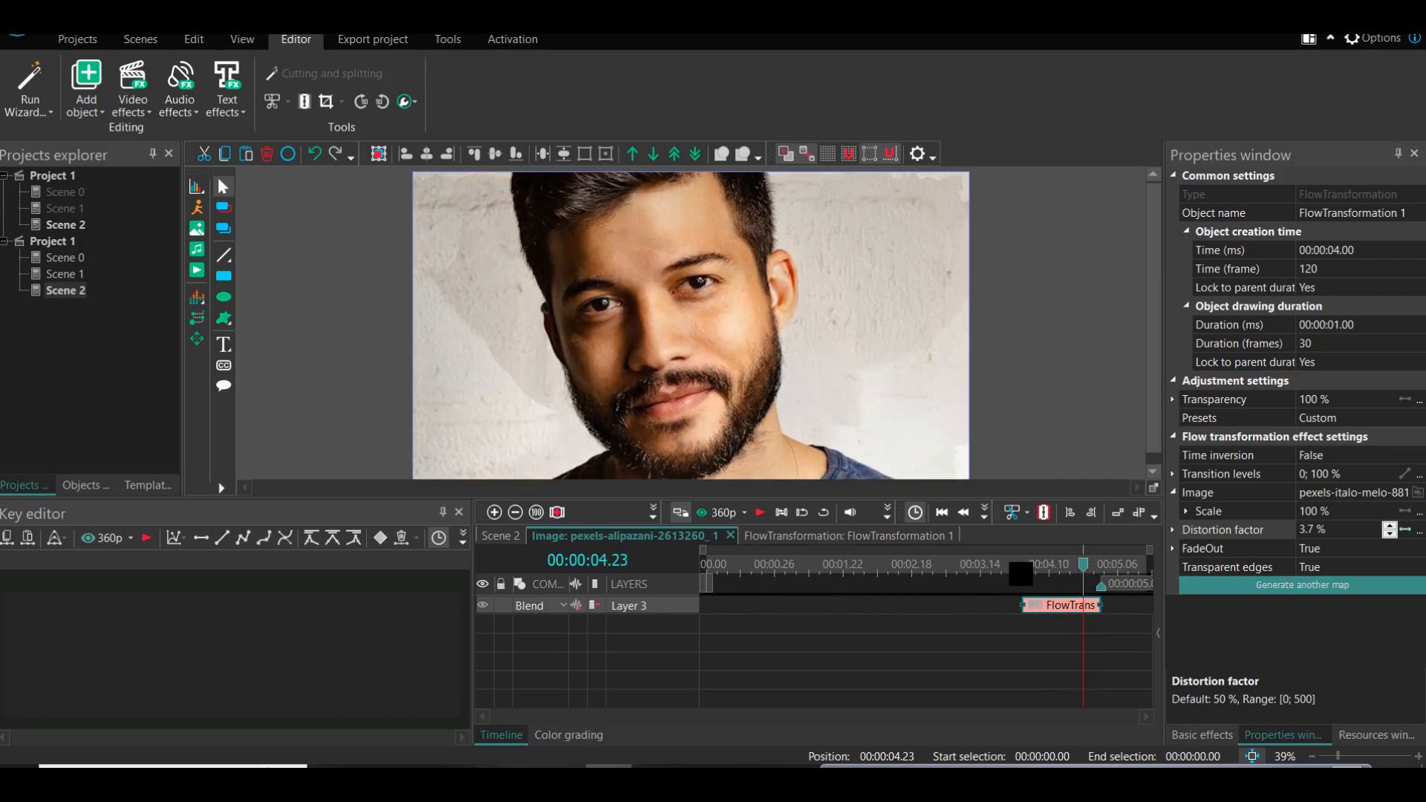
{"action": "left_click", "coordinate": [1086, 564]}
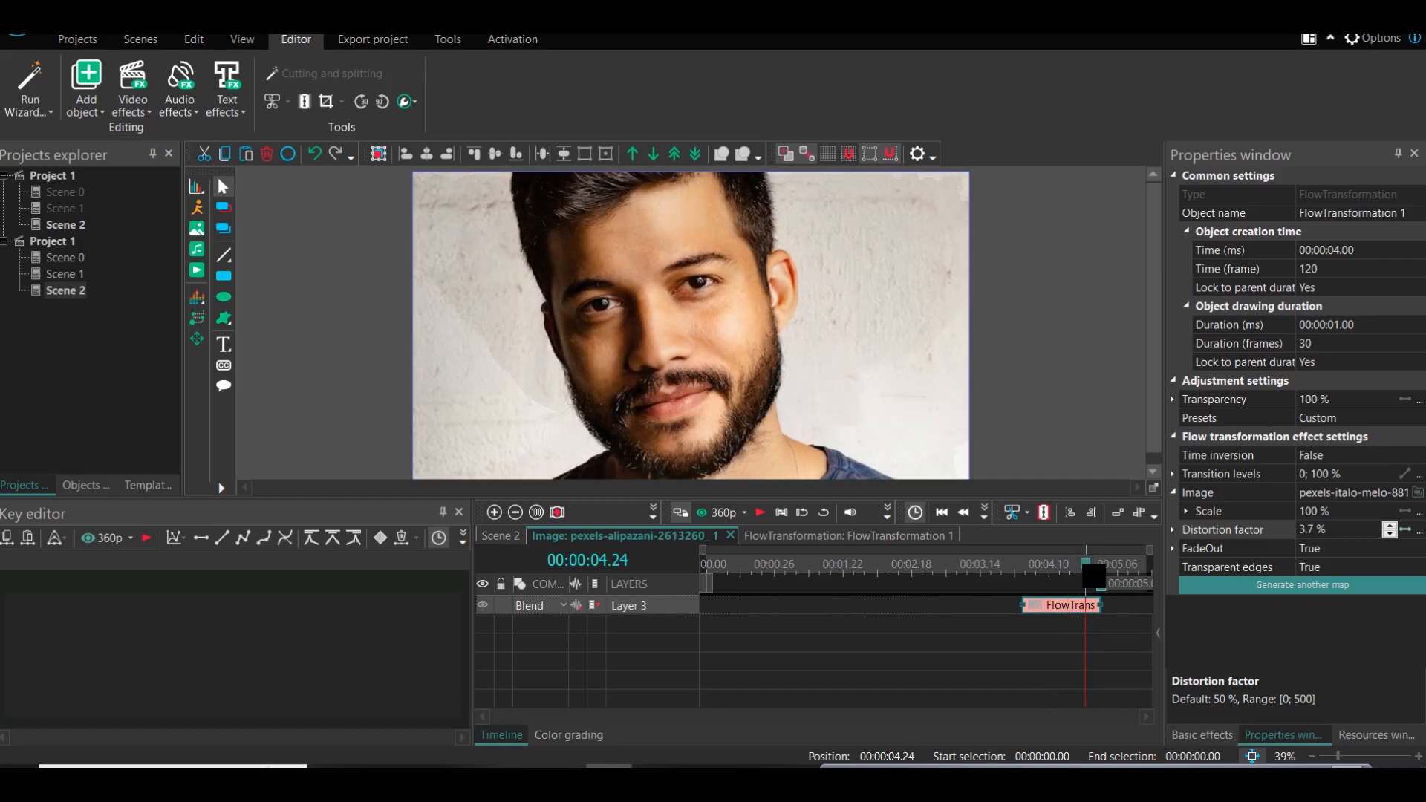
{"action": "left_click", "coordinate": [1088, 565]}
Set the final value of the flow transformation's transition levels to 75 %
{"action": "left_click", "coordinate": [1172, 473]}
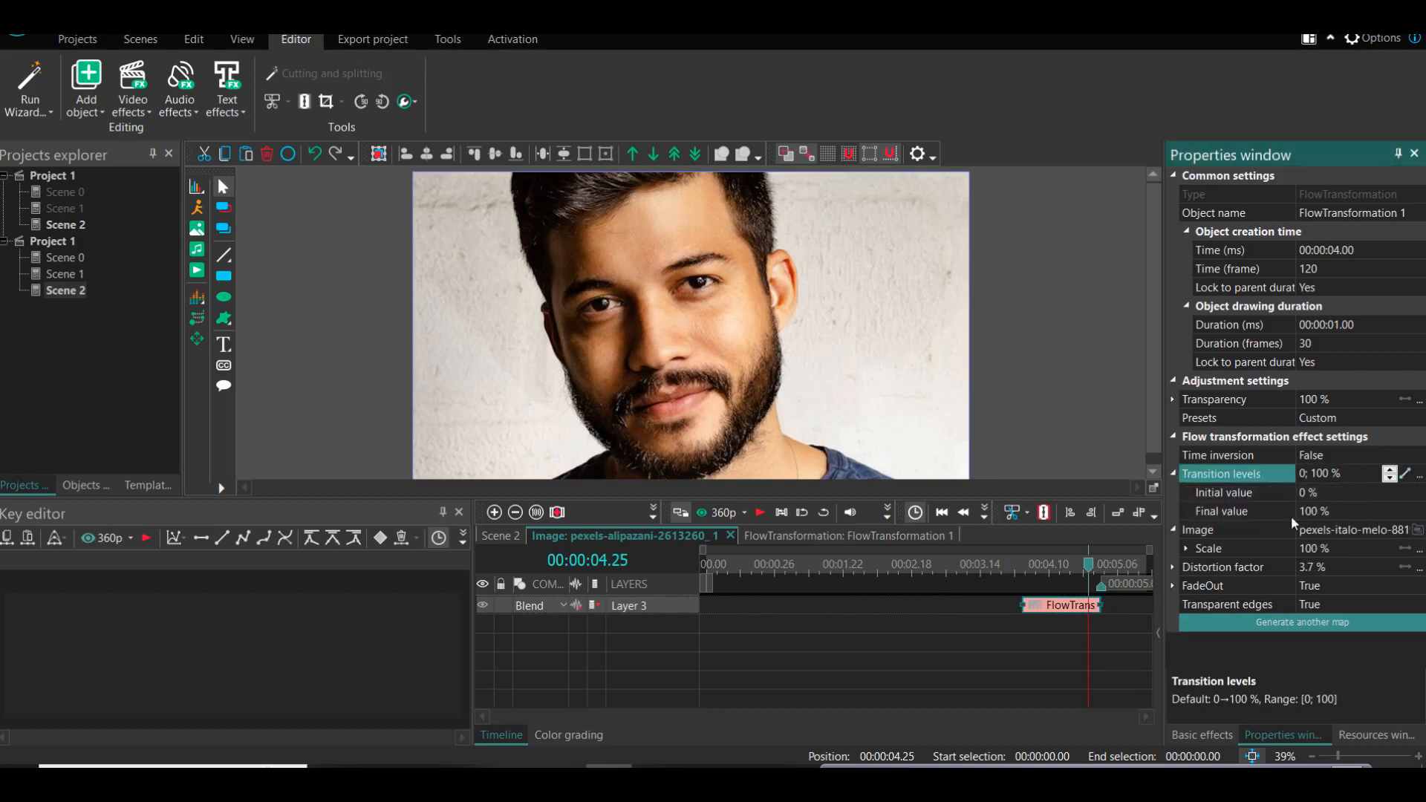
{"action": "left_click", "coordinate": [1317, 513]}
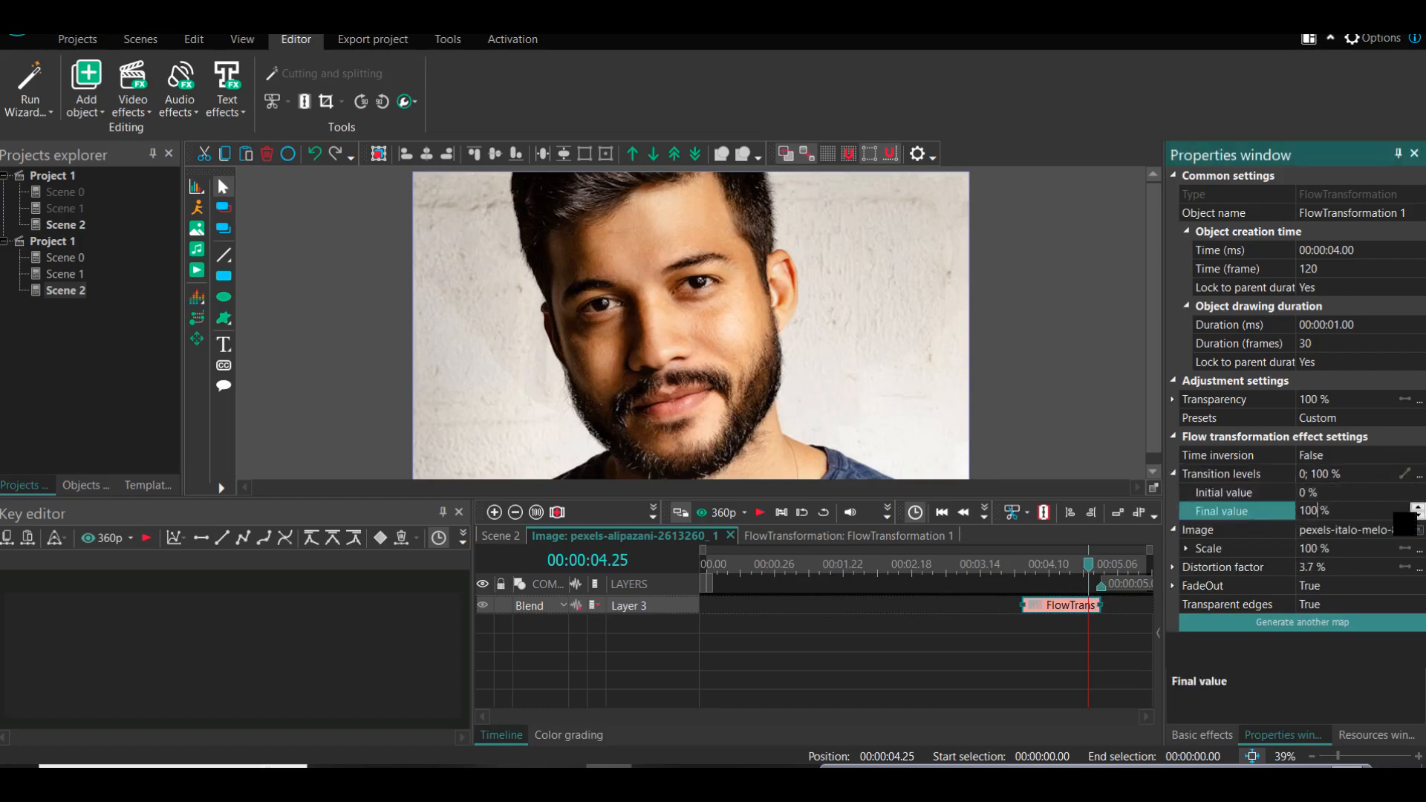
{"action": "left_click", "coordinate": [1419, 516]}
{"action": "double_click", "coordinate": [1419, 517]}
{"action": "left_click_drag", "start_coordinate": [1419, 516], "coordinate": [1419, 516]}
{"action": "left_click", "coordinate": [1419, 508]}
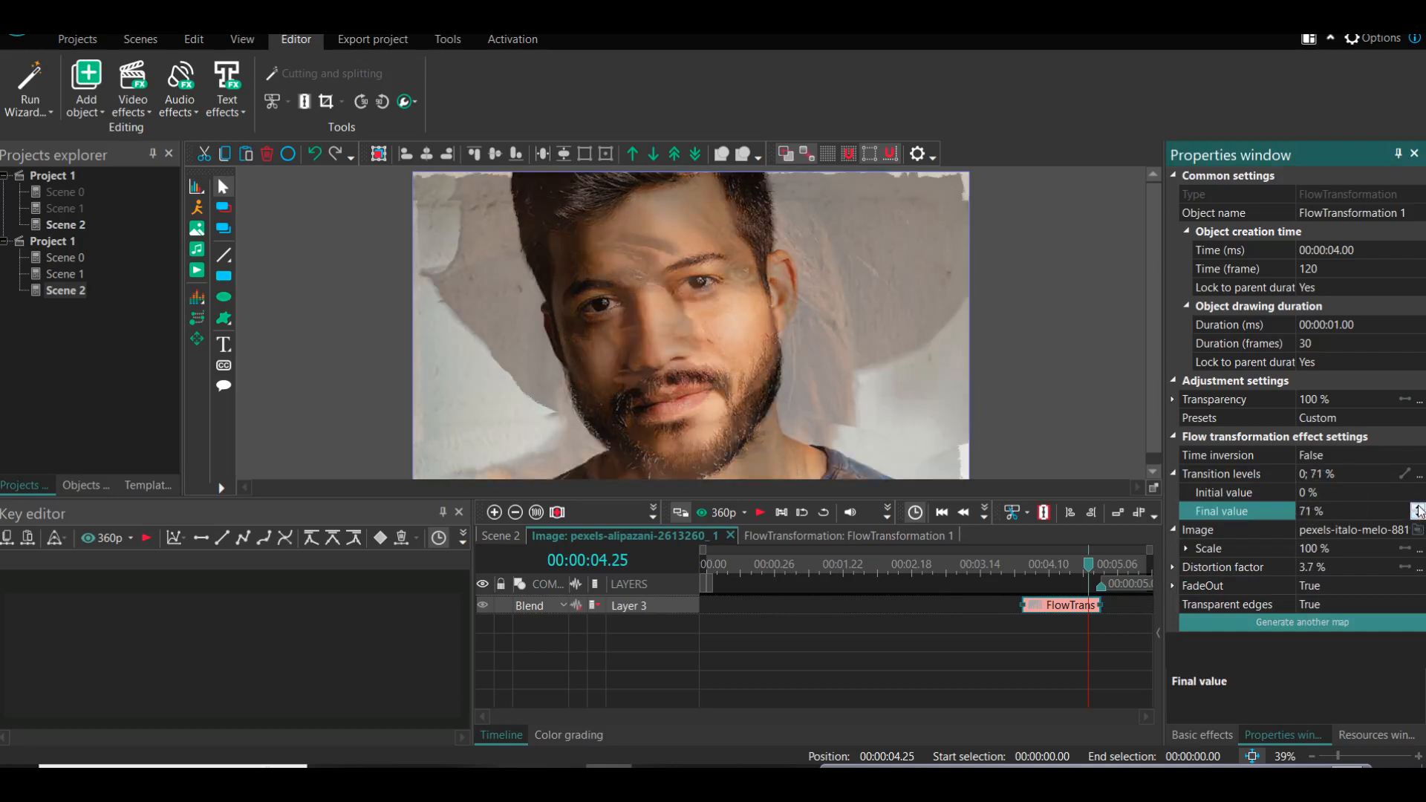
{"action": "left_click", "coordinate": [1419, 509]}
{"action": "left_click", "coordinate": [1419, 509]}
{"action": "left_click", "coordinate": [1419, 508]}
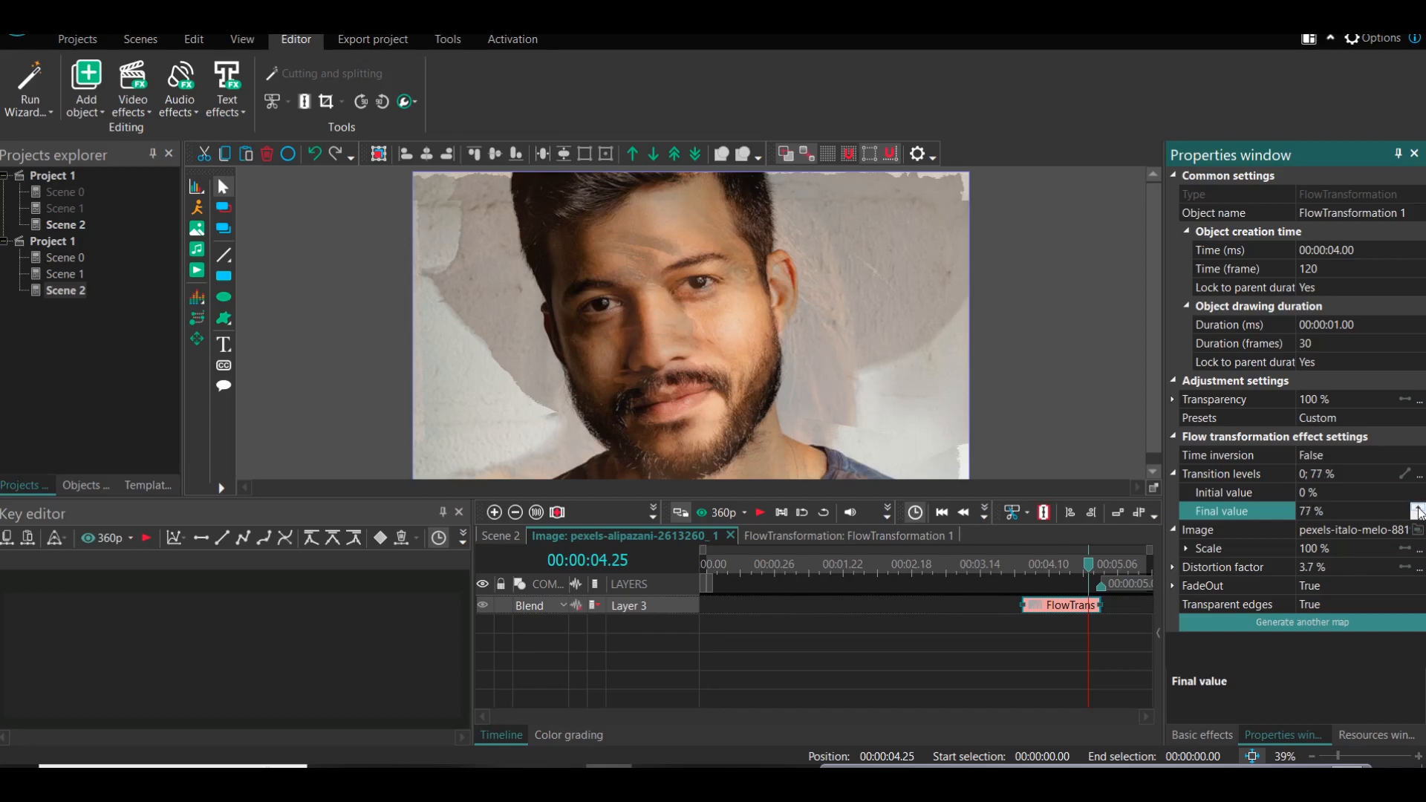
{"action": "left_click", "coordinate": [1419, 517]}
{"action": "left_click", "coordinate": [1419, 517]}
Play the transition from 00:00:03.27 and scrub back through the flow transformation to check the morph
{"action": "left_click", "coordinate": [1015, 565]}
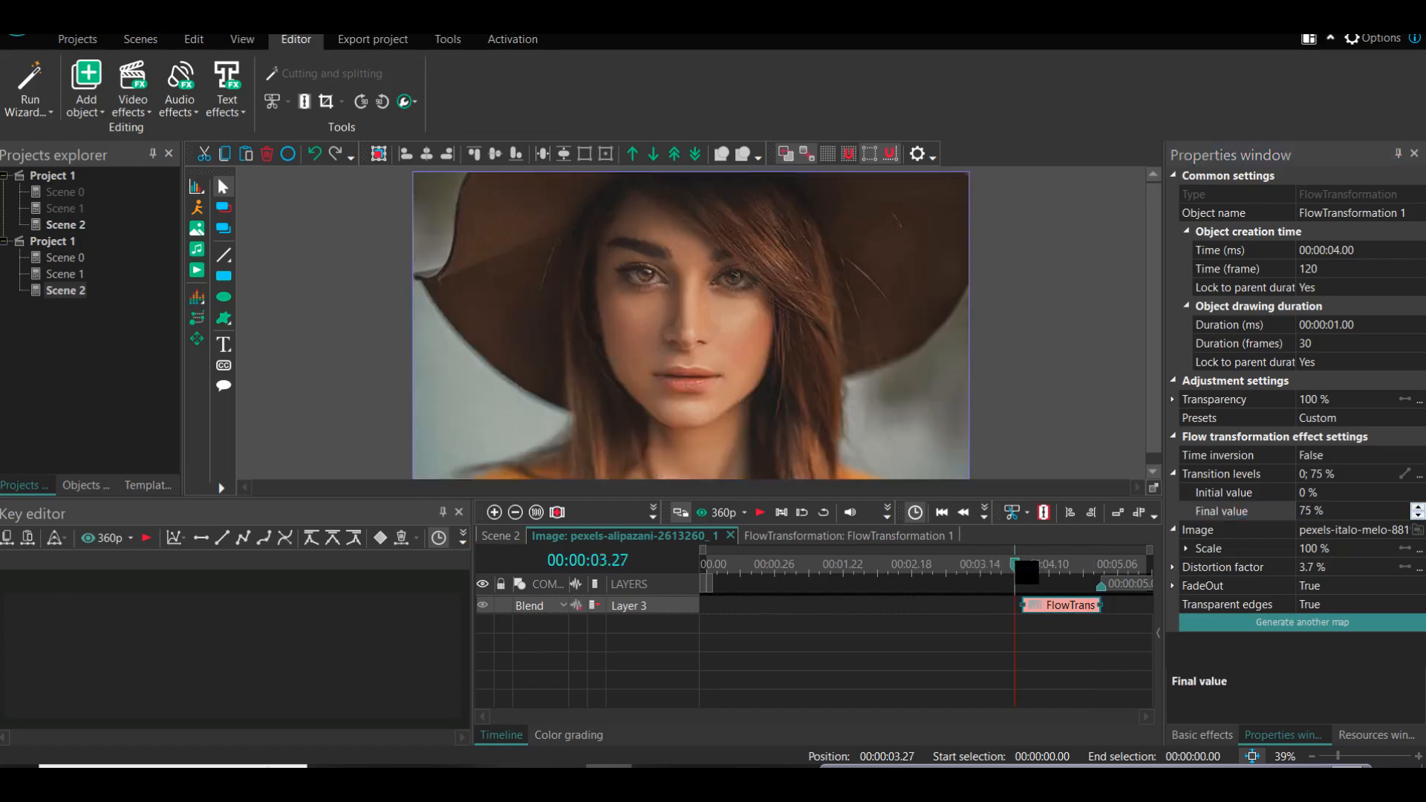
{"action": "key", "text": "space"}
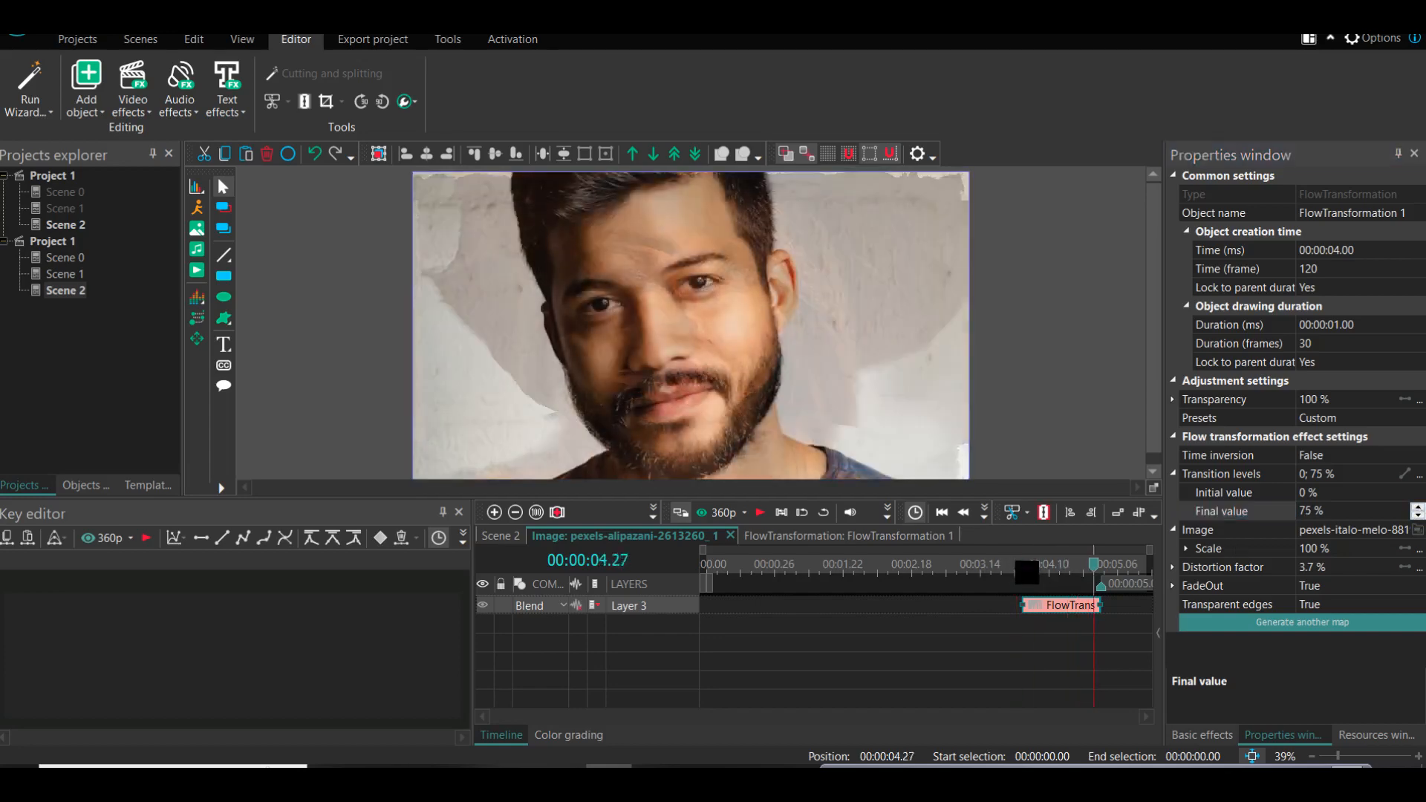
{"action": "left_click_drag", "start_coordinate": [1108, 564], "coordinate": [1046, 565]}
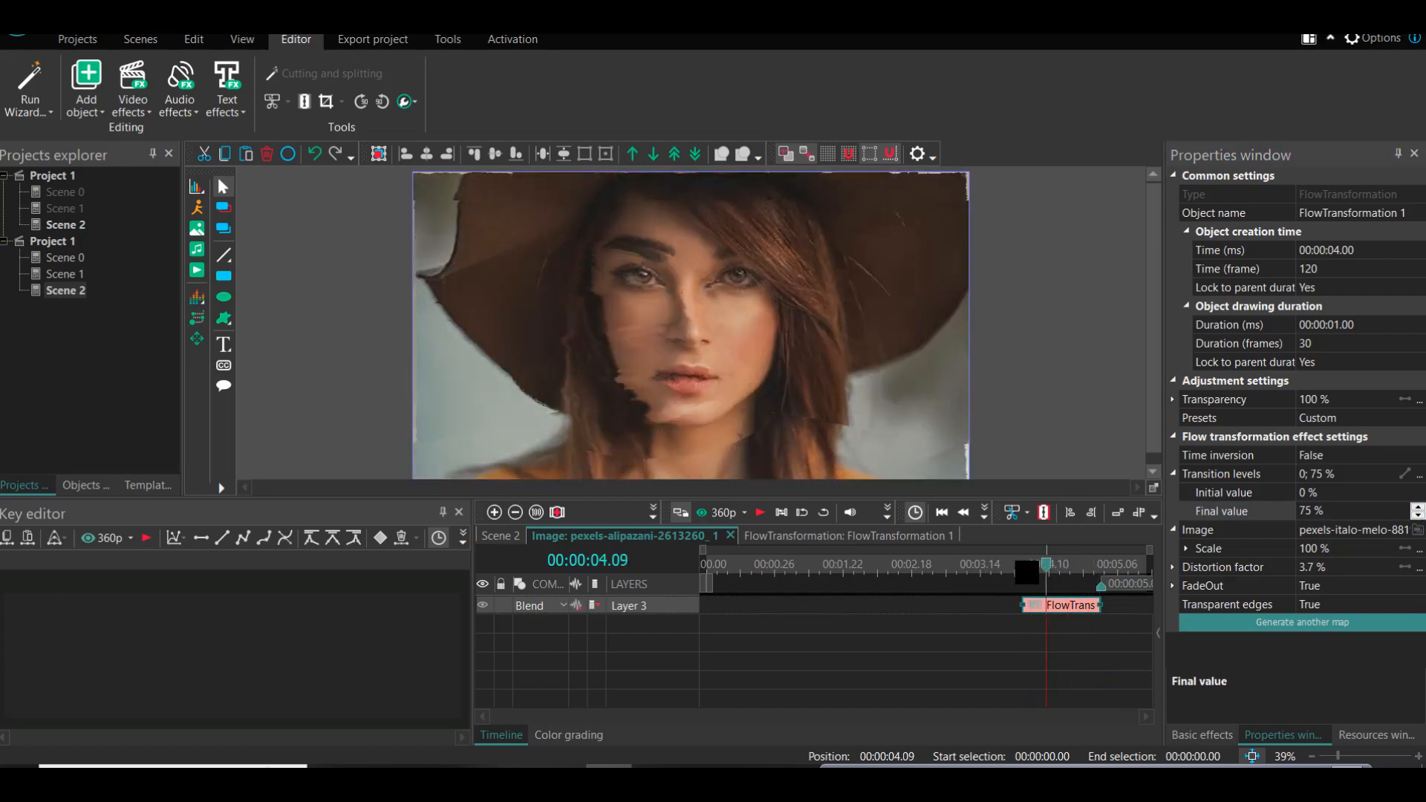
Switch to Scene 1 at 00:00:03.21 and open its italo-melo clip to examine the existing transition for comparison
{"action": "left_click", "coordinate": [61, 274]}
{"action": "left_click", "coordinate": [888, 570]}
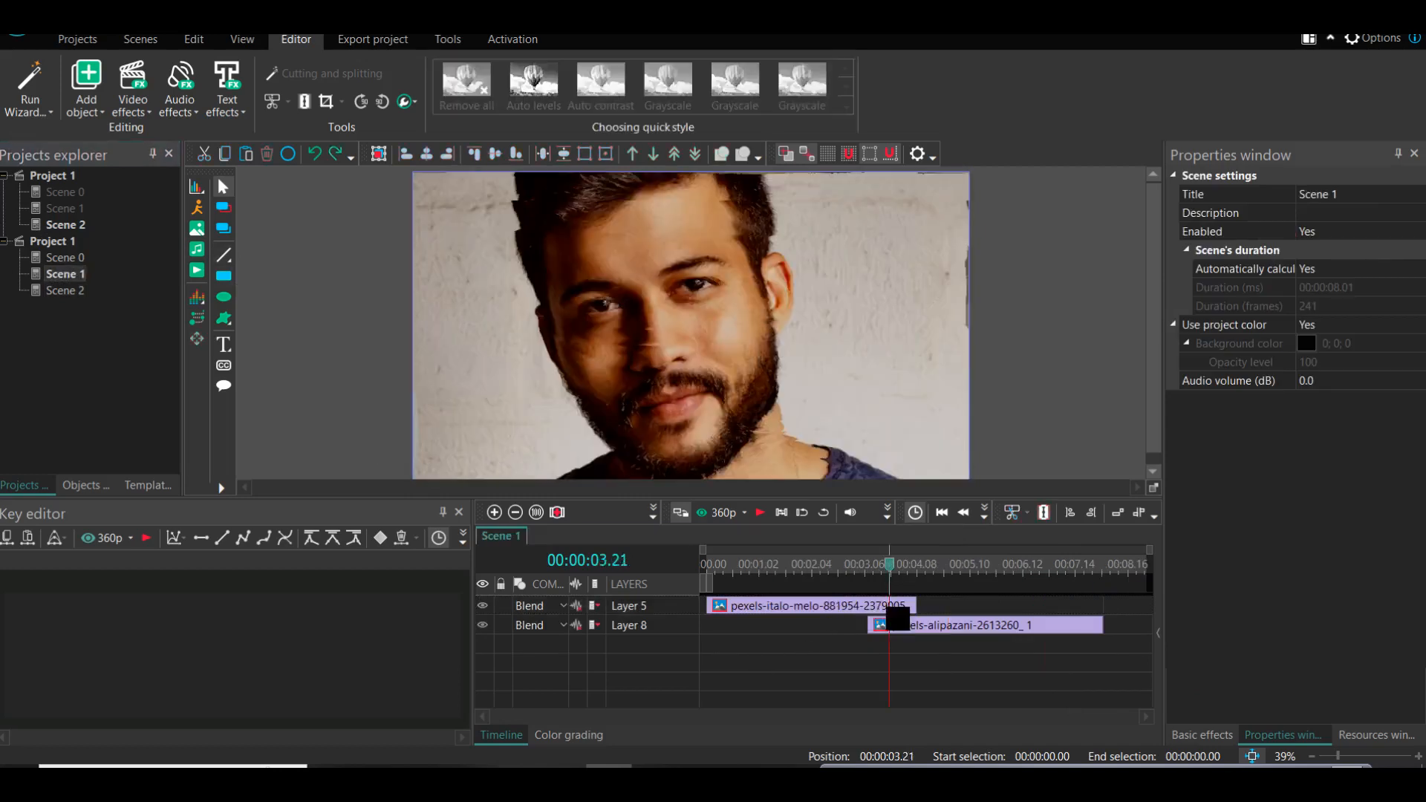
{"action": "double_click", "coordinate": [890, 606]}
{"action": "left_click", "coordinate": [1055, 604]}
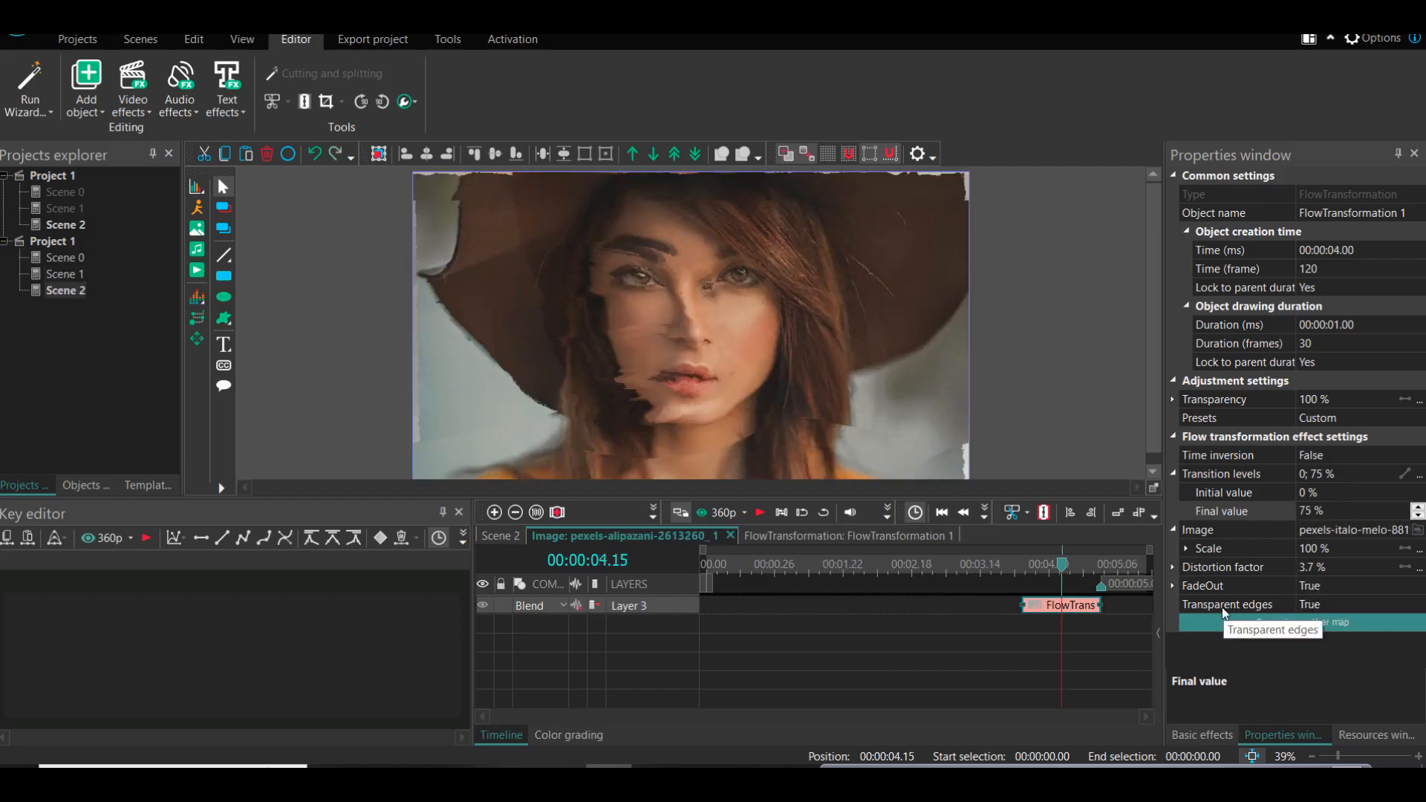
Set Transparent edges to False for the flow transformation in Scene 2's alipazani clip
{"action": "left_click", "coordinate": [1338, 605]}
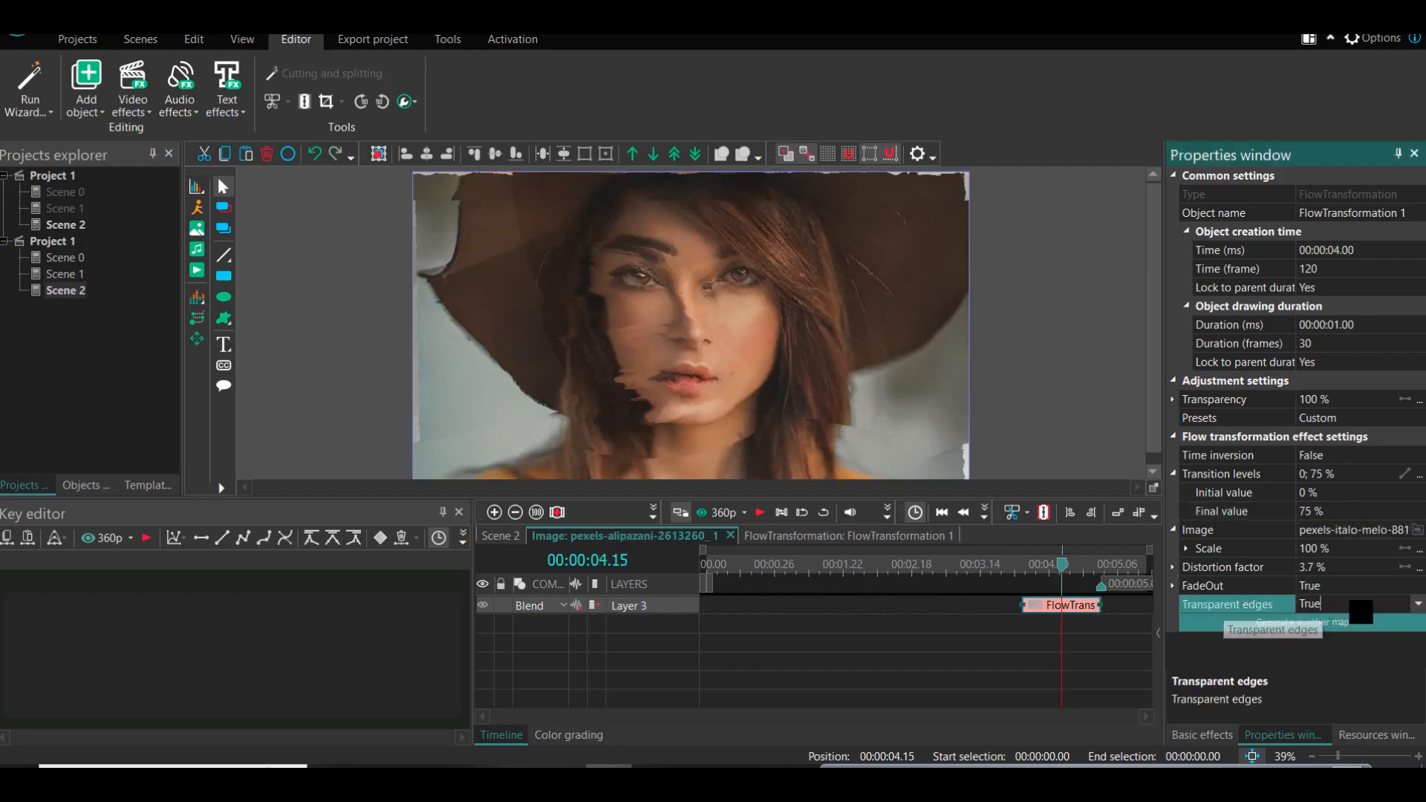
{"action": "left_click", "coordinate": [1418, 605]}
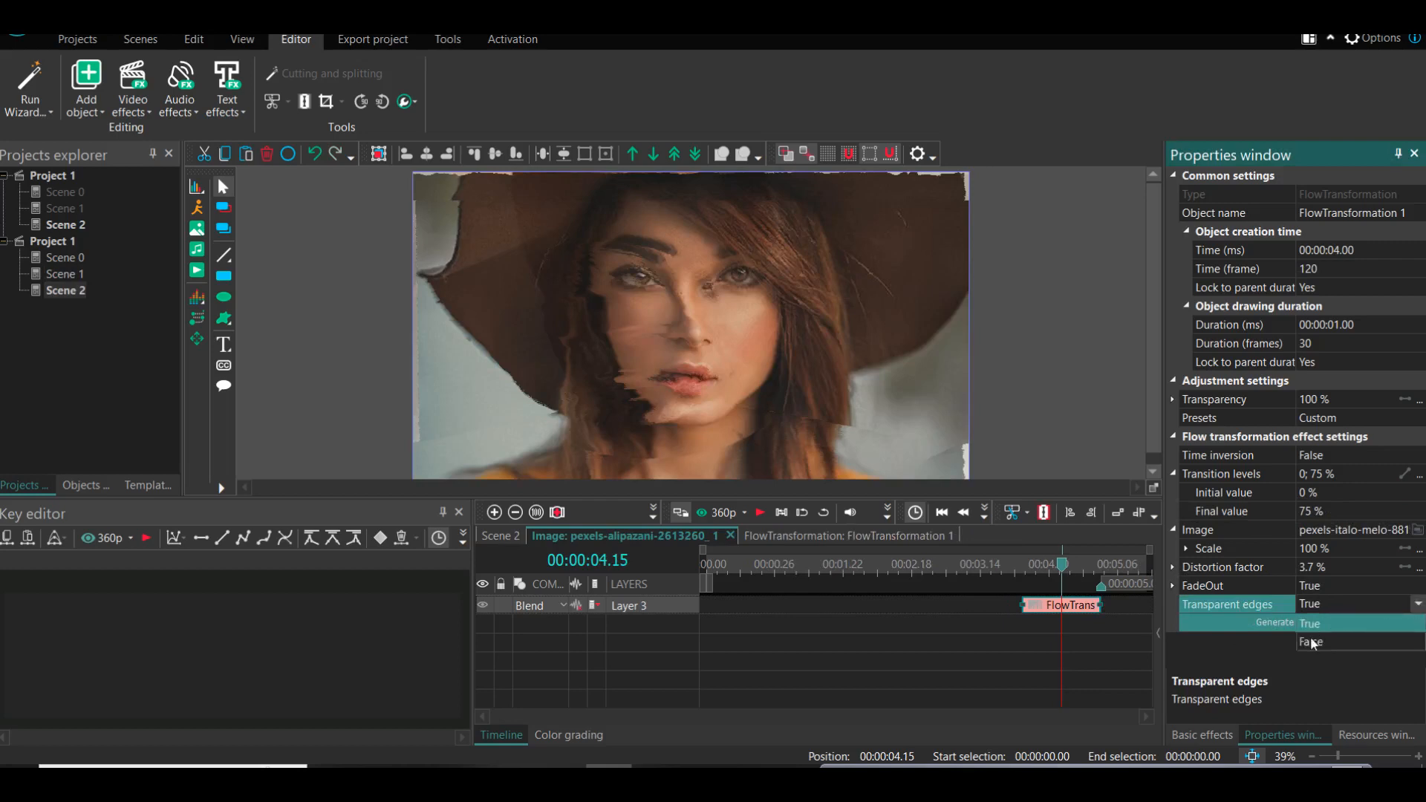
{"action": "left_click", "coordinate": [1312, 643]}
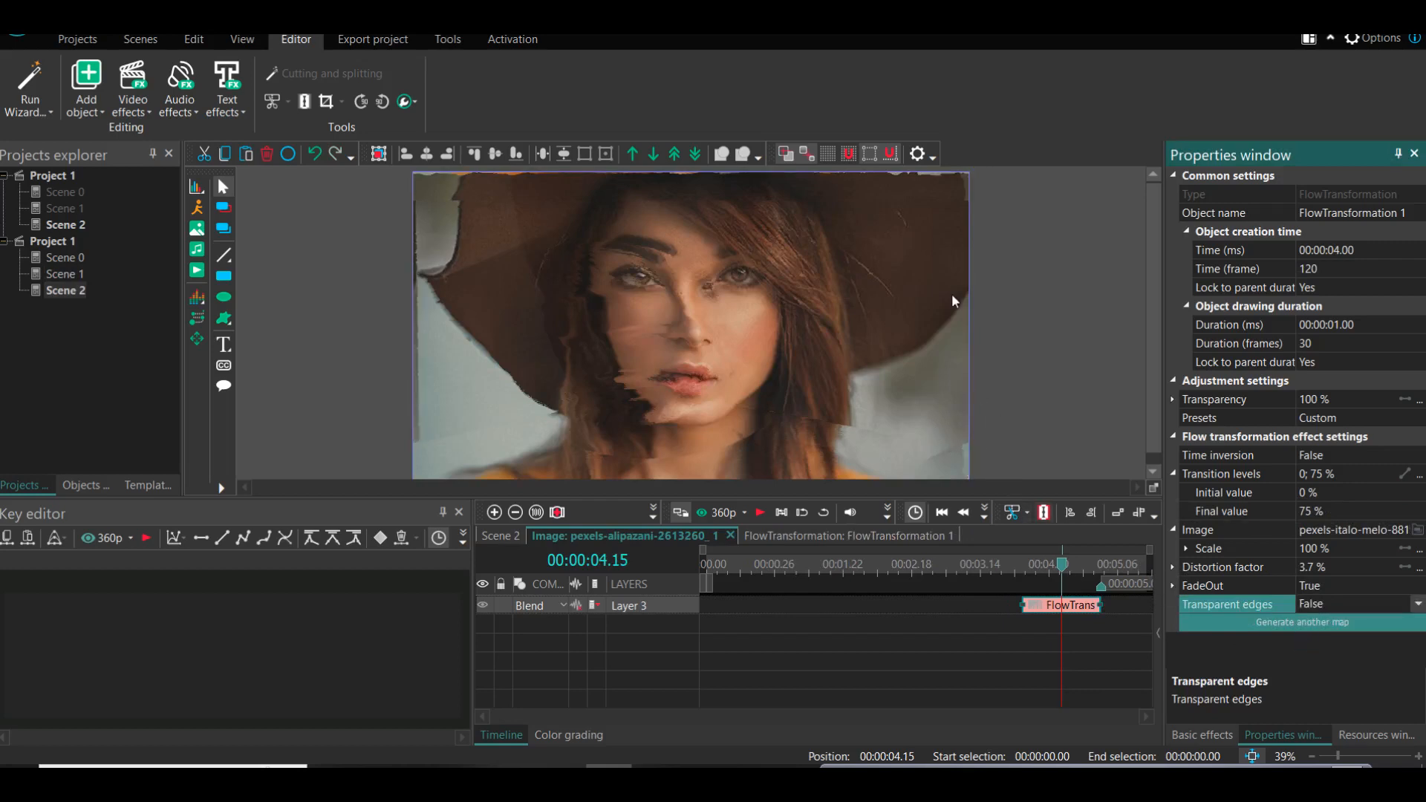
Compare the morph at 00:00:04.18 with Transparent edges set to True, and return the option to False
{"action": "left_click", "coordinate": [1031, 568]}
{"action": "left_click_drag", "start_coordinate": [1023, 565], "coordinate": [1033, 565]}
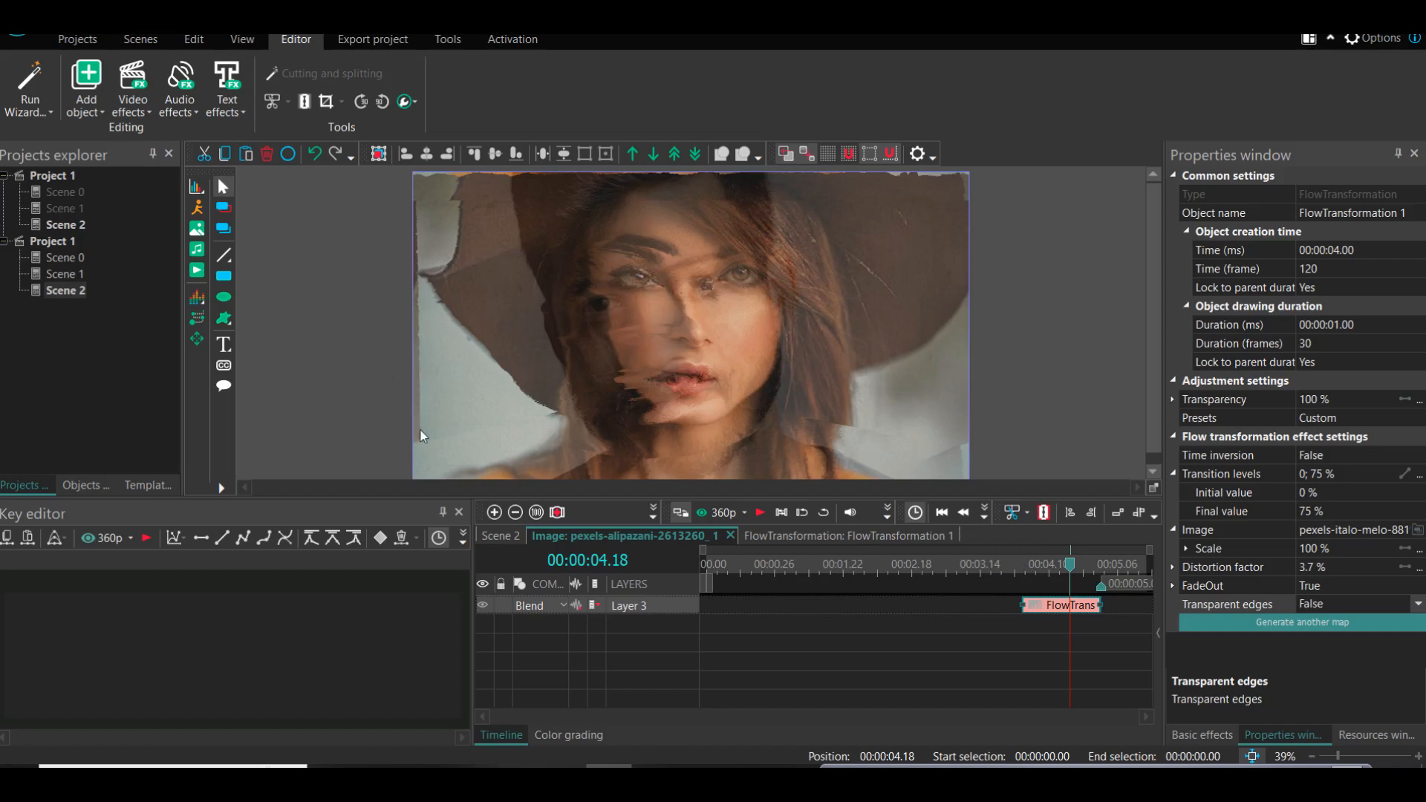
{"action": "left_click", "coordinate": [1418, 604]}
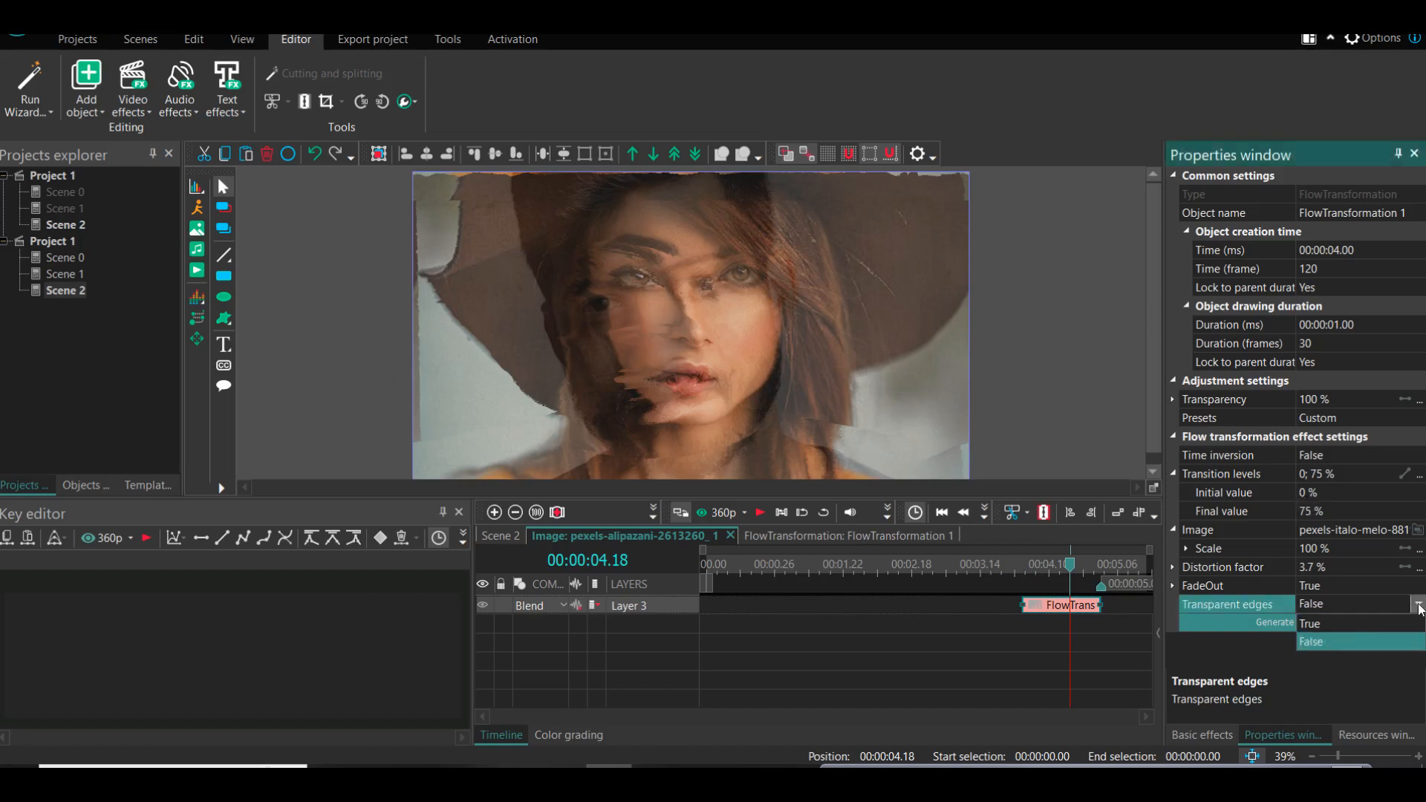
{"action": "left_click", "coordinate": [1332, 625]}
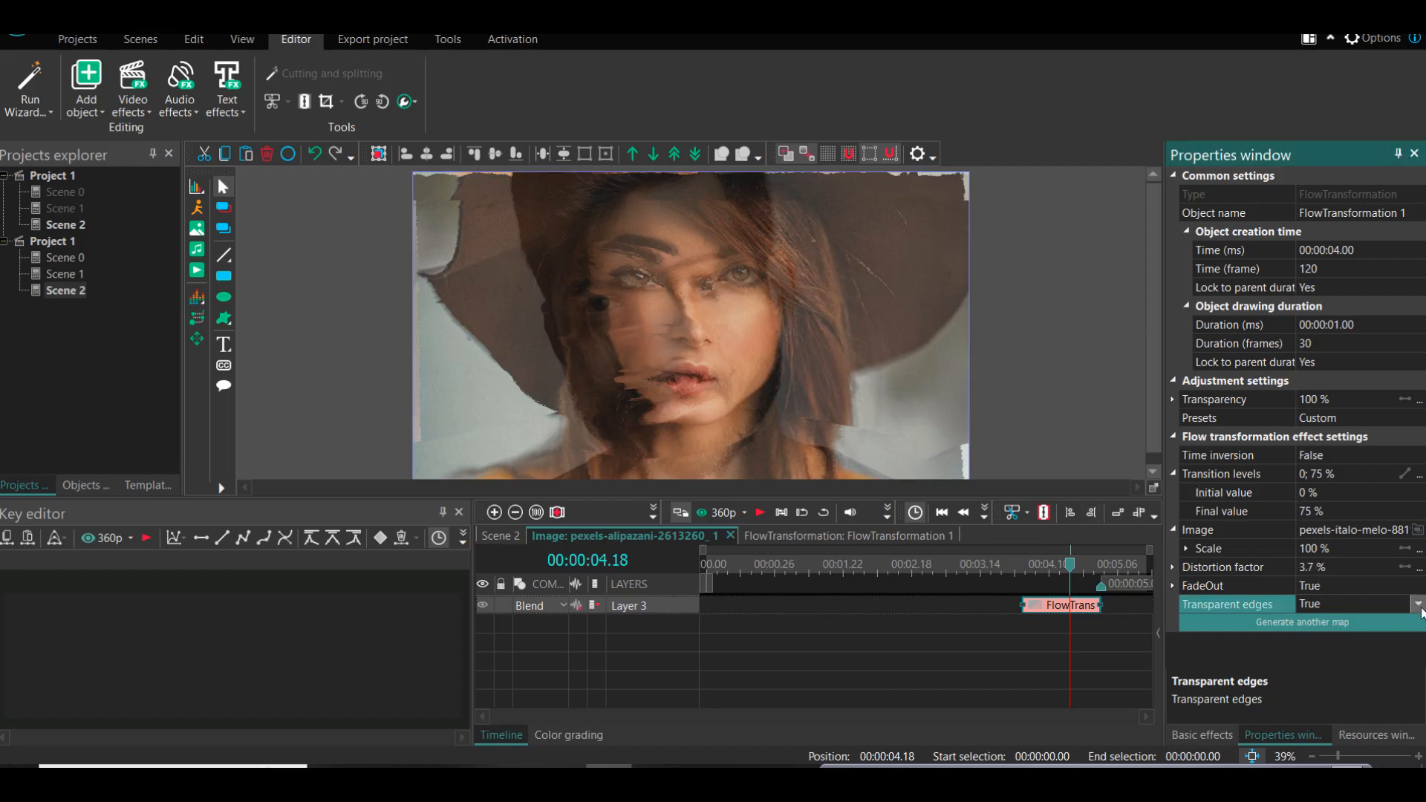
{"action": "left_click", "coordinate": [1418, 604]}
{"action": "left_click", "coordinate": [1321, 644]}
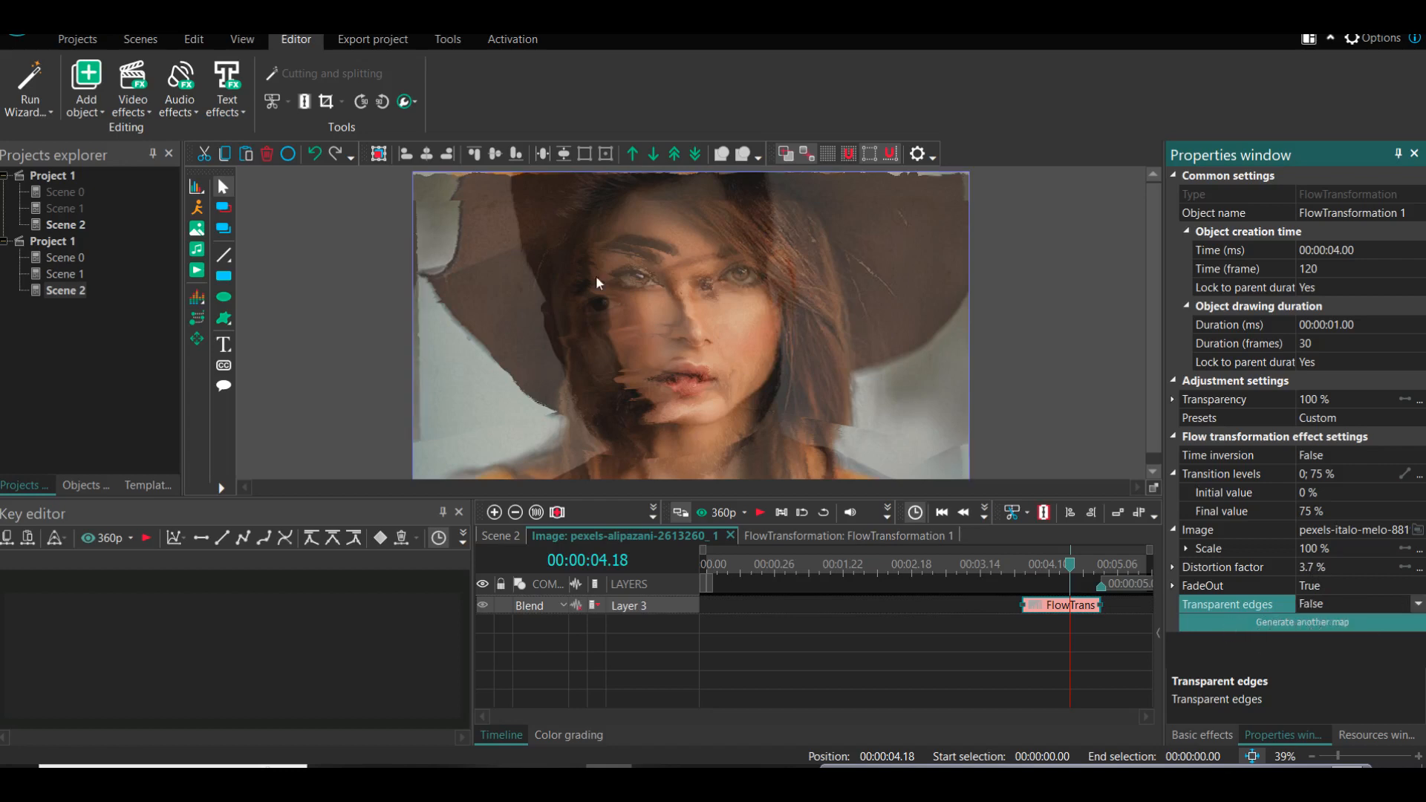
Generate another map for the flow transformation, and check the new morph by playing from 00:00:03.25 and scrubbing to 00:00:04.27
{"action": "left_click", "coordinate": [1304, 629]}
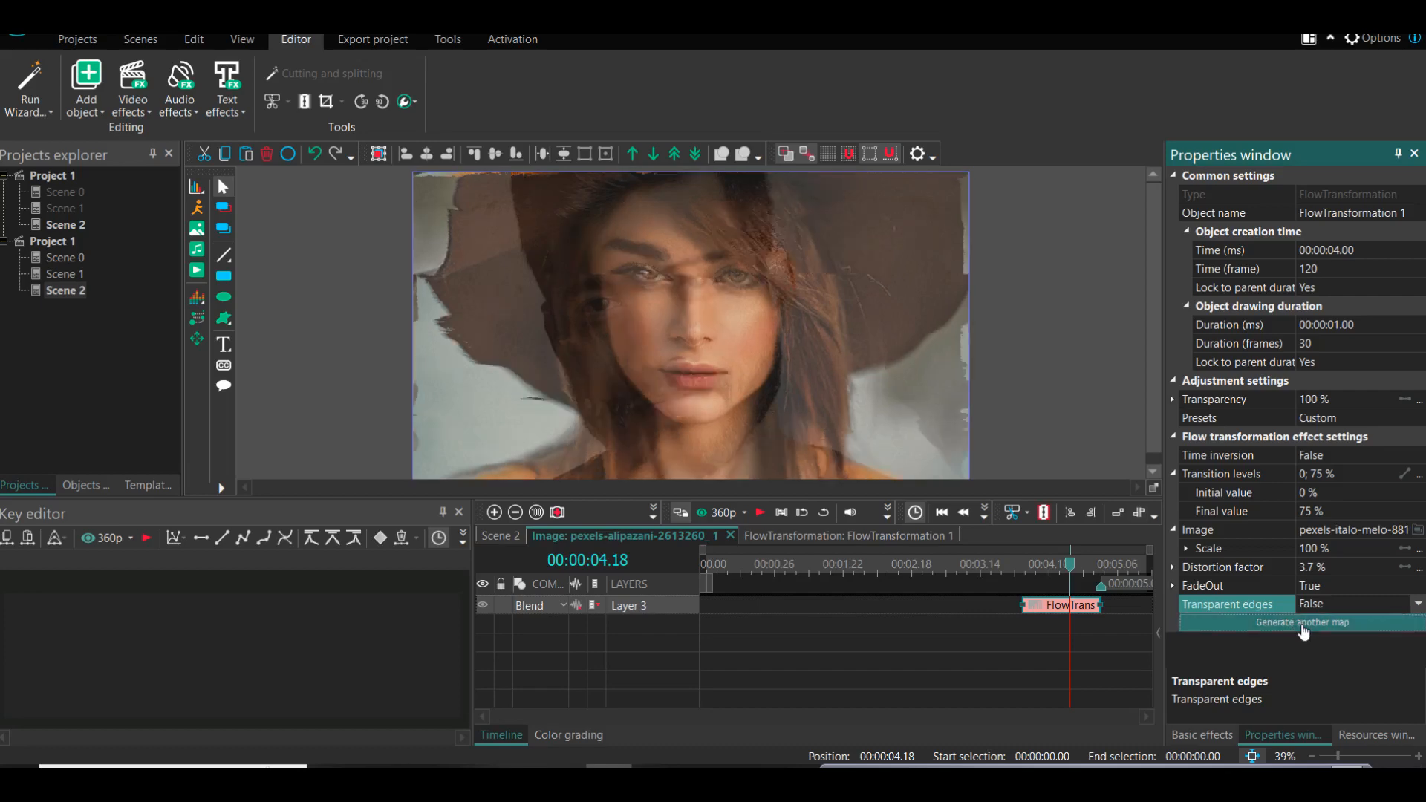
{"action": "left_click", "coordinate": [1010, 563]}
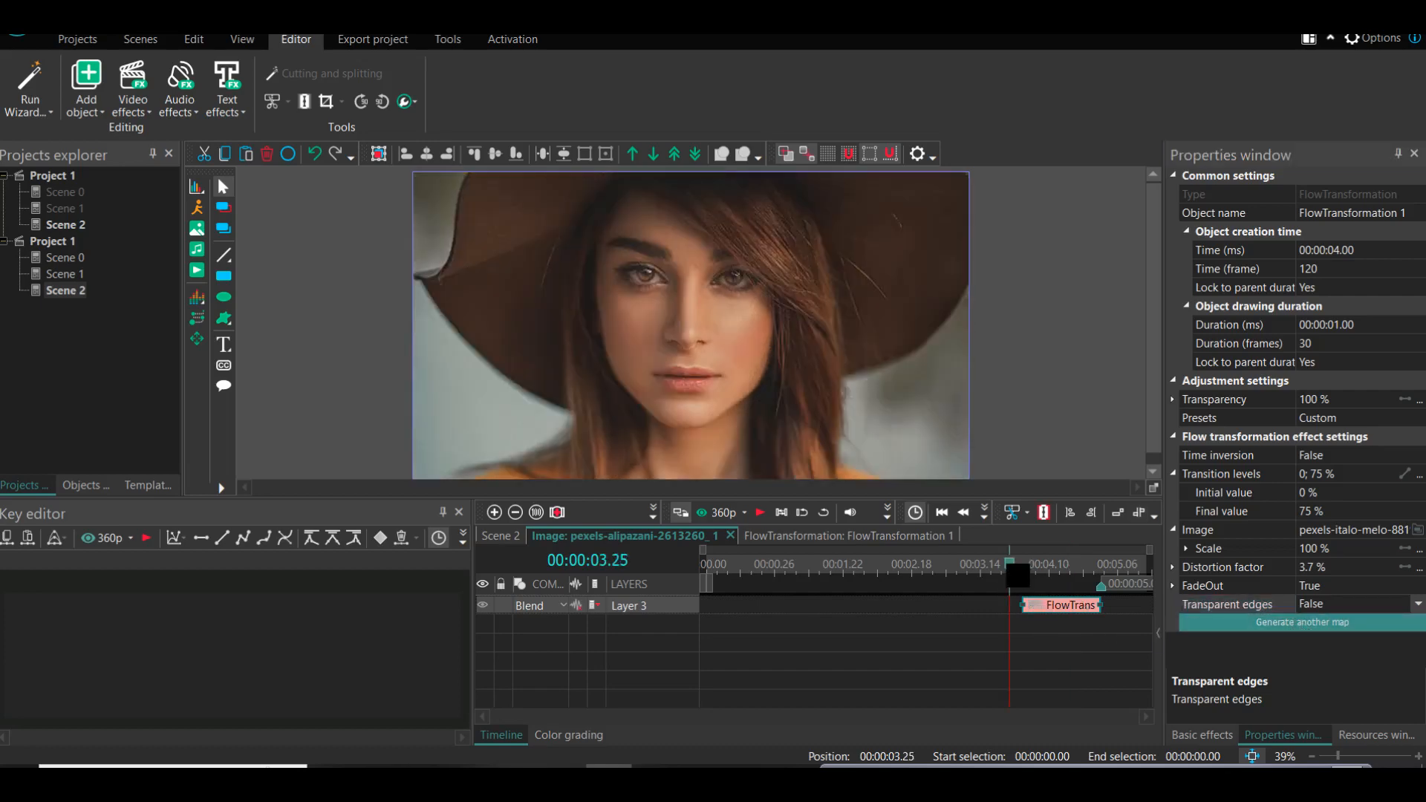
{"action": "key", "text": "space"}
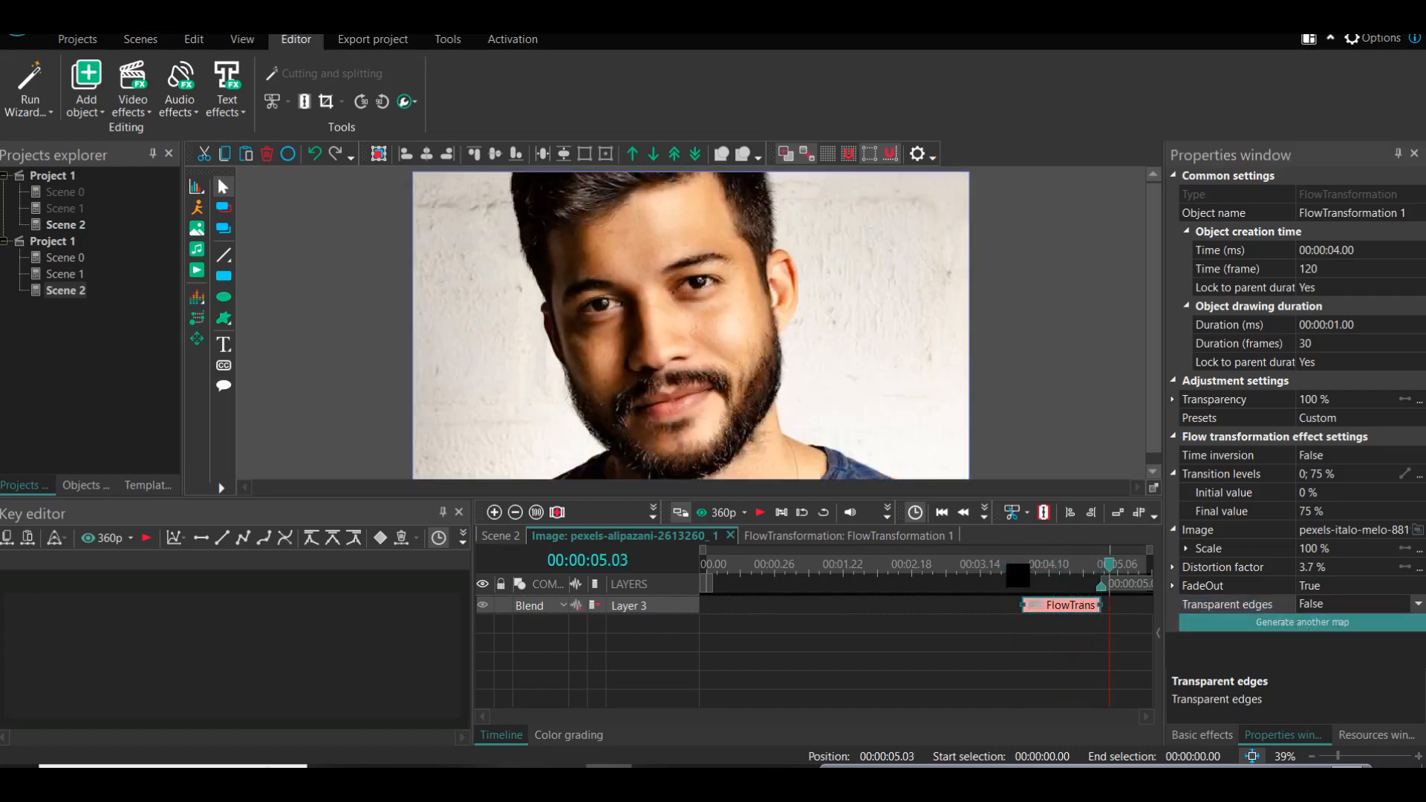
{"action": "mouse_move", "coordinate": [1107, 565]}
{"action": "left_mouse_down"}
{"action": "mouse_move", "coordinate": [1041, 565]}
{"action": "mouse_move", "coordinate": [1101, 564]}
{"action": "left_mouse_up"}
{"action": "left_click", "coordinate": [1046, 565]}
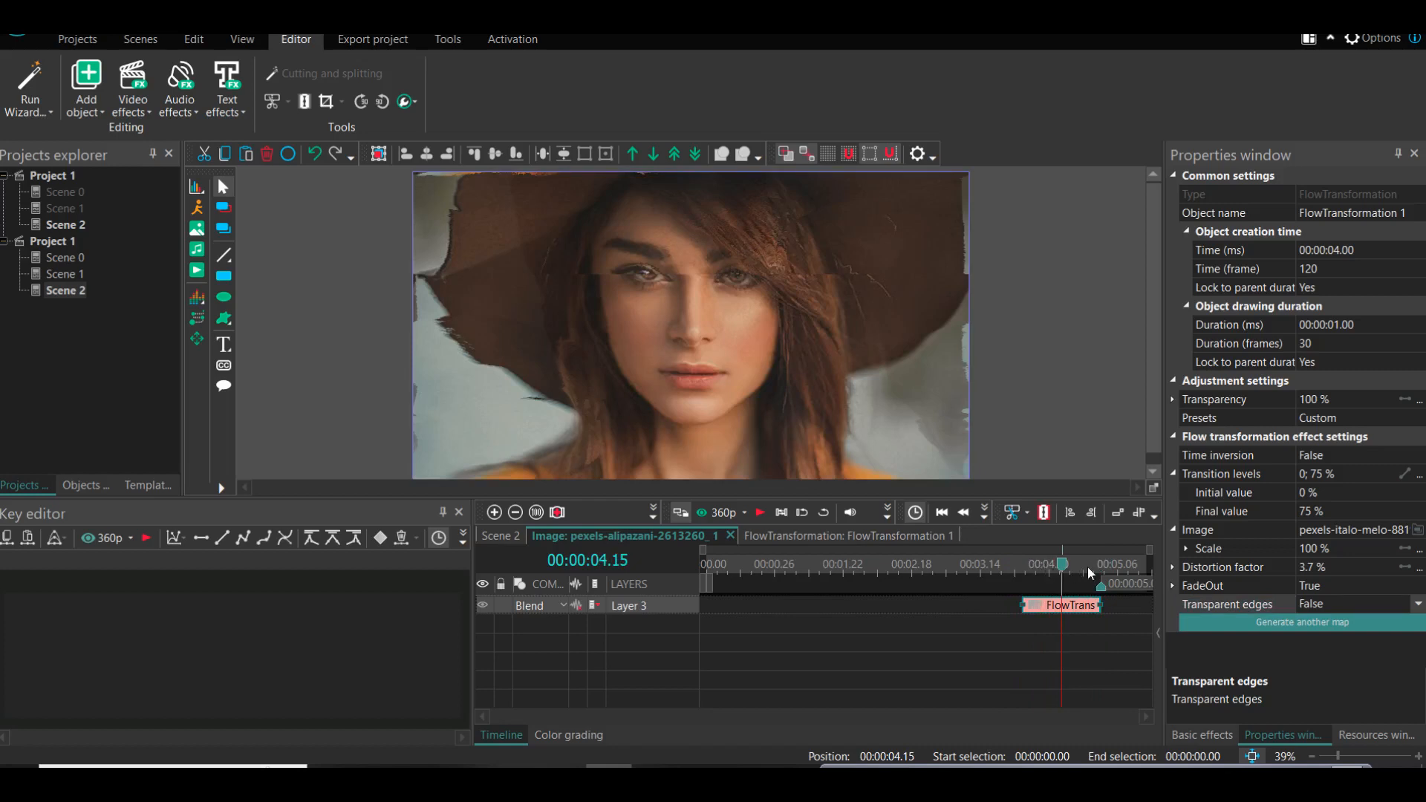
{"action": "left_click_drag", "start_coordinate": [1085, 568], "coordinate": [1094, 568]}
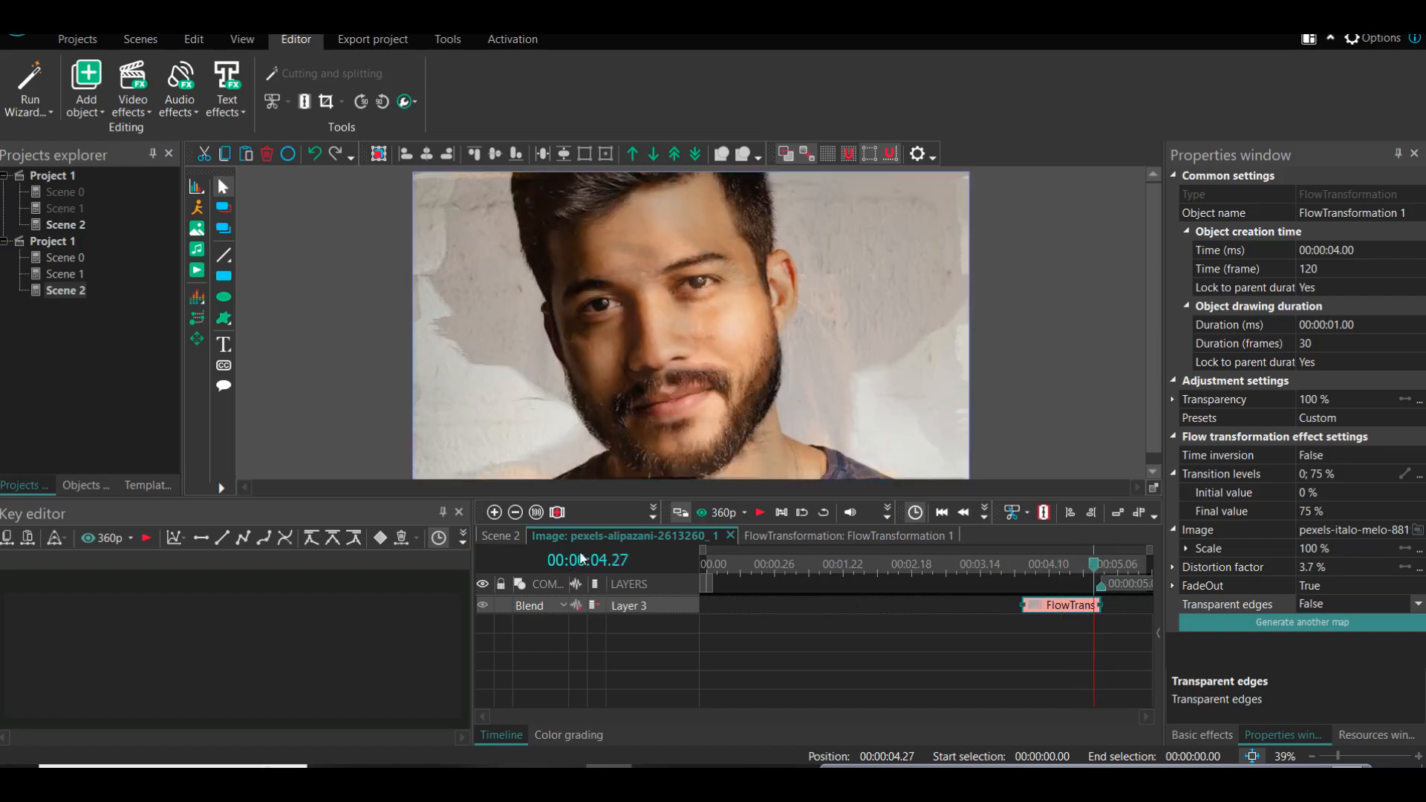
Add a Hue/Saturation/Lightness adjustment to Scene 2's italo-melo image, starting at 00:00:00.00 within the clip
{"action": "left_click", "coordinate": [500, 535]}
{"action": "left_click", "coordinate": [988, 625]}
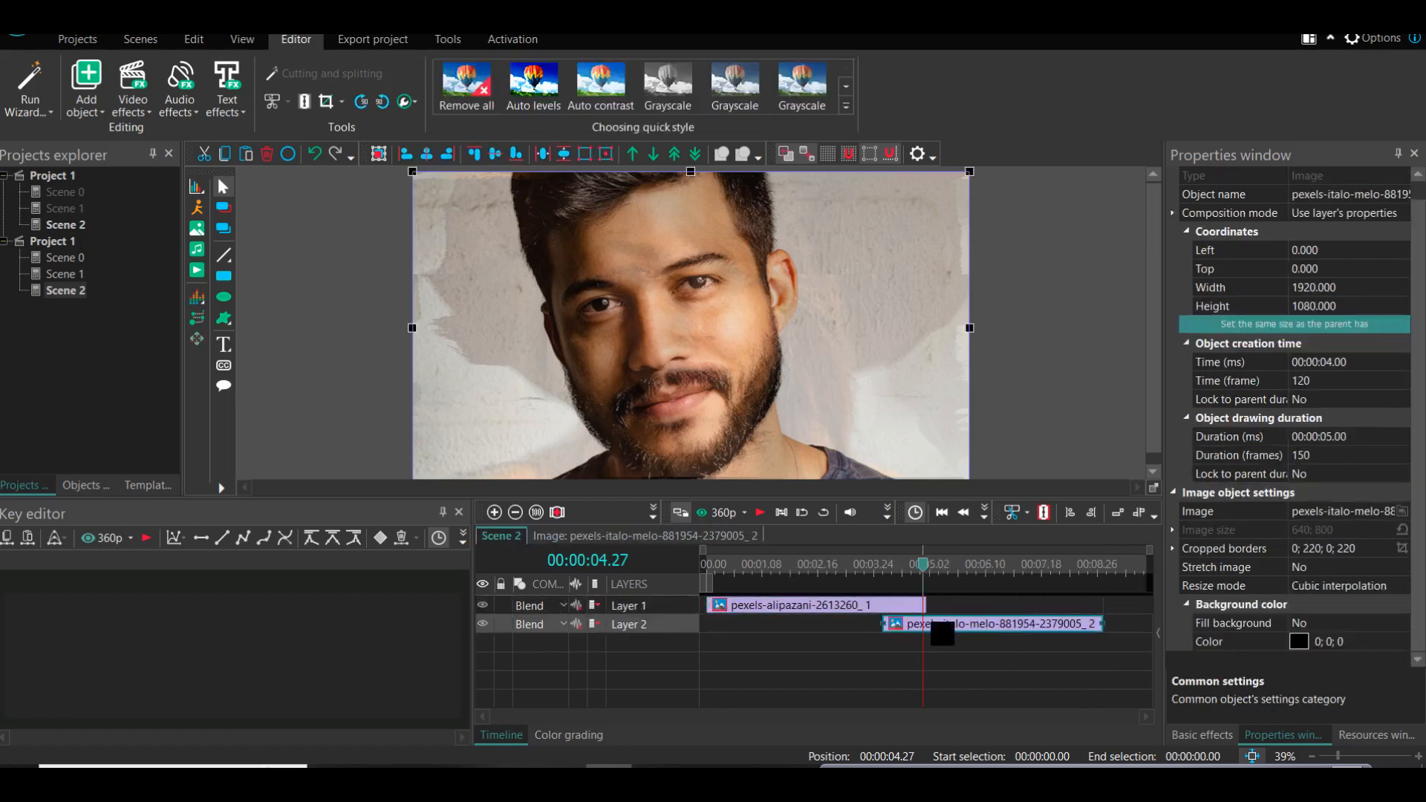
{"action": "mouse_move", "coordinate": [942, 633]}
{"action": "left_click", "coordinate": [132, 108]}
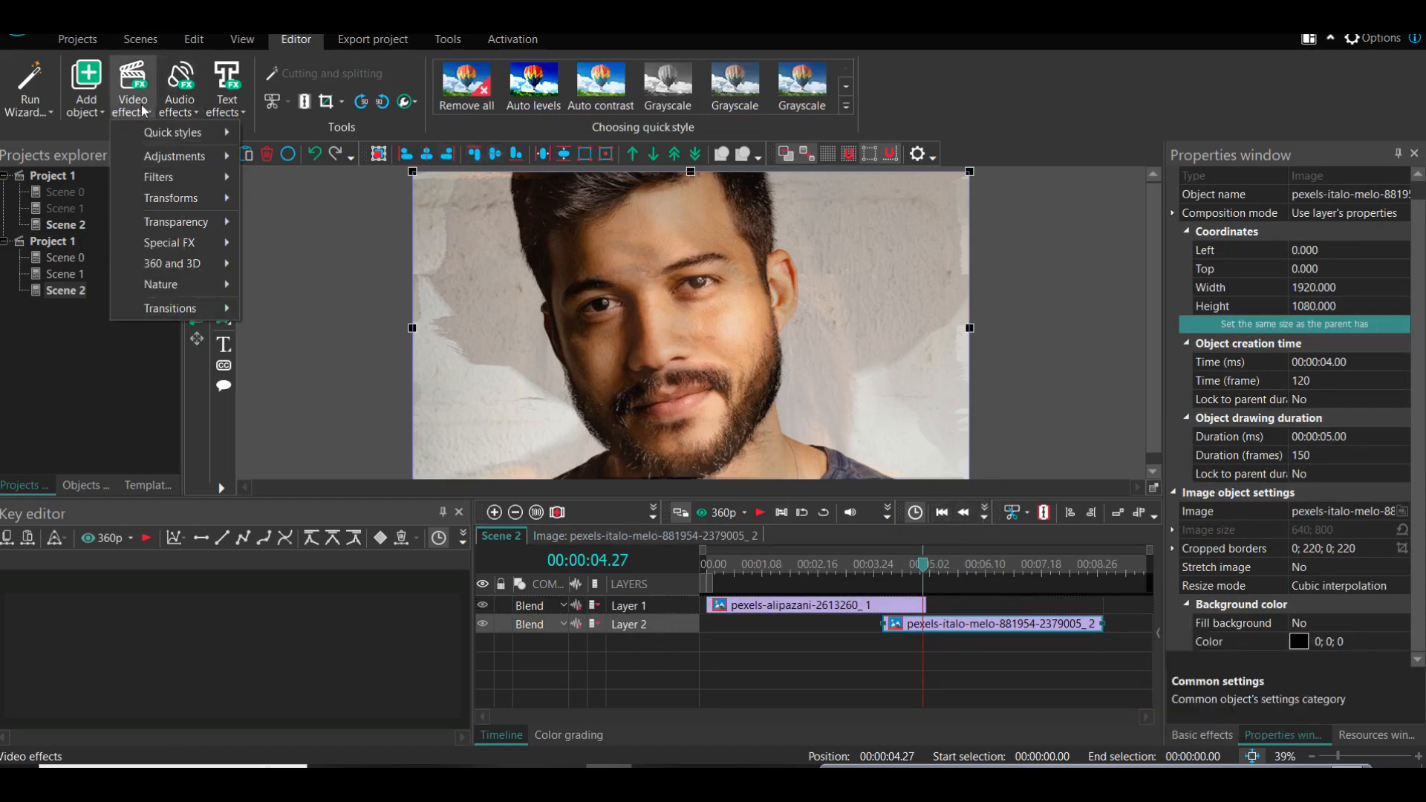
{"action": "mouse_move", "coordinate": [197, 160]}
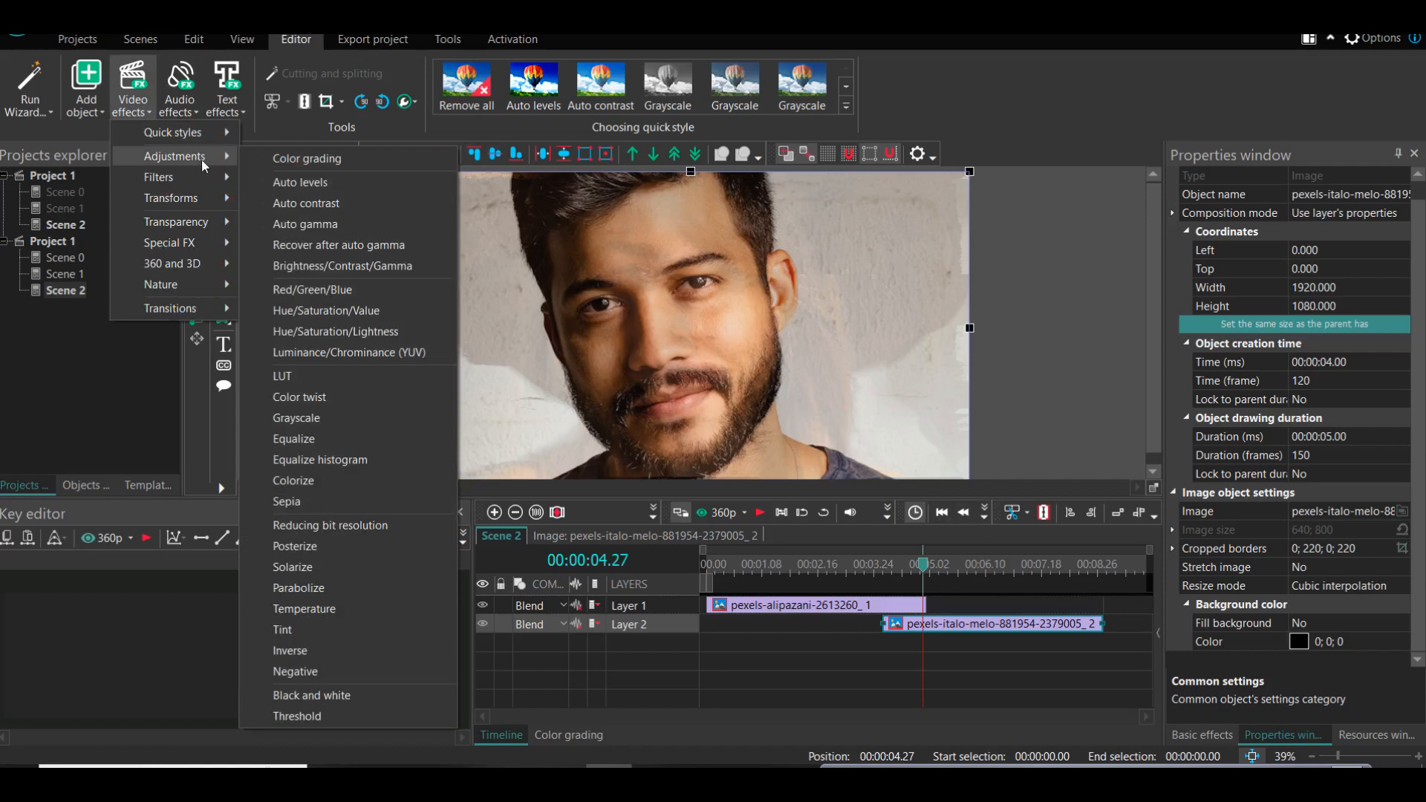
{"action": "left_click", "coordinate": [394, 332]}
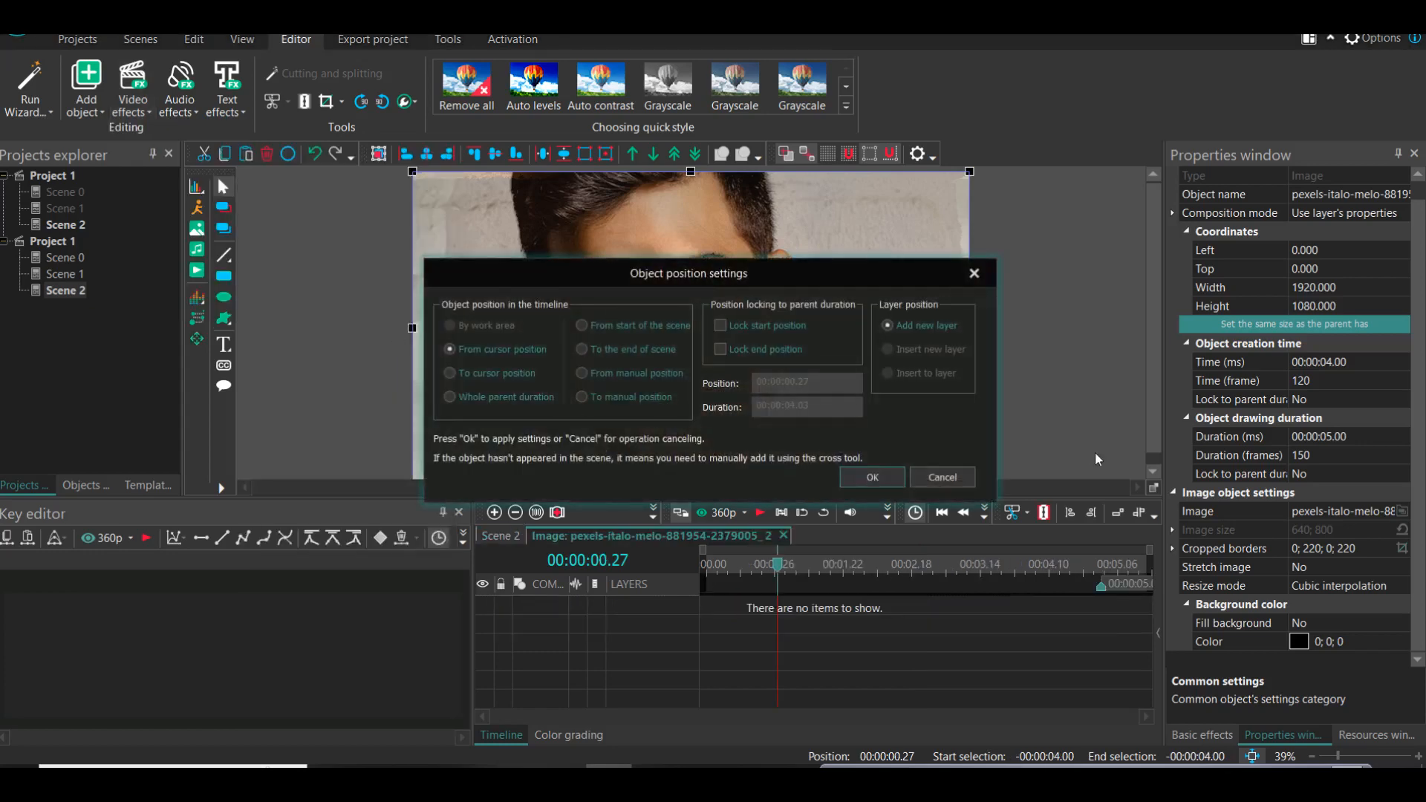
{"action": "left_click", "coordinate": [874, 477]}
Set the HSL effect's Lightness levels to 83, using the frame at 00:00:02.13 as preview
{"action": "left_click", "coordinate": [898, 561]}
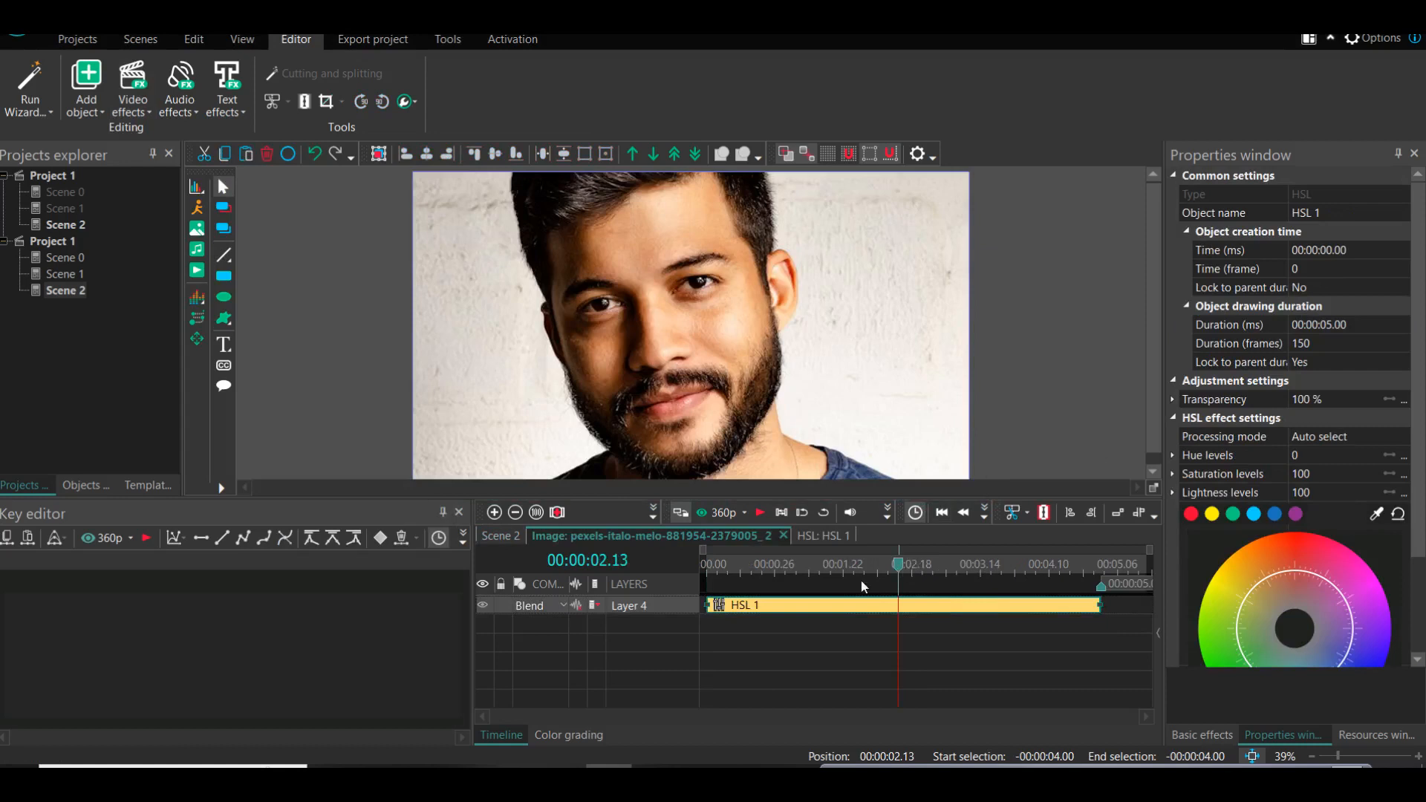
{"action": "scroll", "coordinate": [1415, 454], "scroll_direction": "down", "scroll_amount": 1}
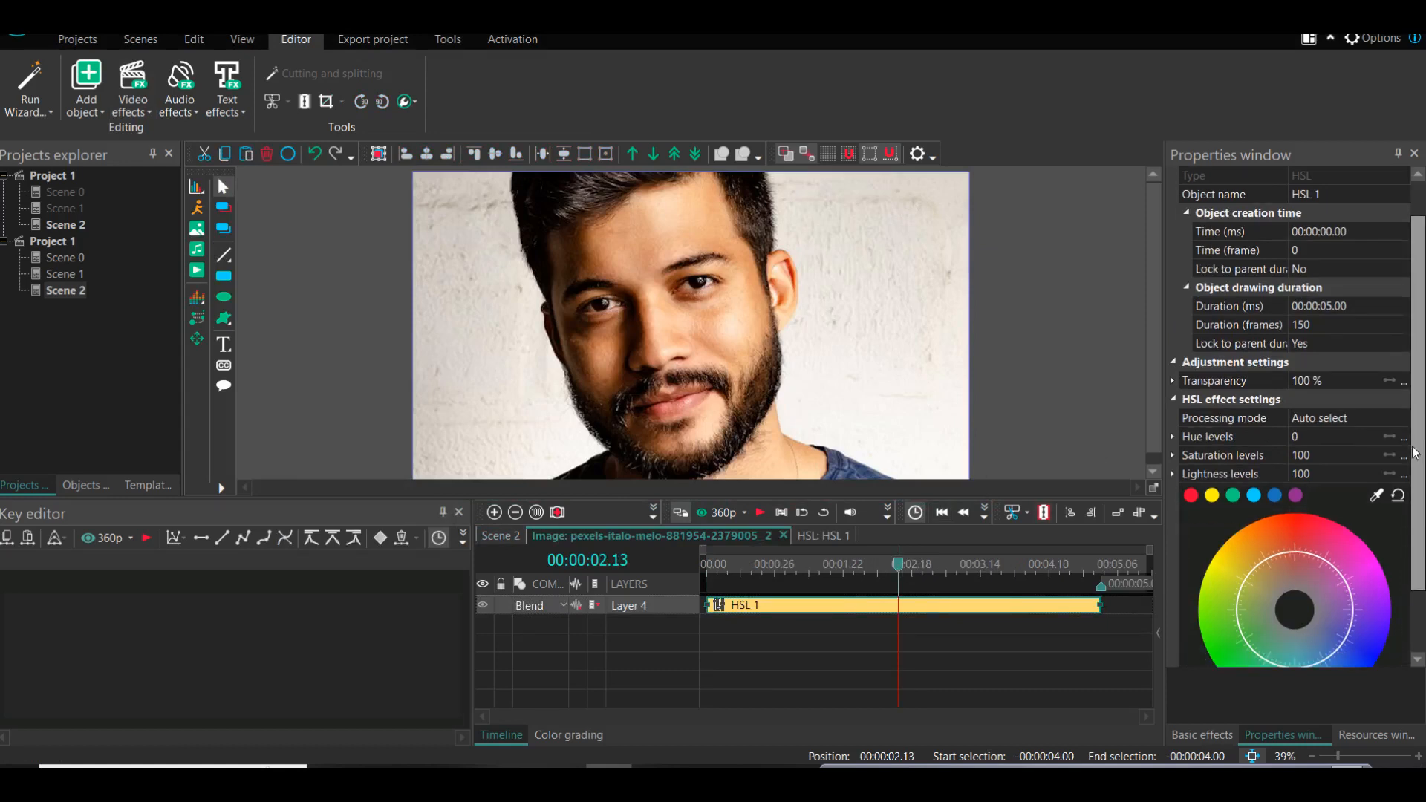
{"action": "scroll", "coordinate": [1415, 453], "scroll_direction": "down", "scroll_amount": 1}
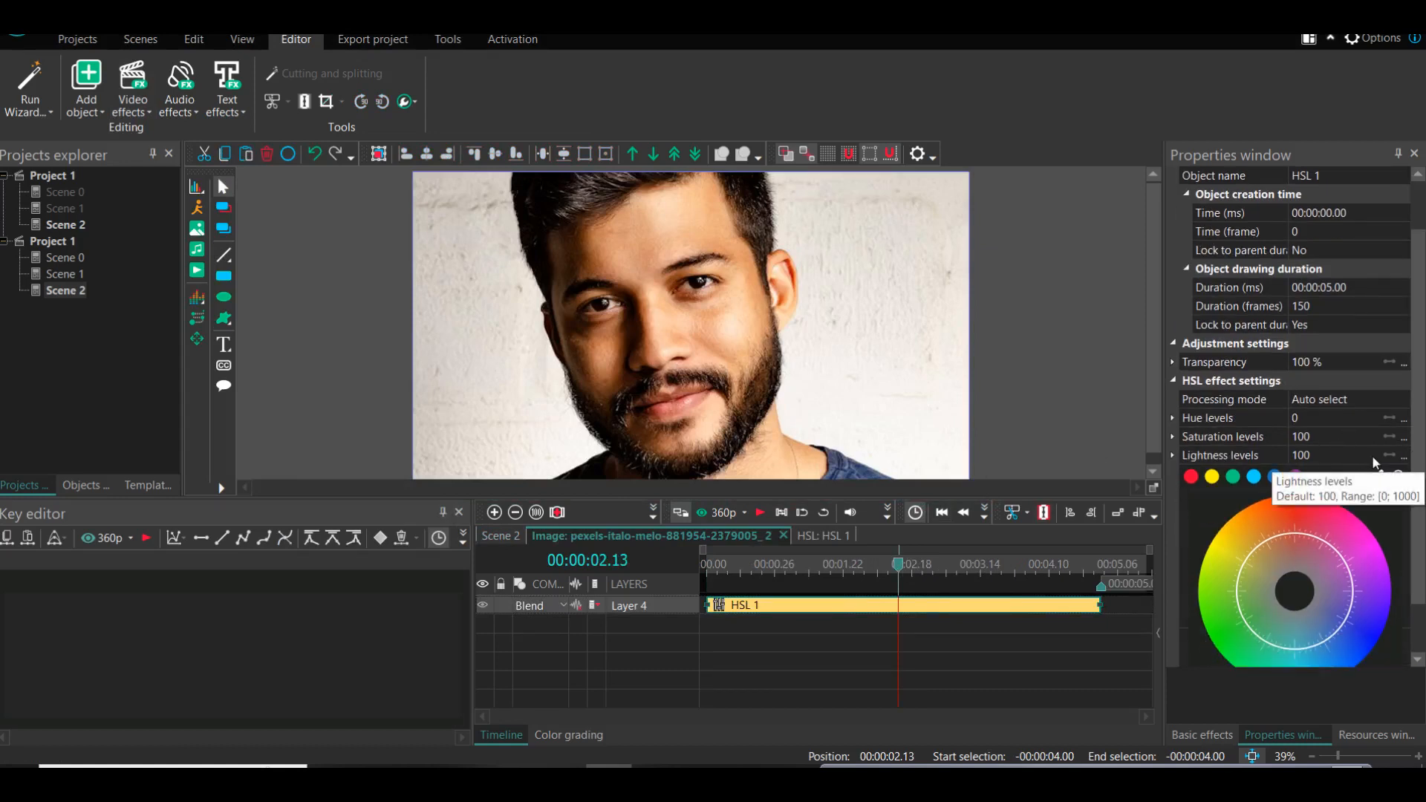
{"action": "left_click", "coordinate": [1404, 456]}
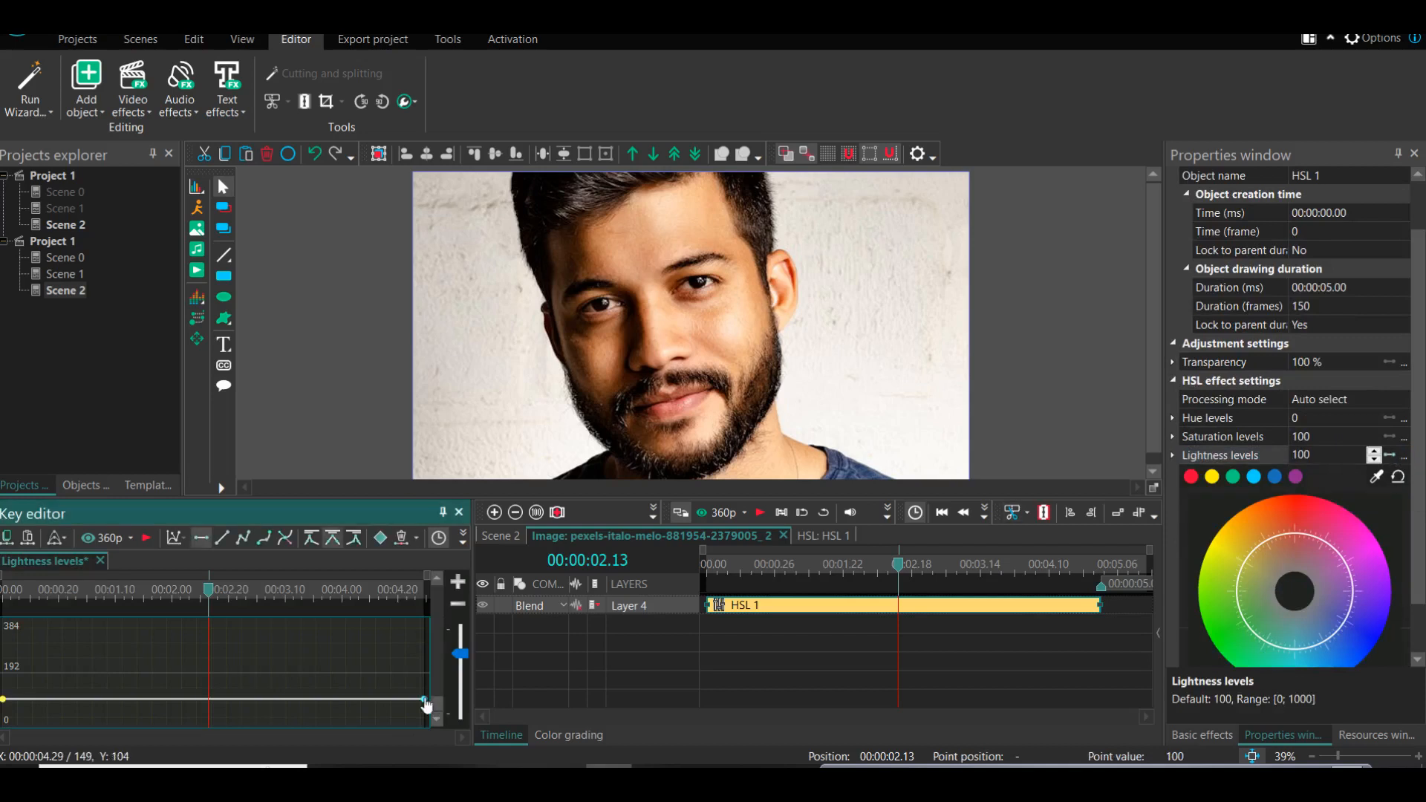
{"action": "left_click_drag", "start_coordinate": [423, 699], "coordinate": [424, 705]}
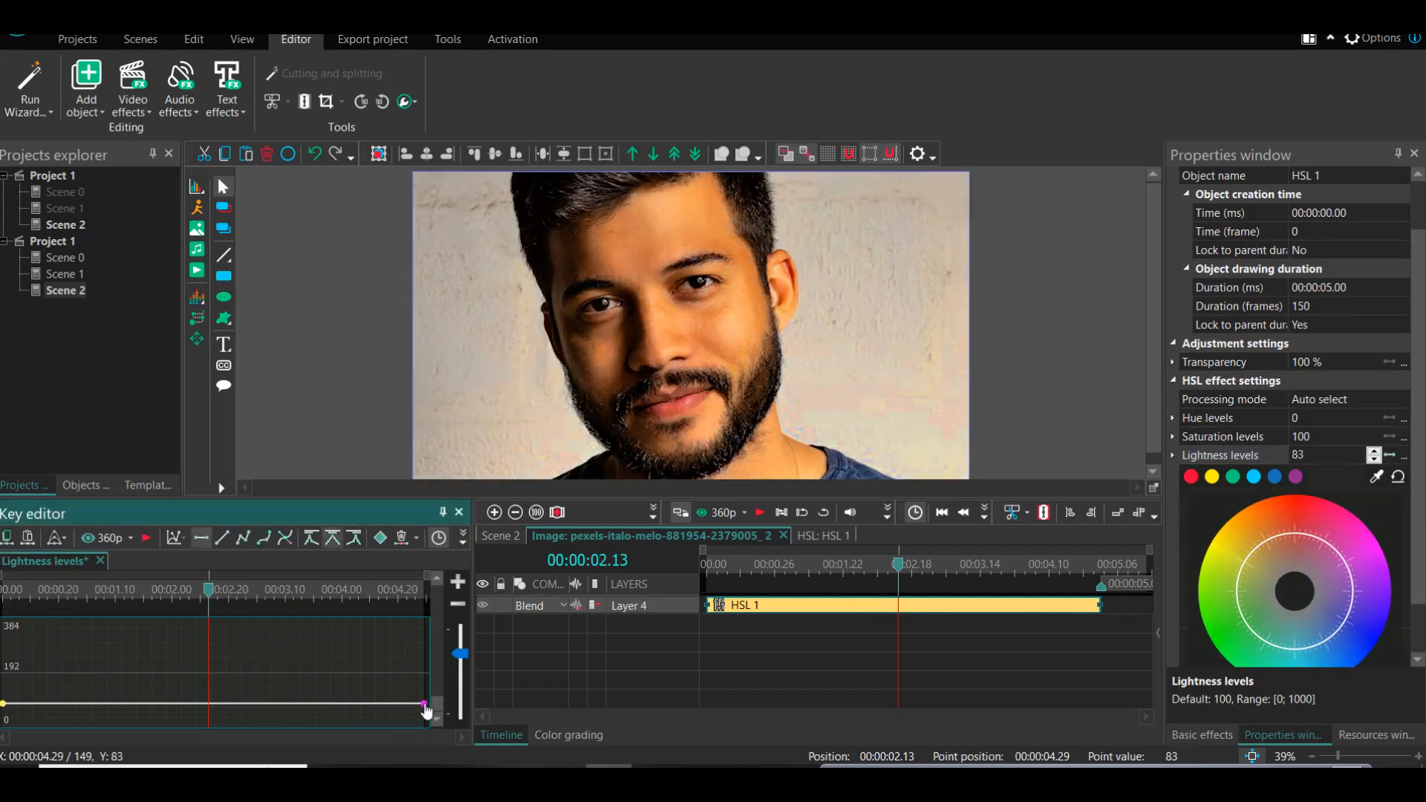
Set the HSL effect's Hue levels to 353 and adjust the red tone's control point on the color wheel
{"action": "left_click", "coordinate": [1403, 418]}
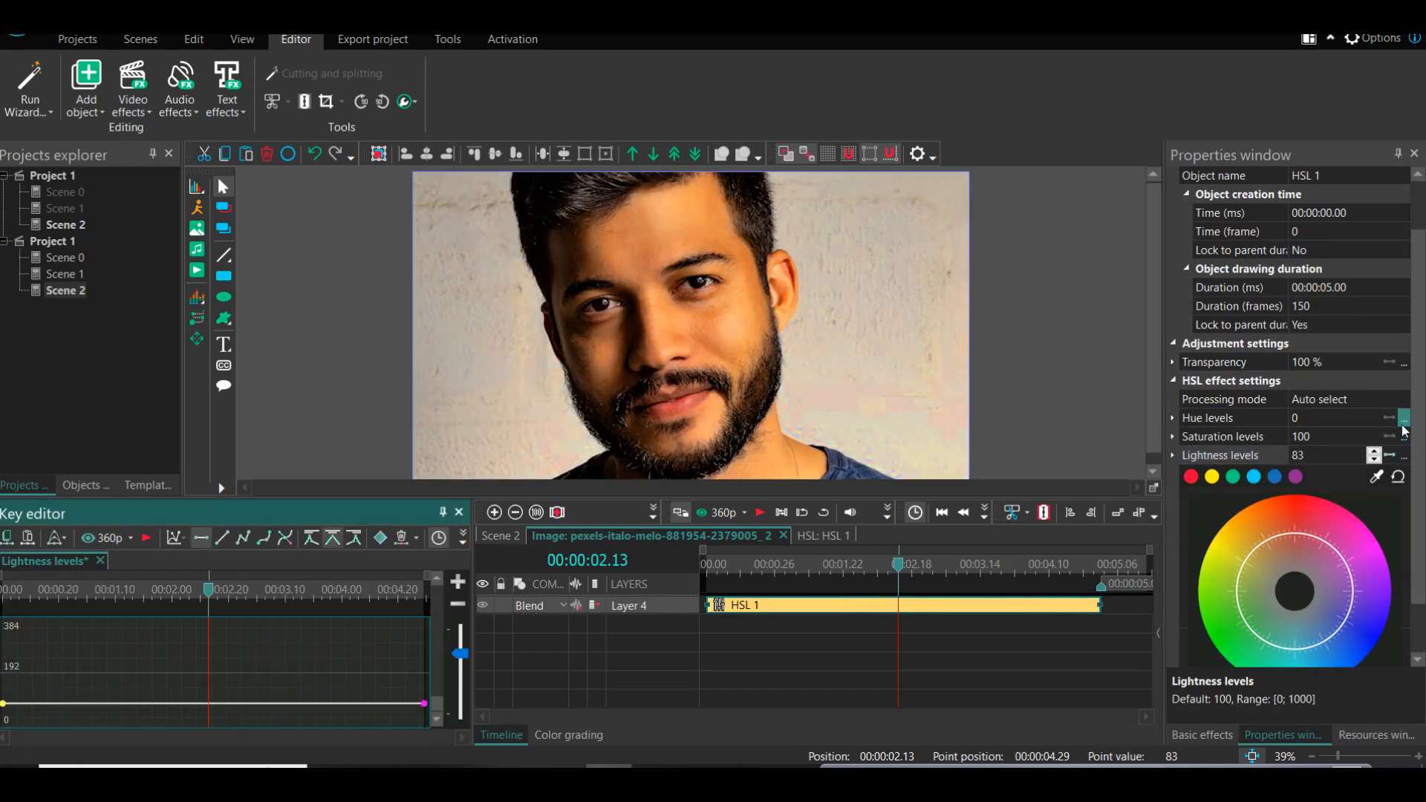
{"action": "left_click_drag", "start_coordinate": [425, 726], "coordinate": [414, 630]}
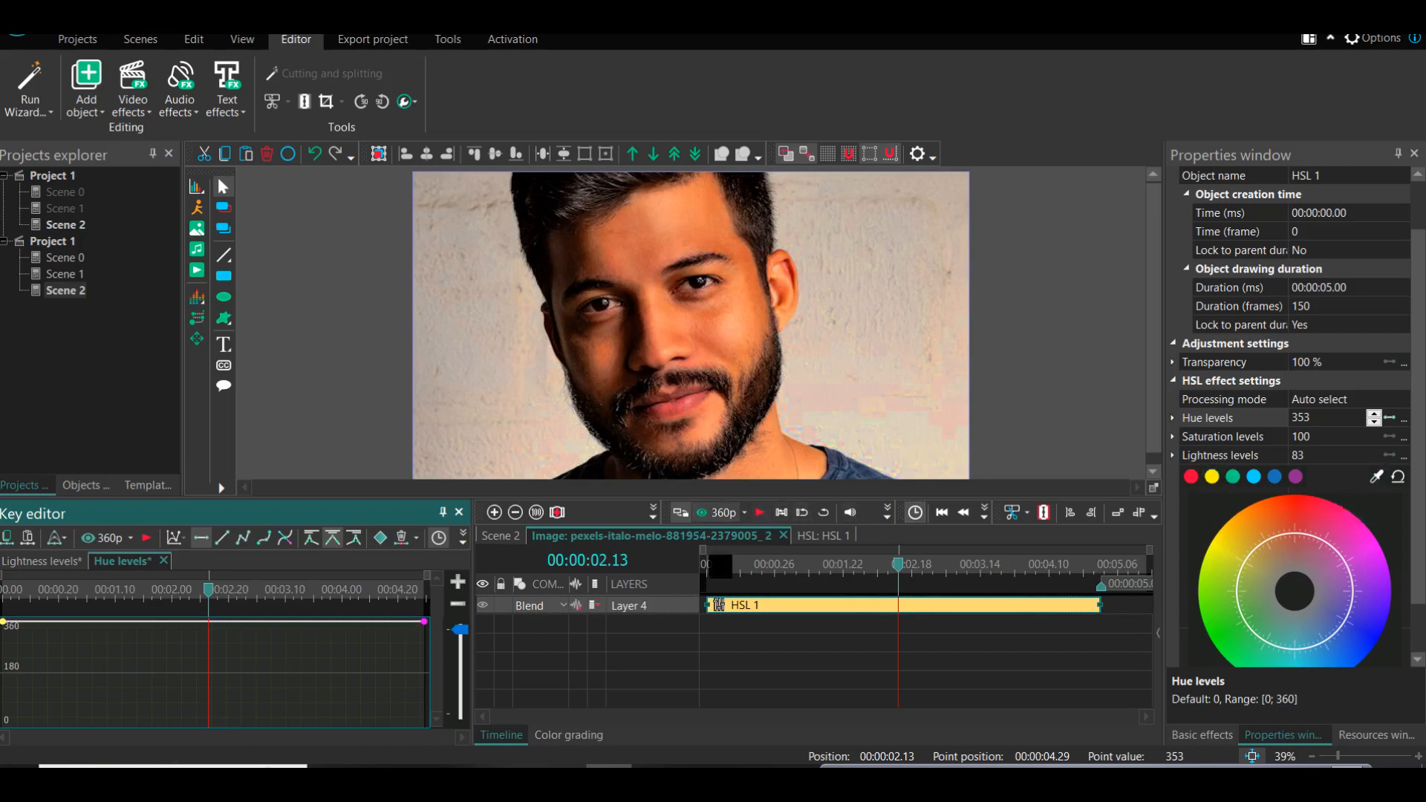
{"action": "left_click", "coordinate": [711, 567]}
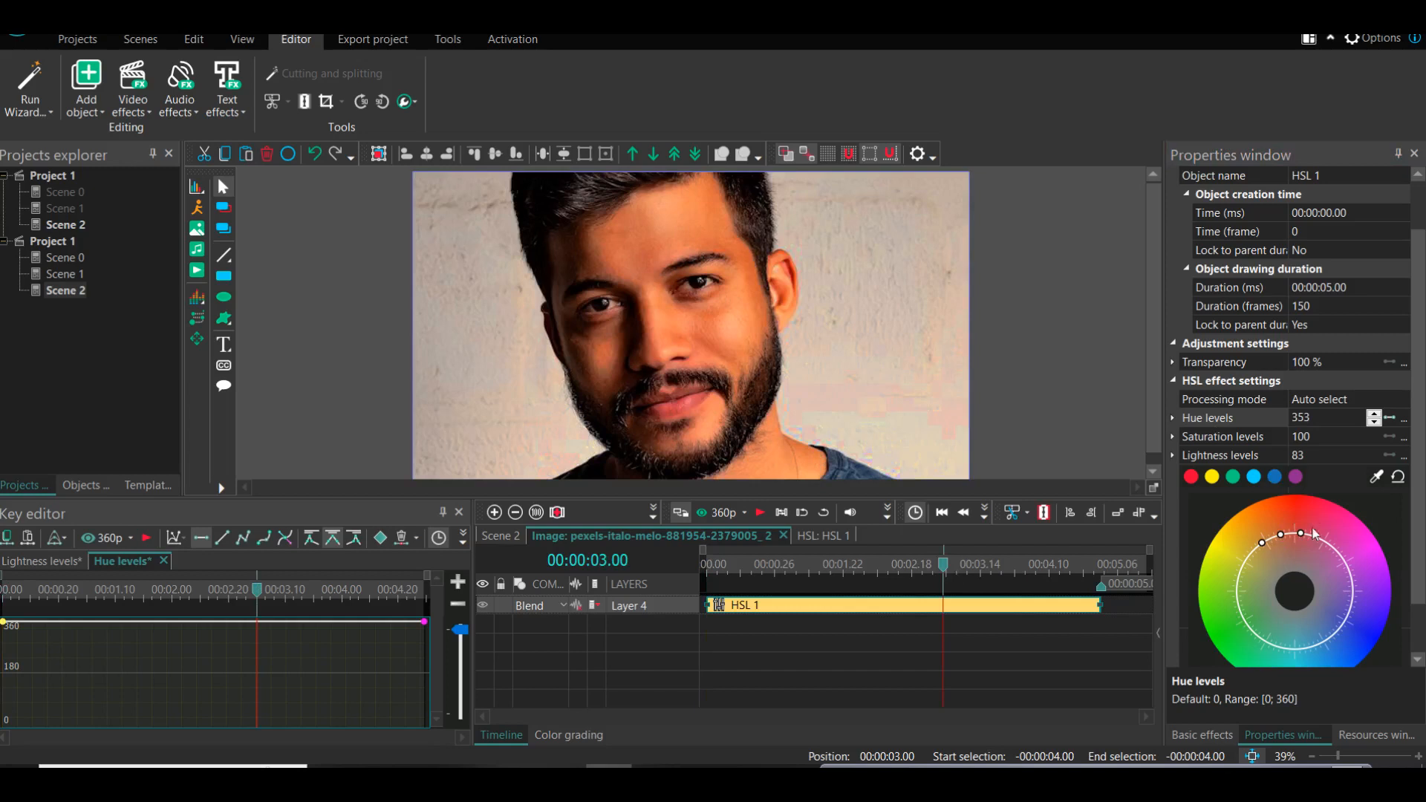
{"action": "left_click", "coordinate": [1281, 536]}
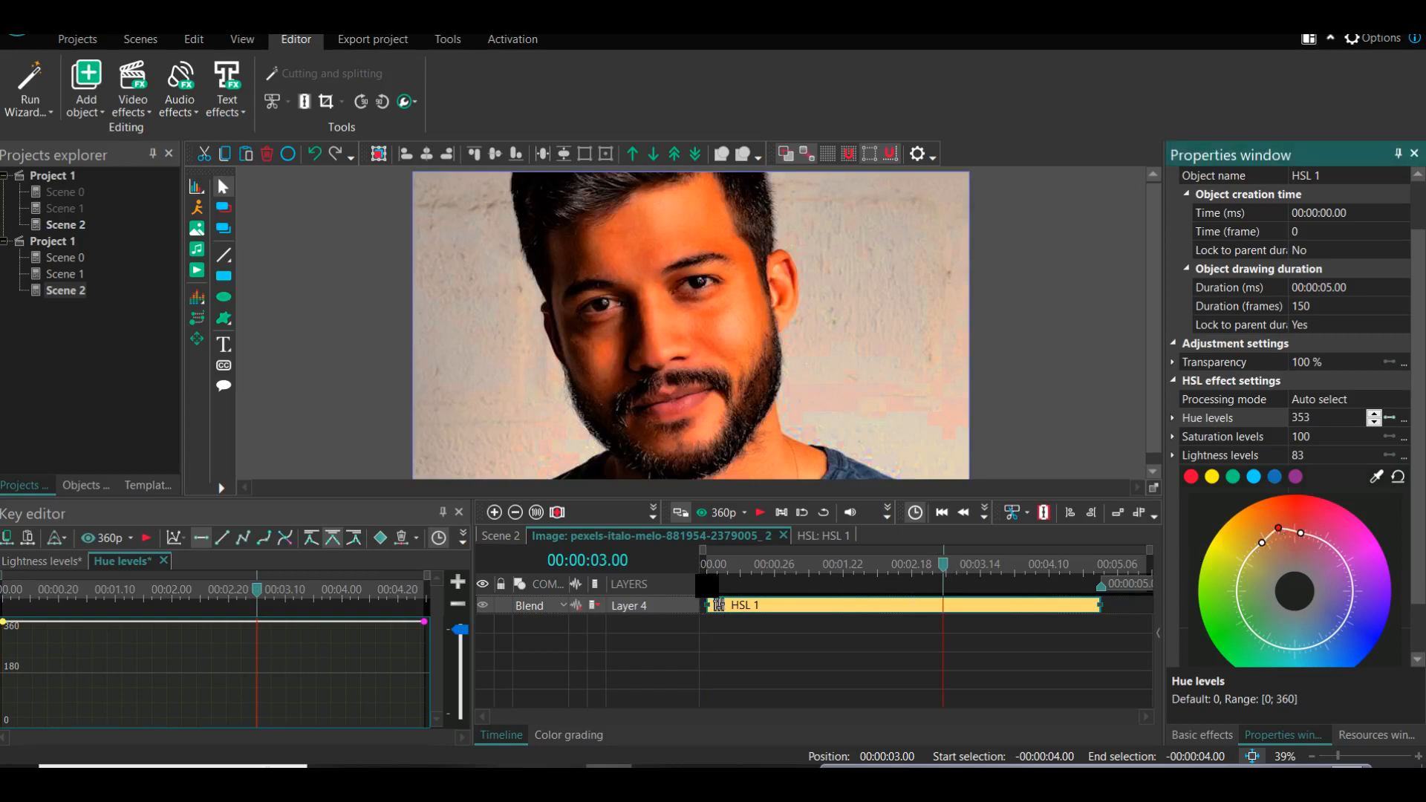
Play Scene 2's transition to check the morph with the adjusted colors, and reopen the alipazani clip's flow transformation
{"action": "left_click", "coordinate": [500, 535]}
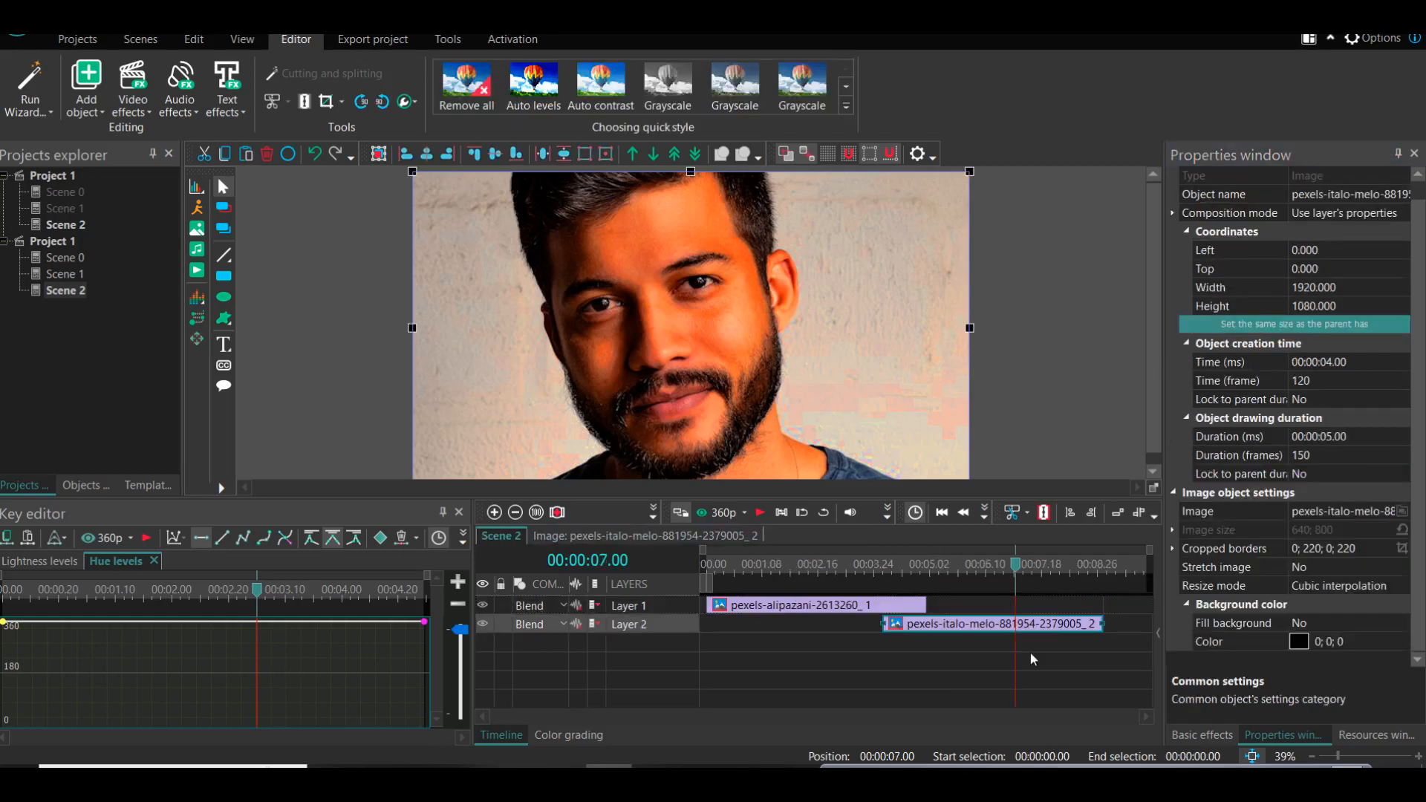
{"action": "left_click", "coordinate": [814, 568]}
{"action": "key", "text": "space"}
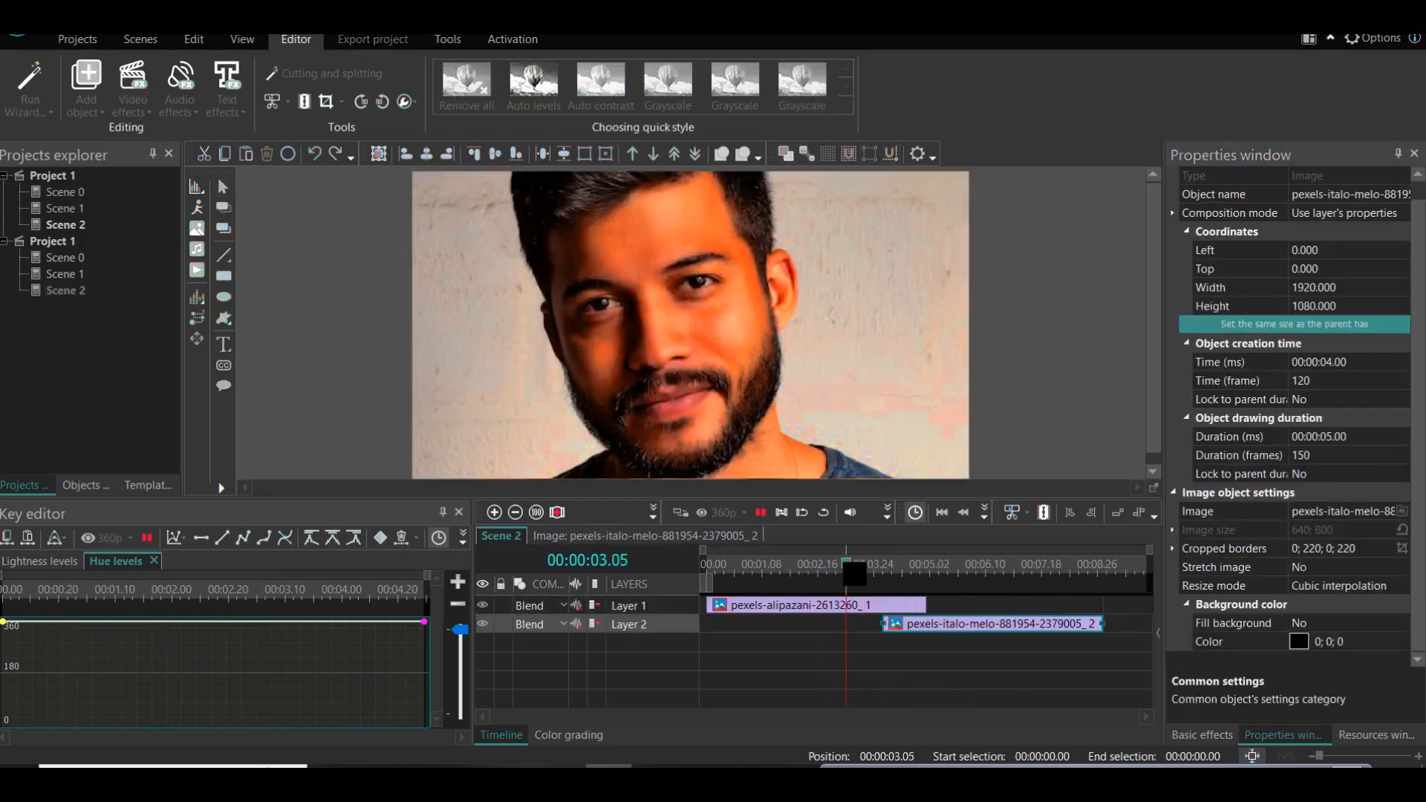
{"action": "left_click", "coordinate": [859, 563]}
{"action": "key", "text": "space"}
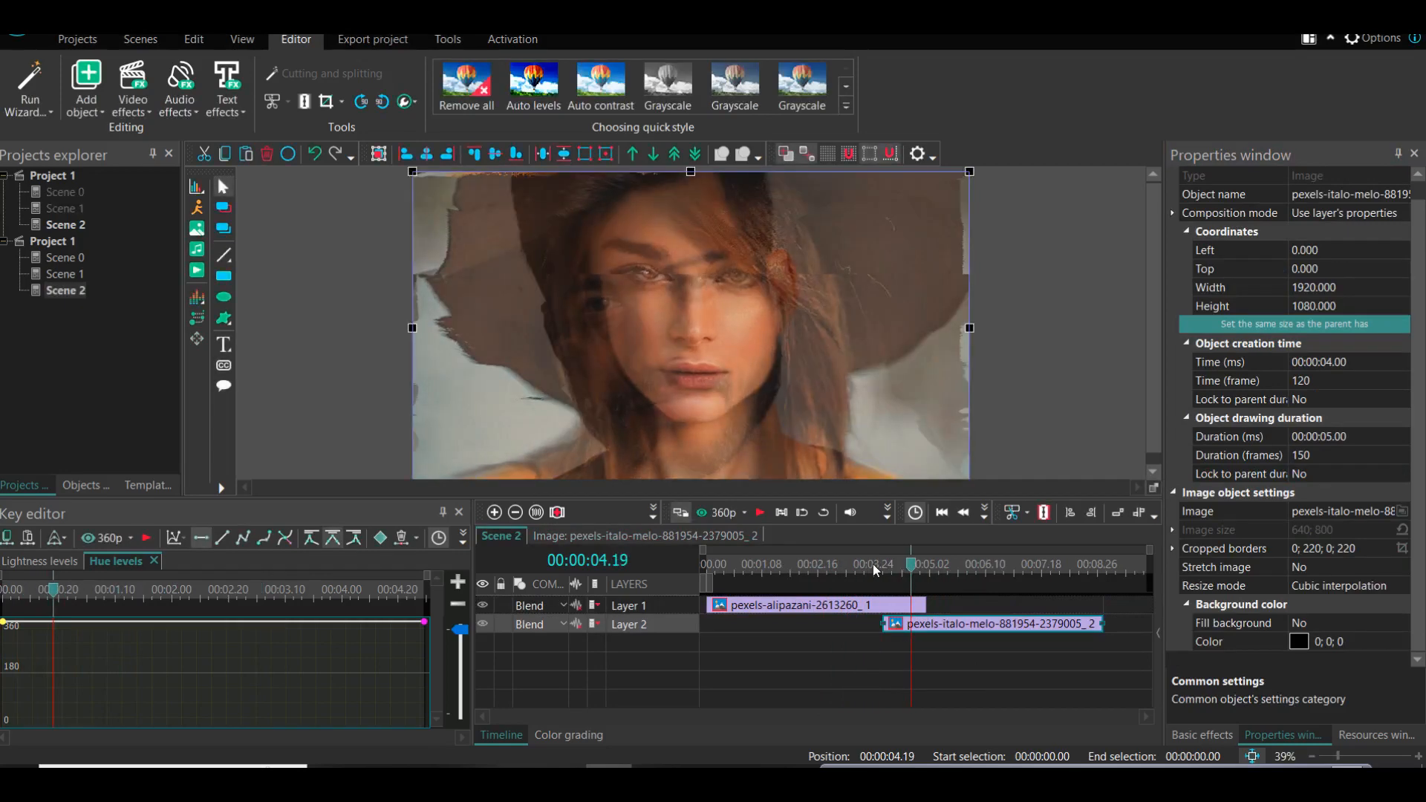
{"action": "key", "text": "space"}
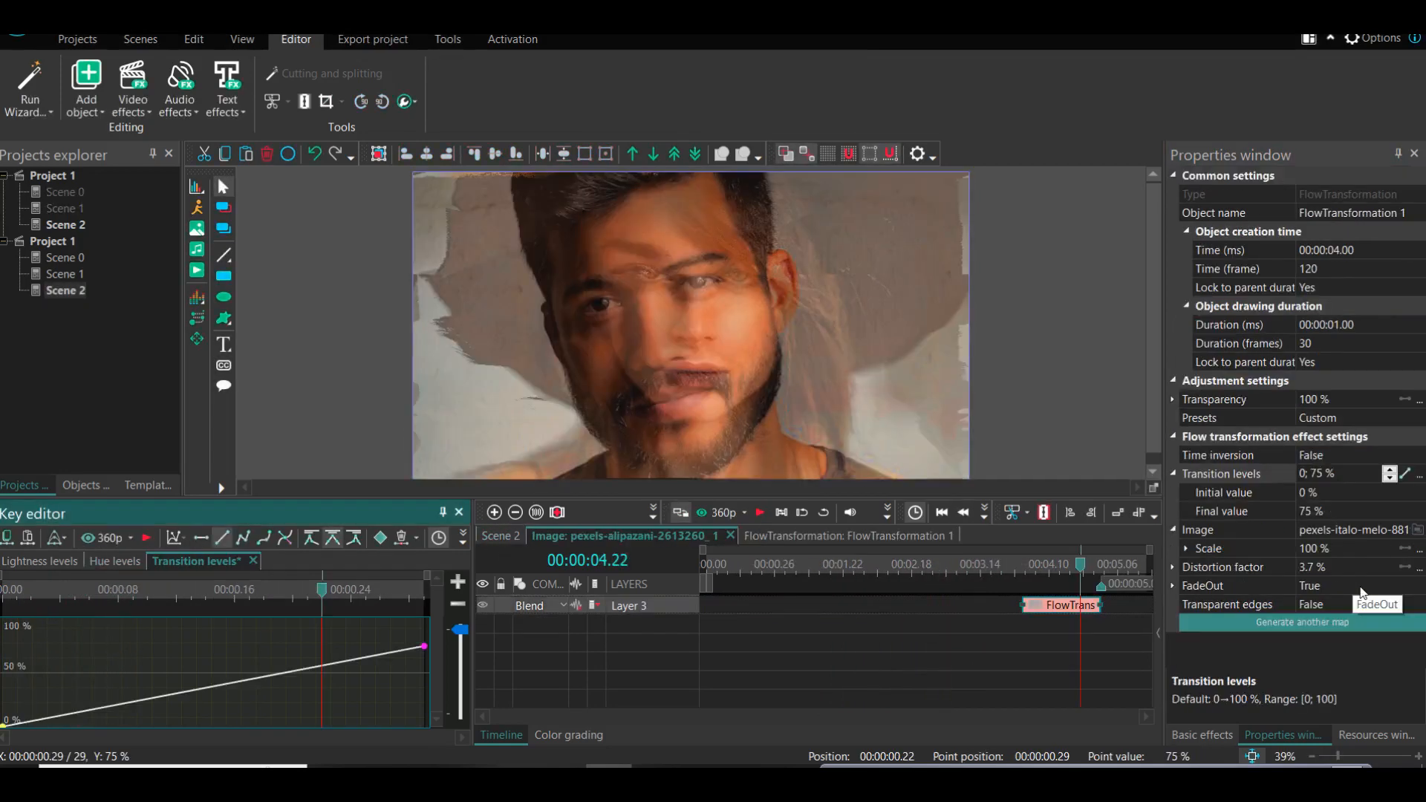
Preview the flow transformation from 00:00:04.03 with FadeOut set to False, and set FadeOut back to True
{"action": "left_click", "coordinate": [1364, 586]}
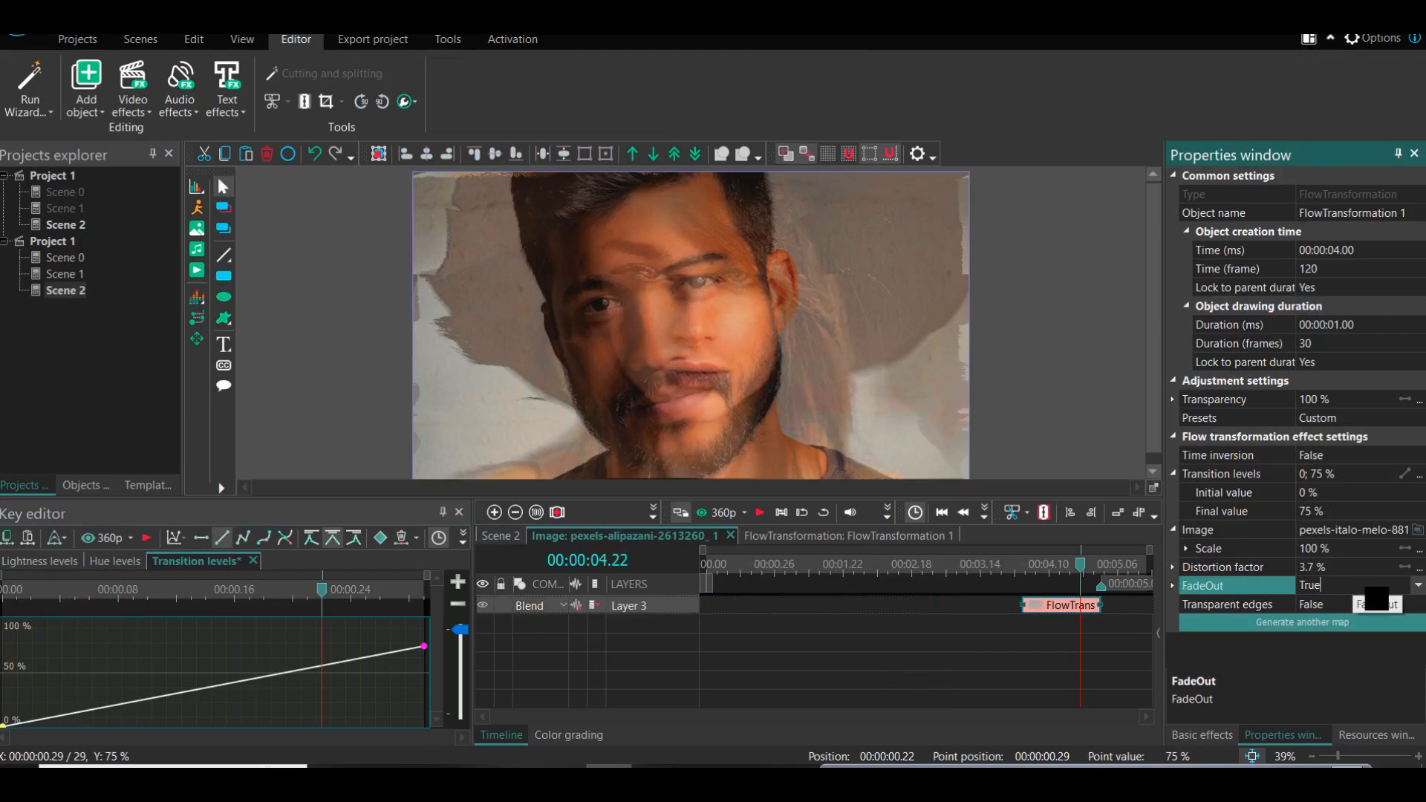
{"action": "left_click", "coordinate": [1418, 586]}
{"action": "left_click", "coordinate": [1322, 625]}
{"action": "left_click", "coordinate": [1031, 574]}
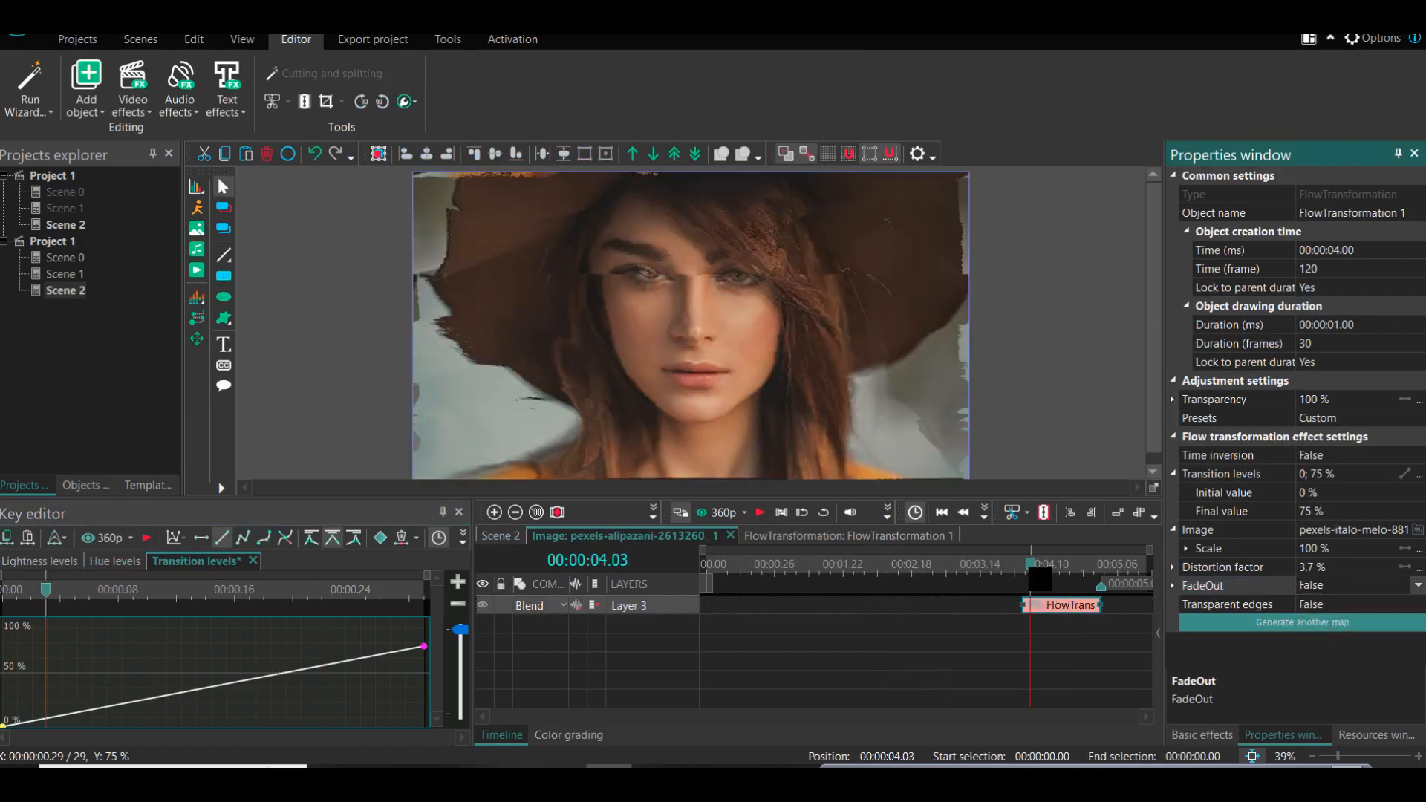
{"action": "key", "text": "space"}
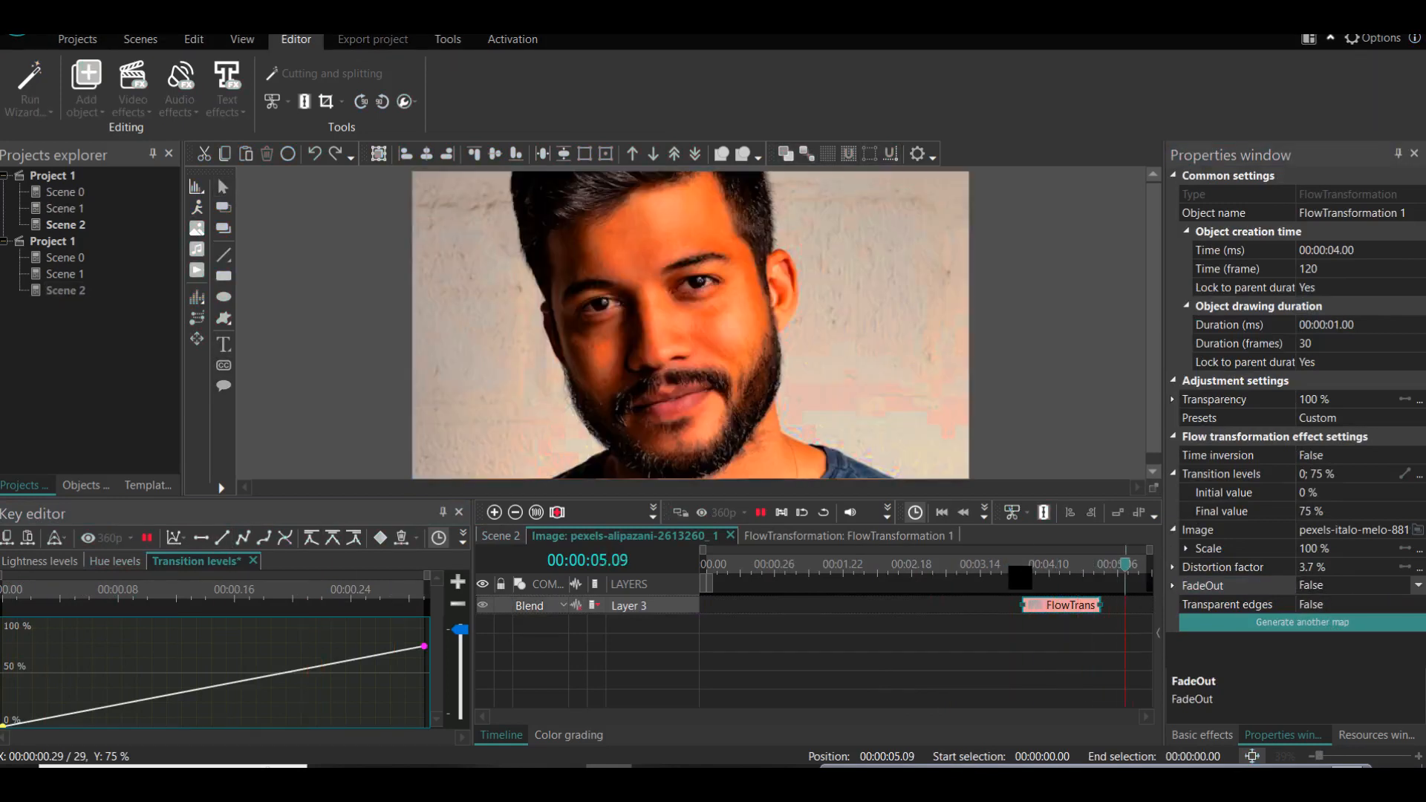
{"action": "left_click", "coordinate": [1057, 568]}
{"action": "left_click", "coordinate": [1389, 586]}
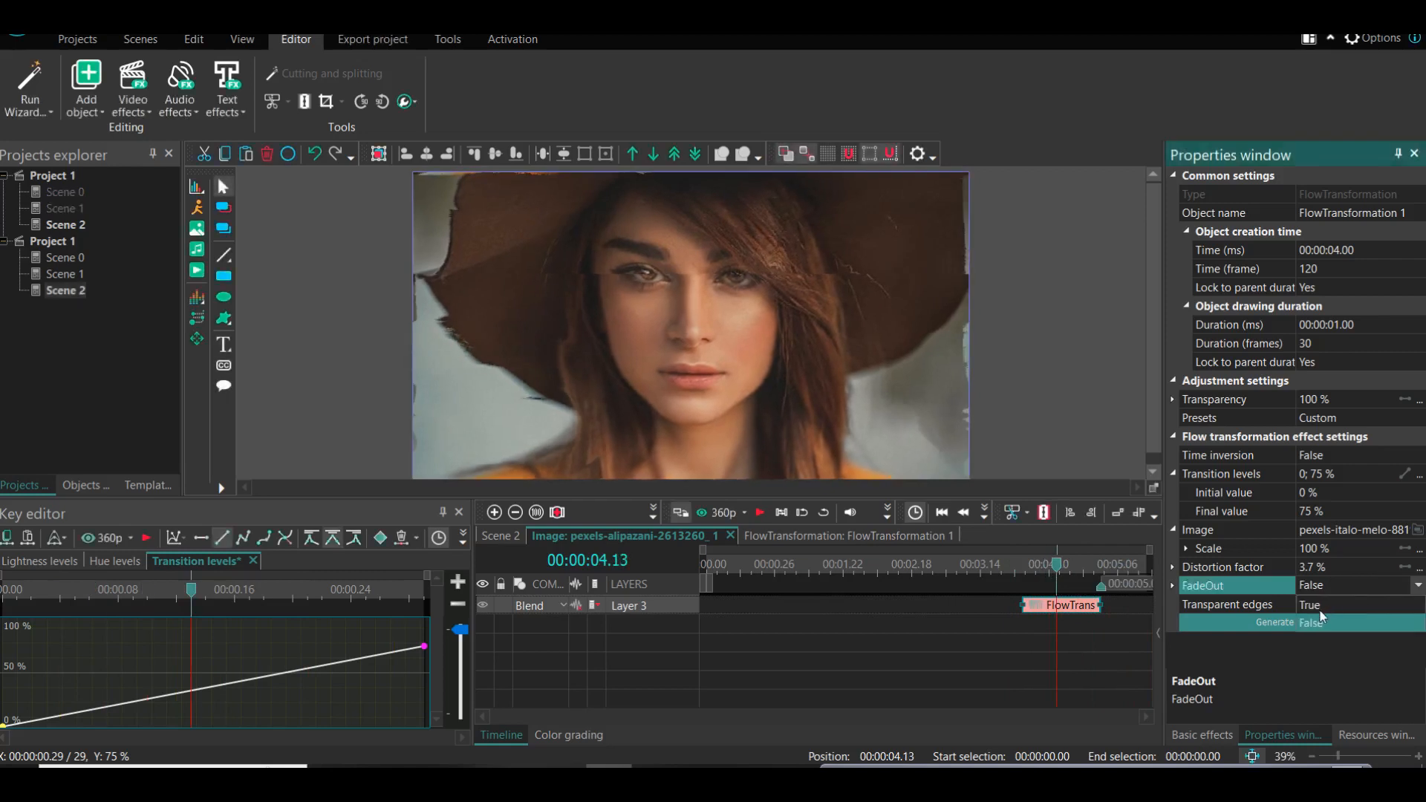
{"action": "left_click", "coordinate": [1320, 610]}
Expand the flow transformation's FadeOut settings and scrub to 00:00:04.21 to examine how the fade behaves
{"action": "left_click", "coordinate": [1173, 587]}
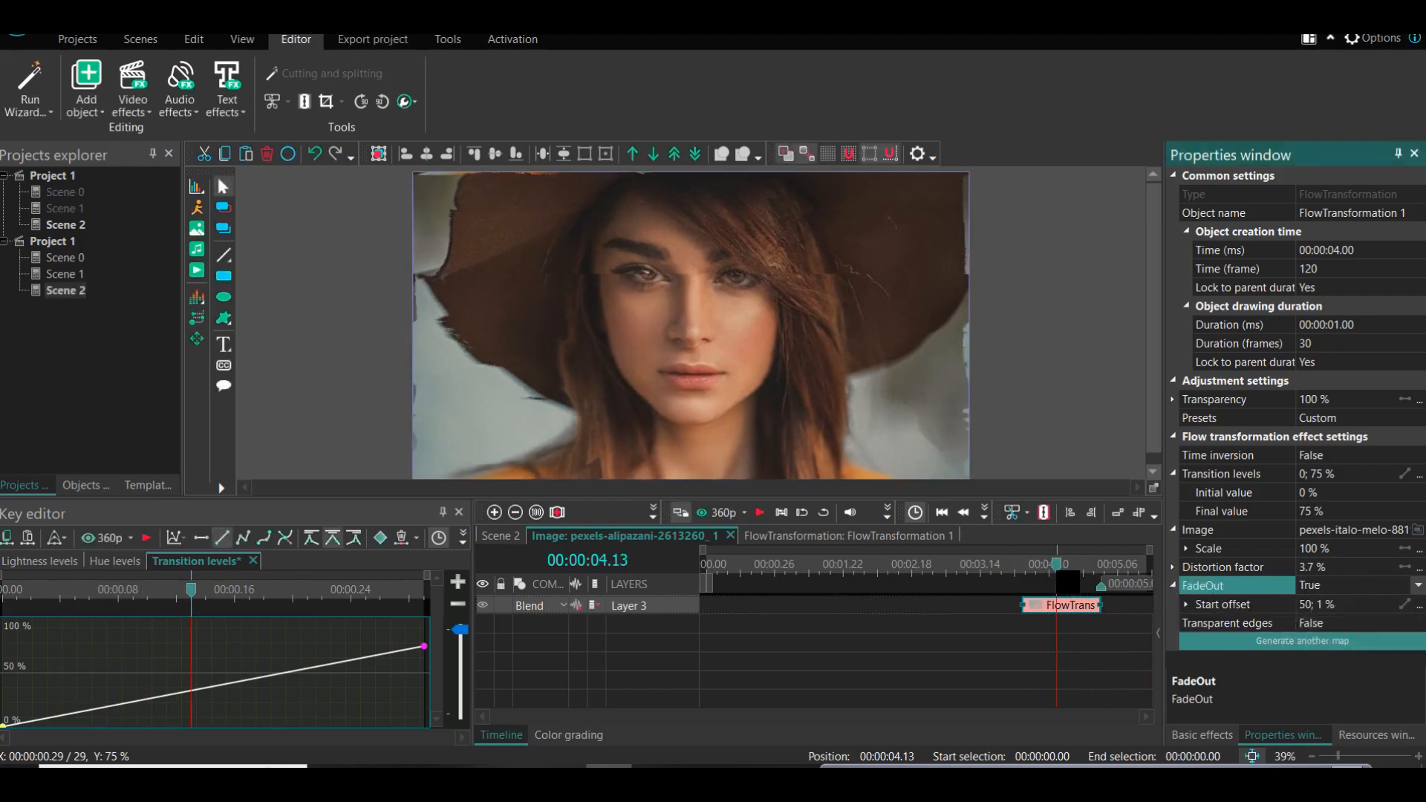
{"action": "left_click_drag", "start_coordinate": [1056, 565], "coordinate": [1087, 576]}
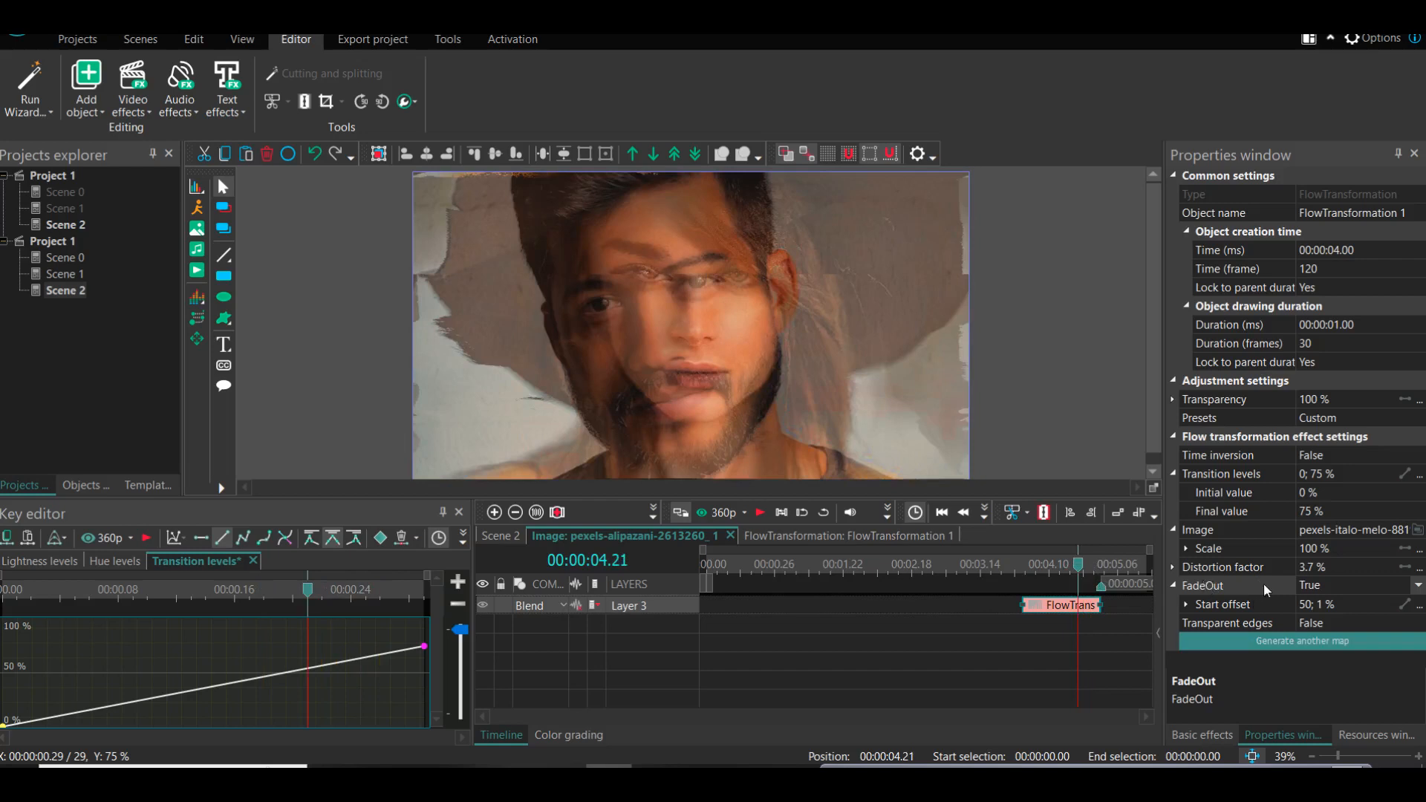
{"action": "left_click", "coordinate": [1175, 586]}
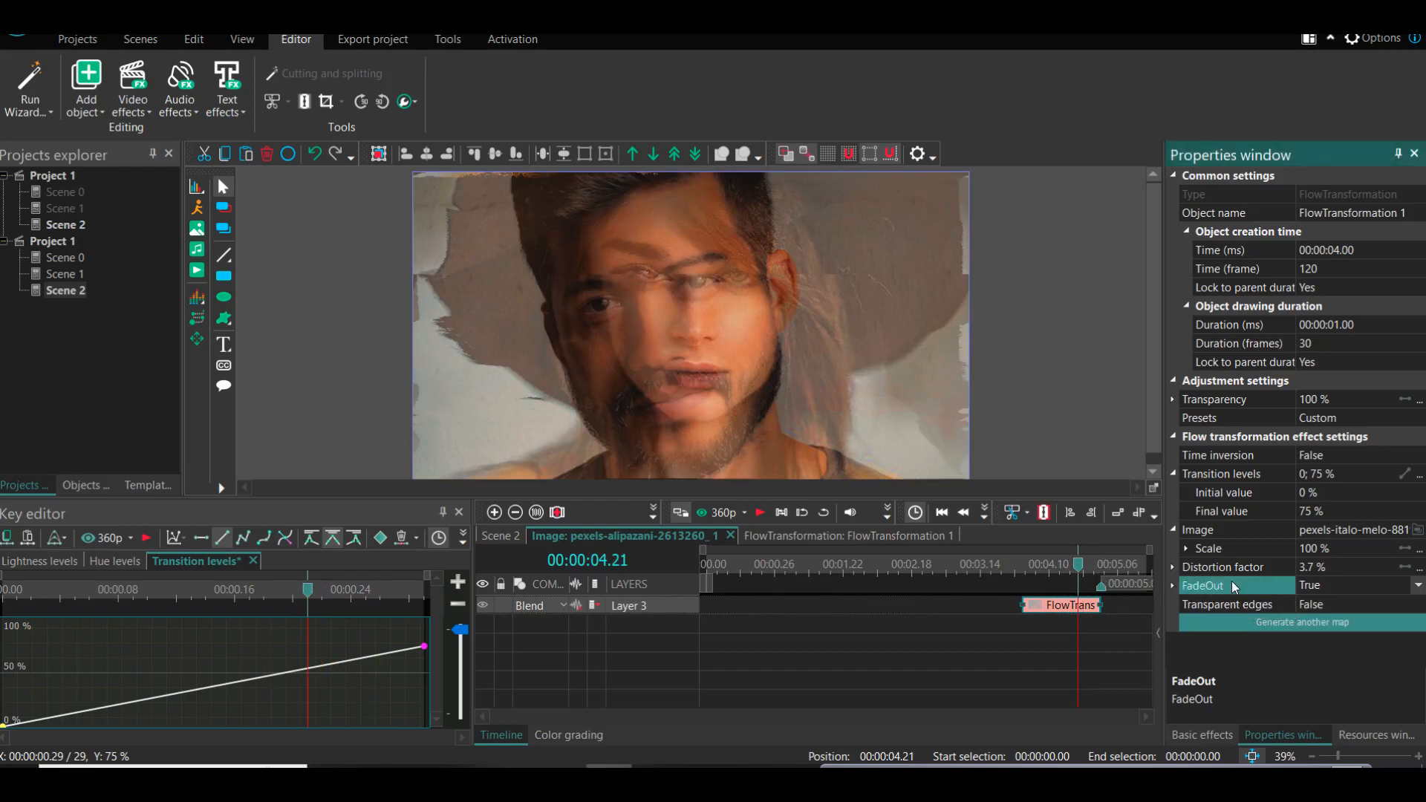
{"action": "left_click", "coordinate": [1174, 586]}
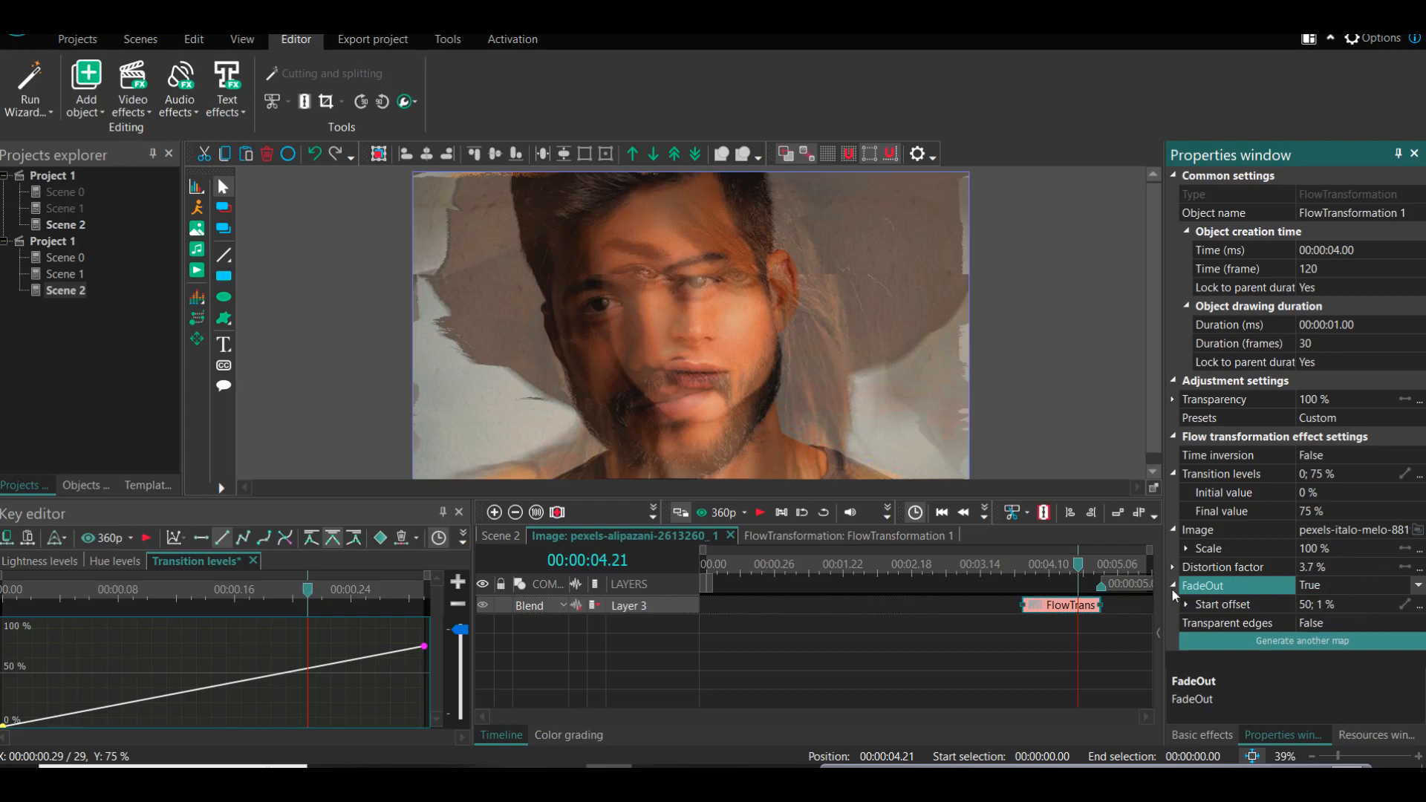
Set the FadeOut start offset to 50; 15 % and play the transition to check the fade
{"action": "left_click", "coordinate": [1309, 605]}
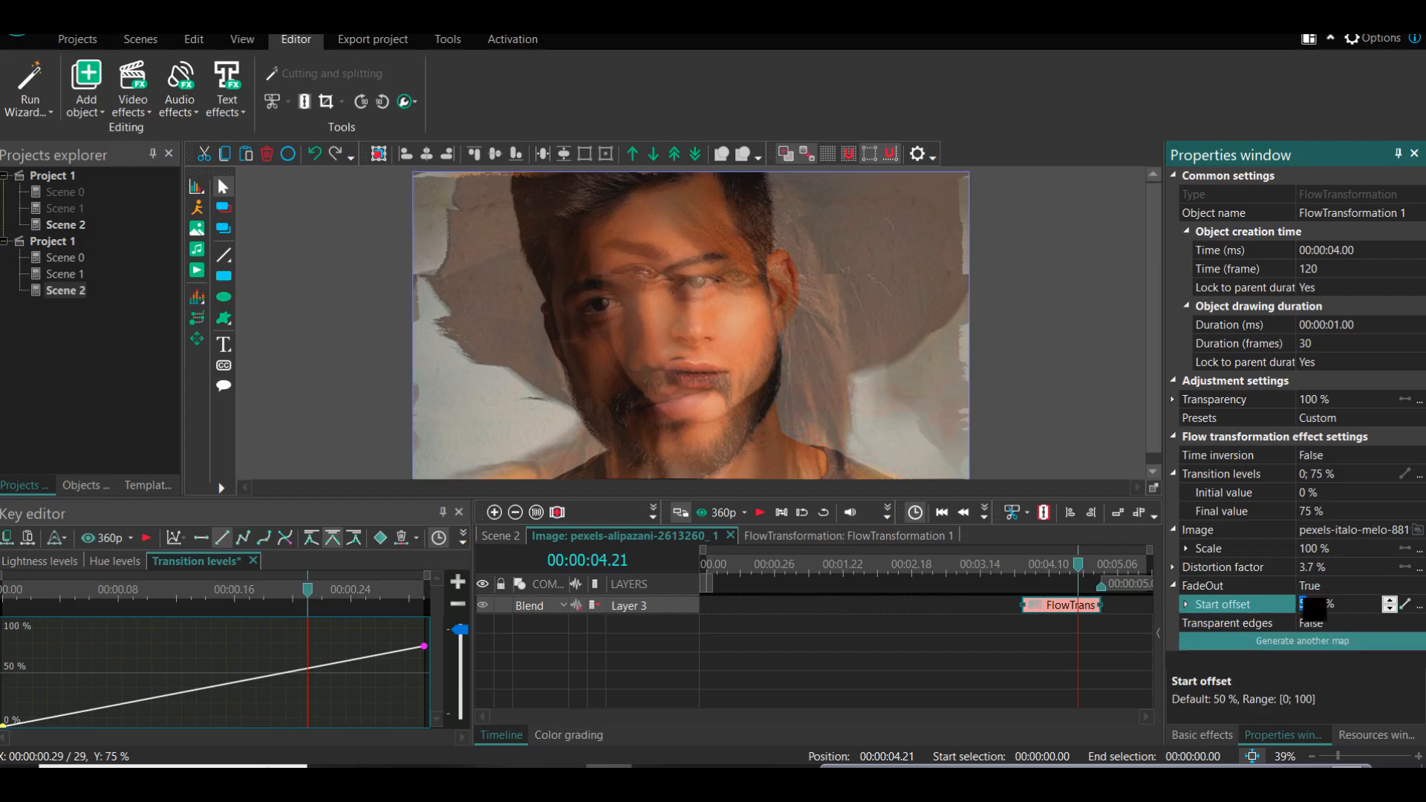
{"action": "left_click", "coordinate": [1085, 568]}
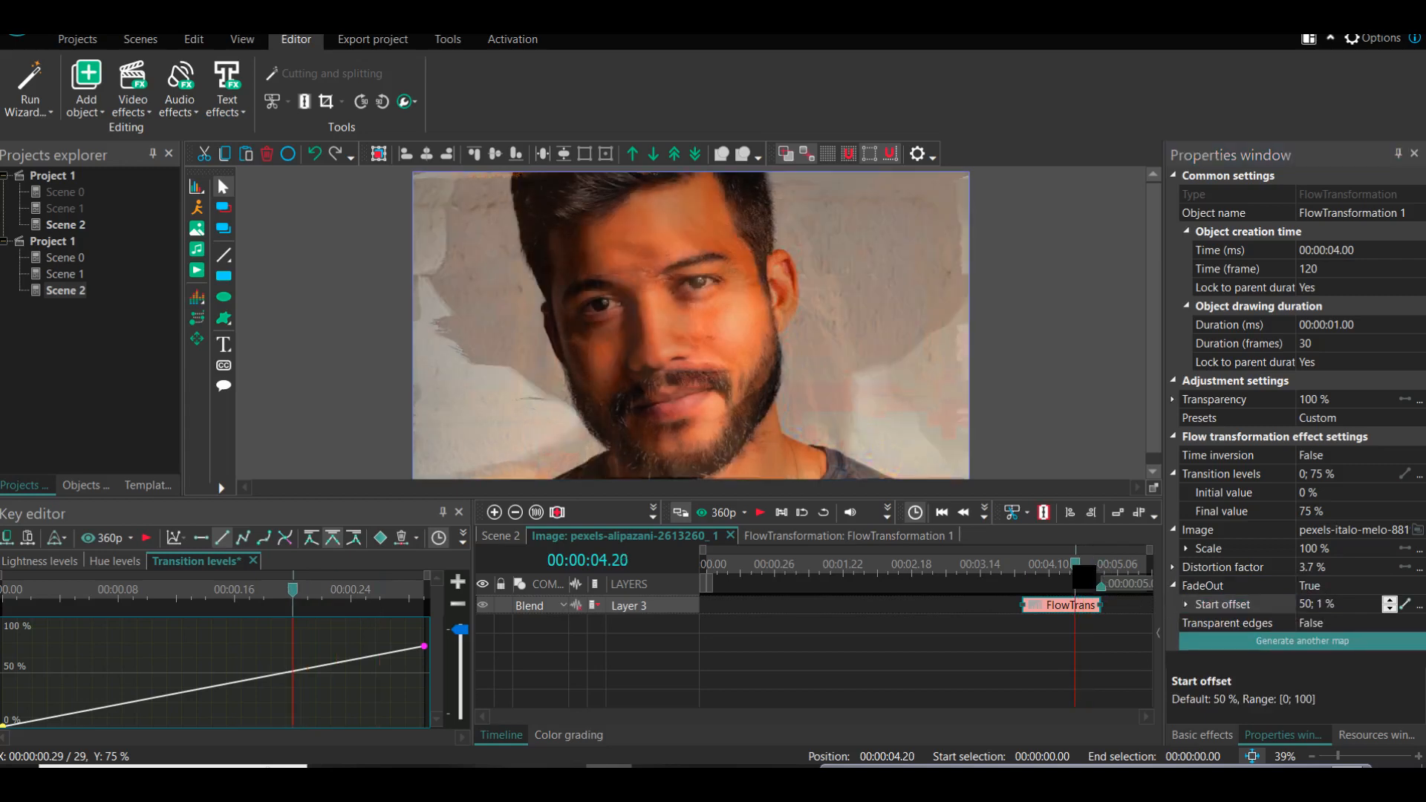
{"action": "left_click", "coordinate": [1083, 564]}
{"action": "left_click", "coordinate": [1320, 611]}
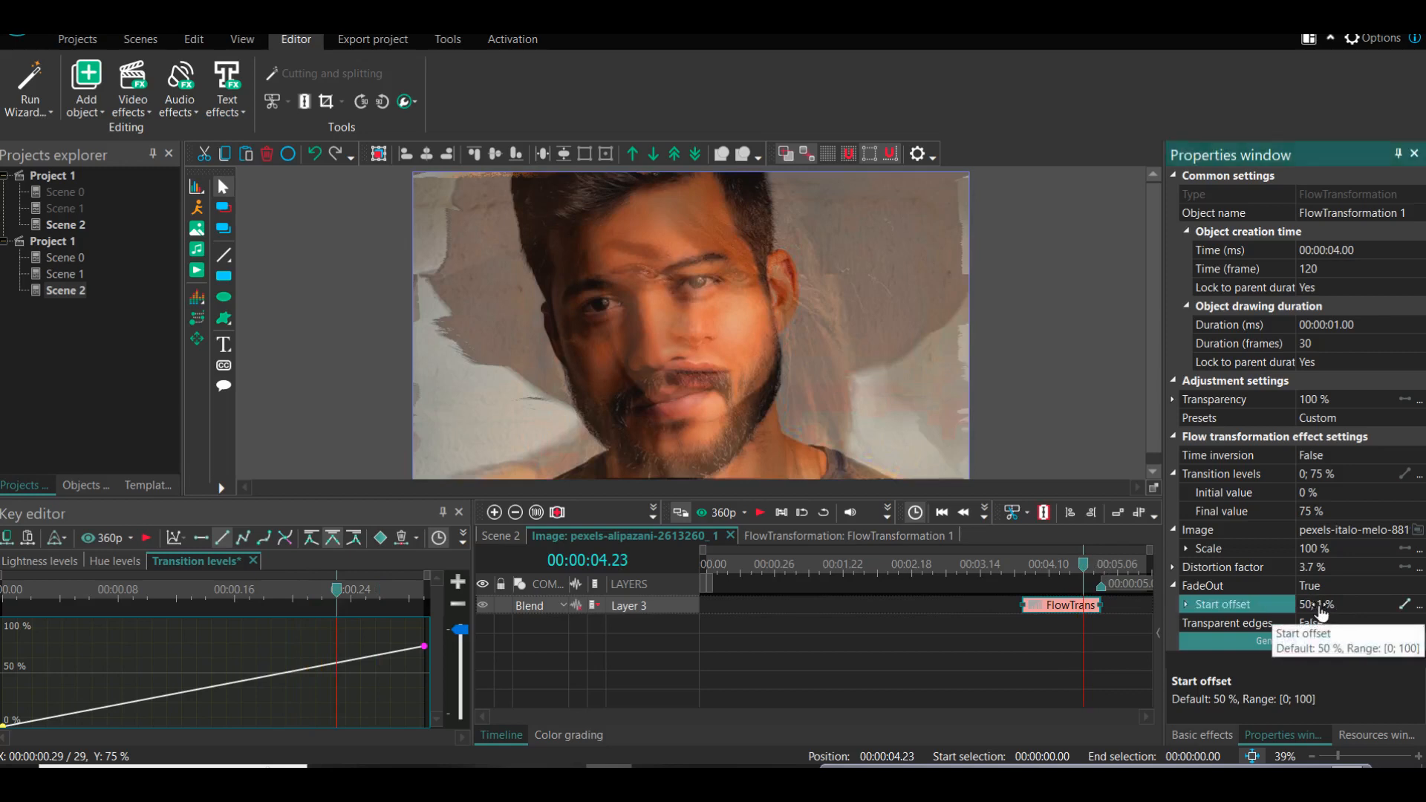
{"action": "left_click", "coordinate": [1321, 606]}
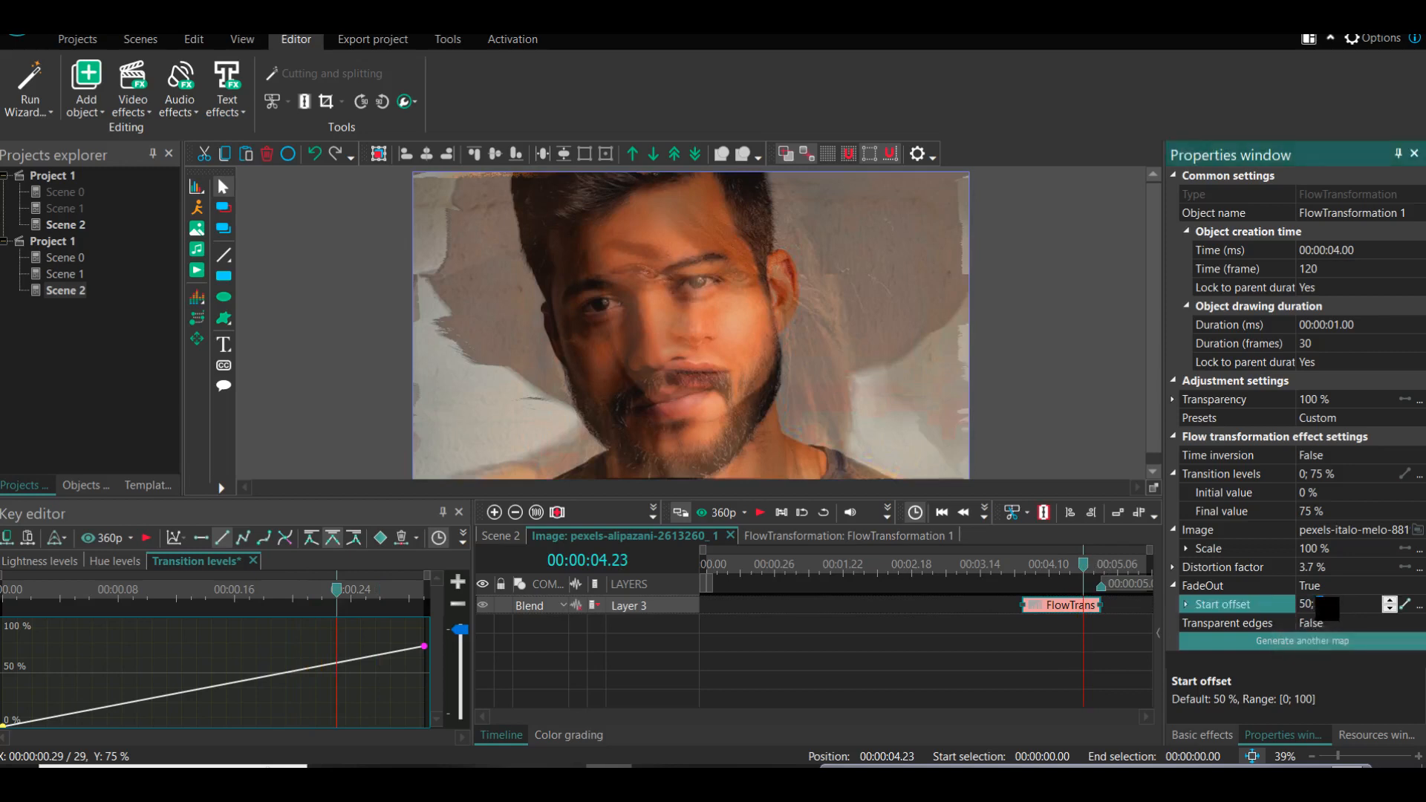
{"action": "type", "text": "20"}
{"action": "left_click", "coordinate": [1005, 641]}
{"action": "key", "text": "space"}
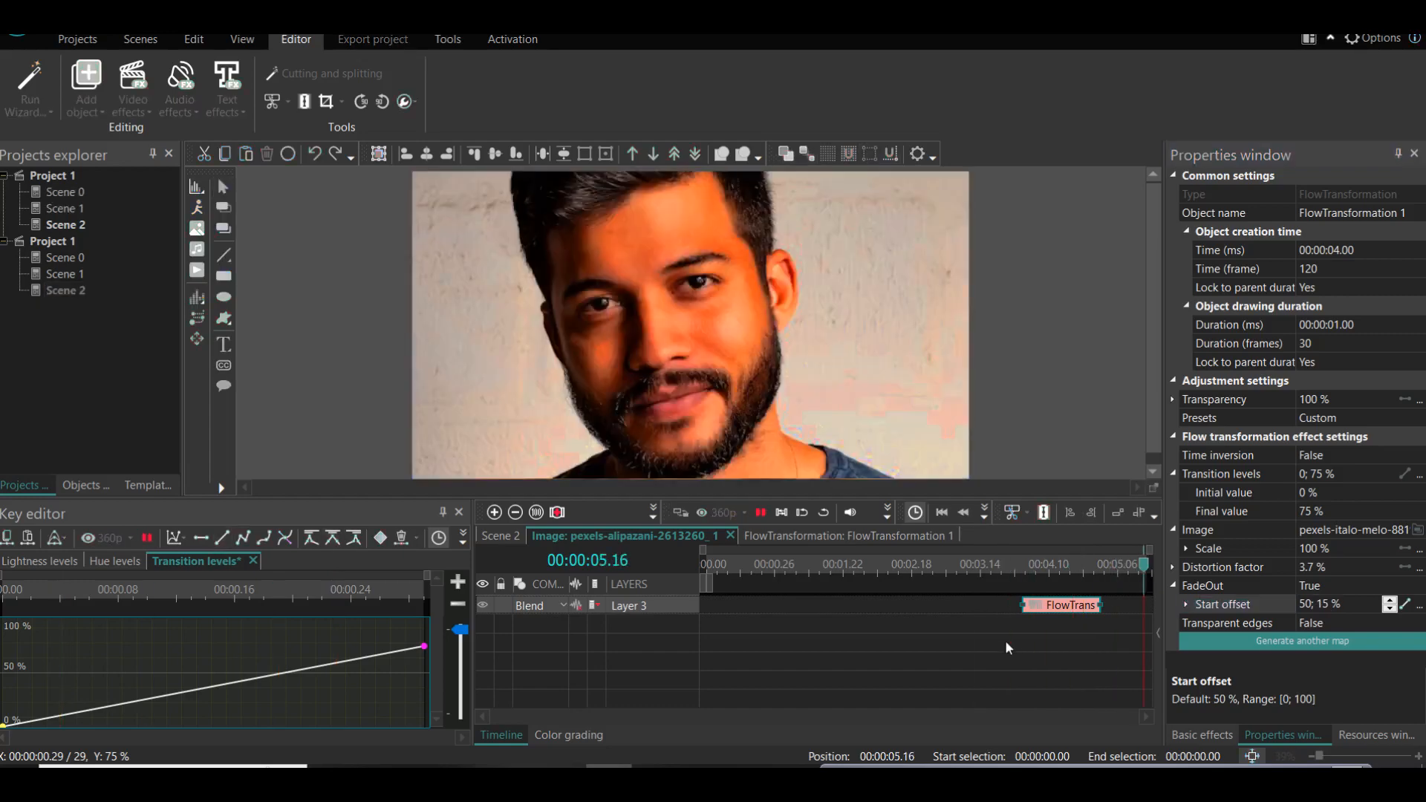